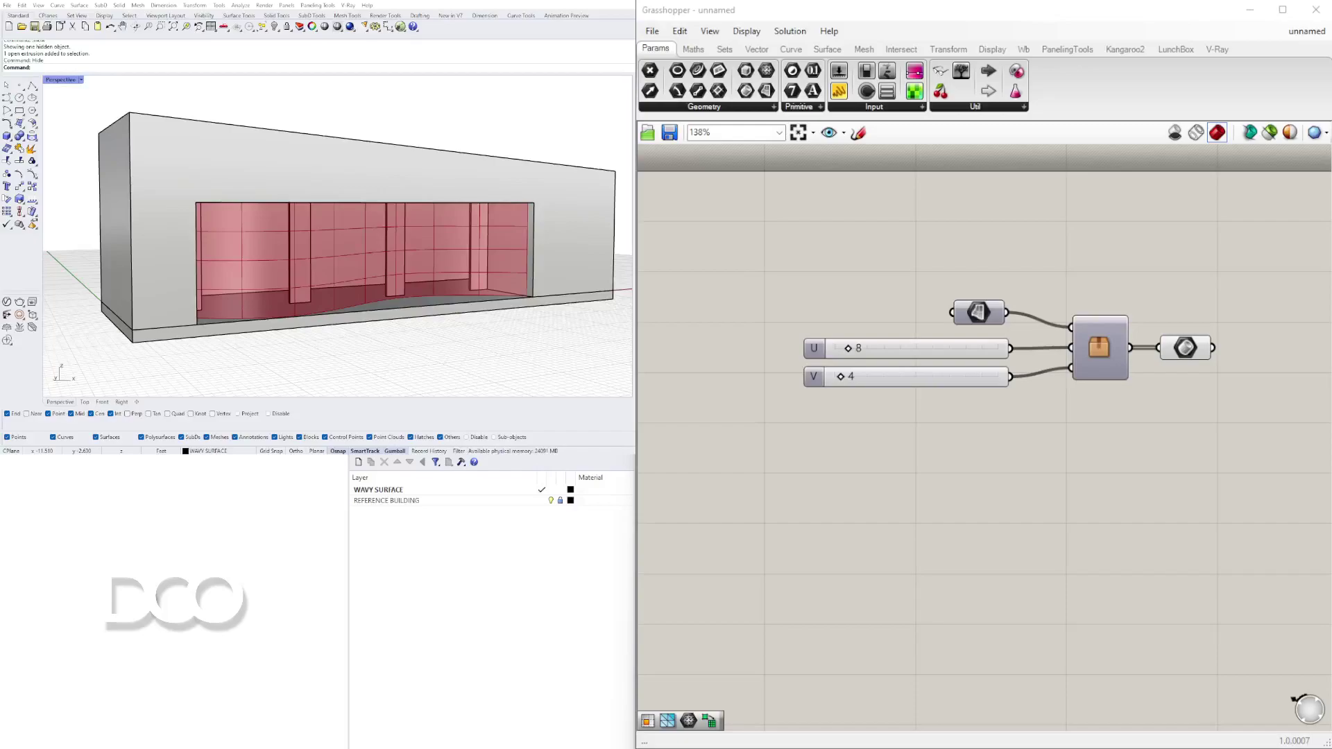
pyautogui.moveTo(419, 281)
pyautogui.mouseDown(button='right')
pyautogui.moveTo(448, 283)
pyautogui.moveTo(441, 274)
pyautogui.mouseUp(button='right')
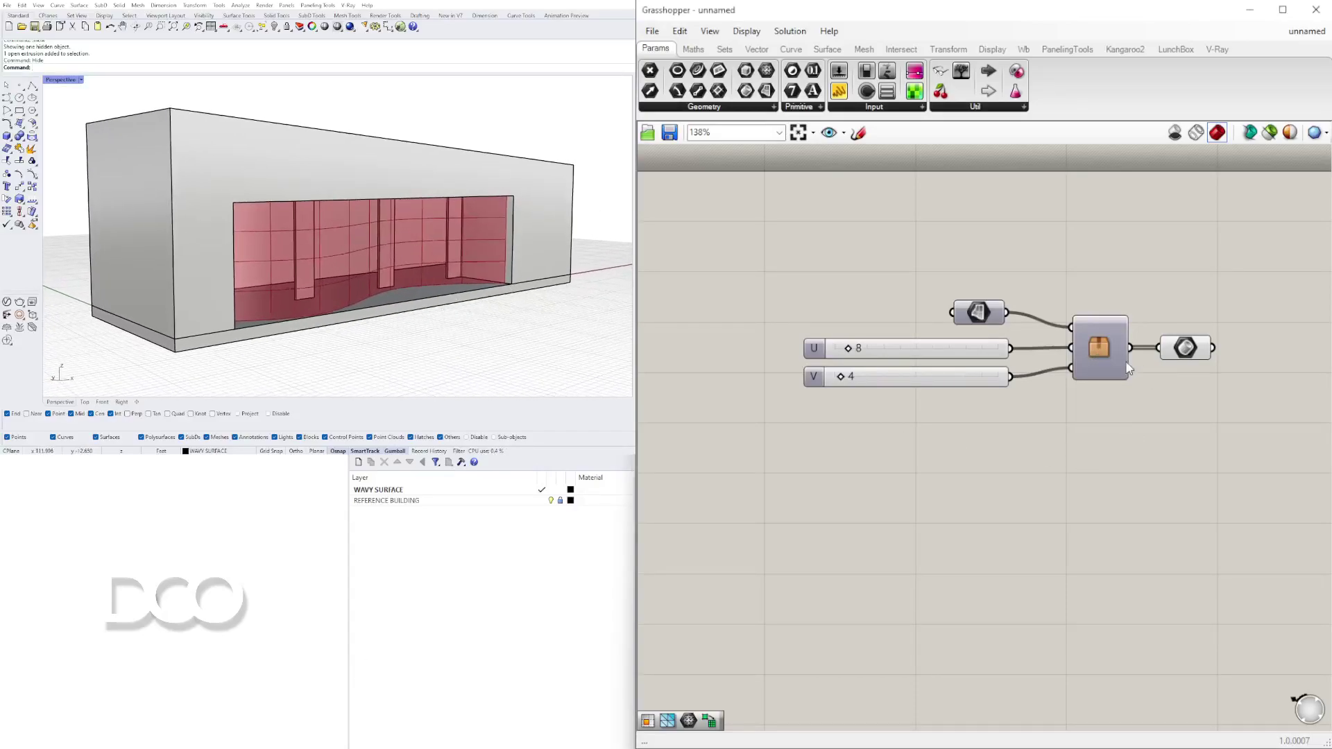
pyautogui.click(1105, 348)
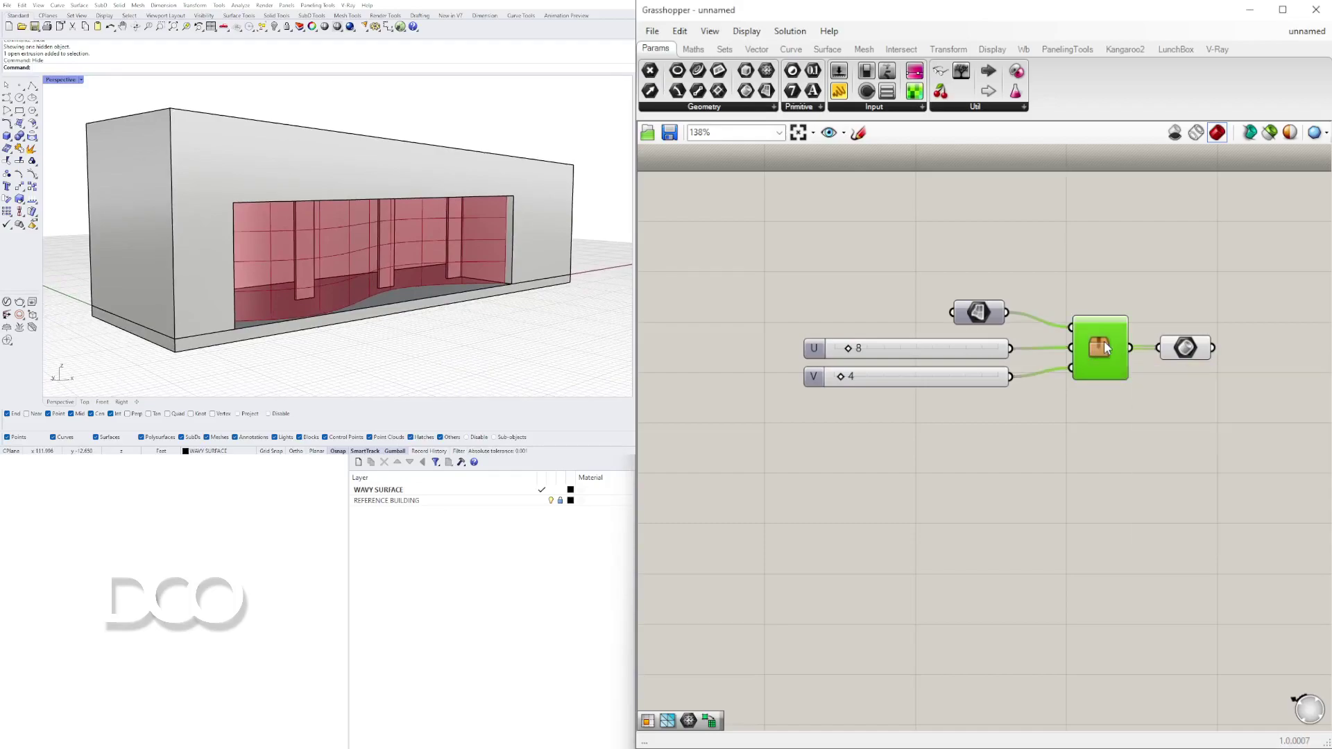
pyautogui.click(1105, 425)
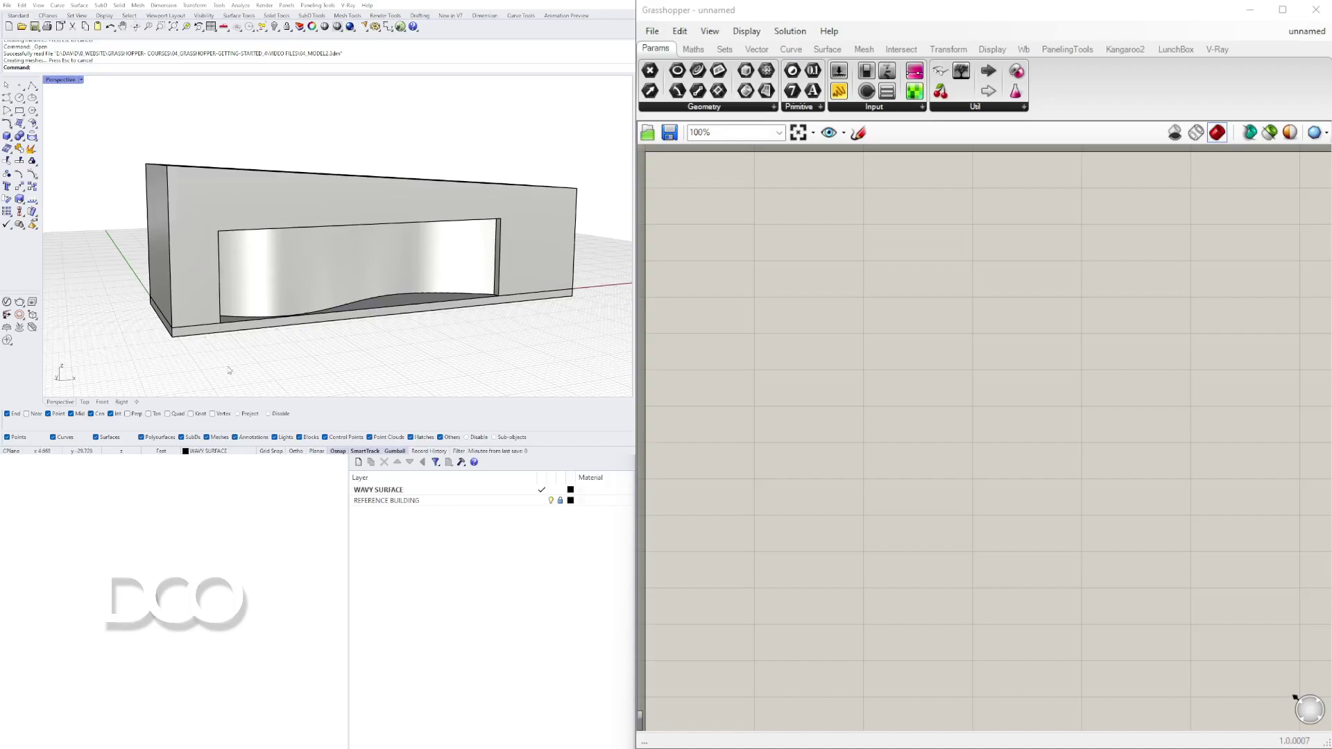
# Step: Select the wavy surface in the Rhino model and place an Isotrim component on the Grasshopper canvas
pyautogui.moveTo(229, 370); pyautogui.dragTo(321, 301, button='right')
pyautogui.click(348, 275)
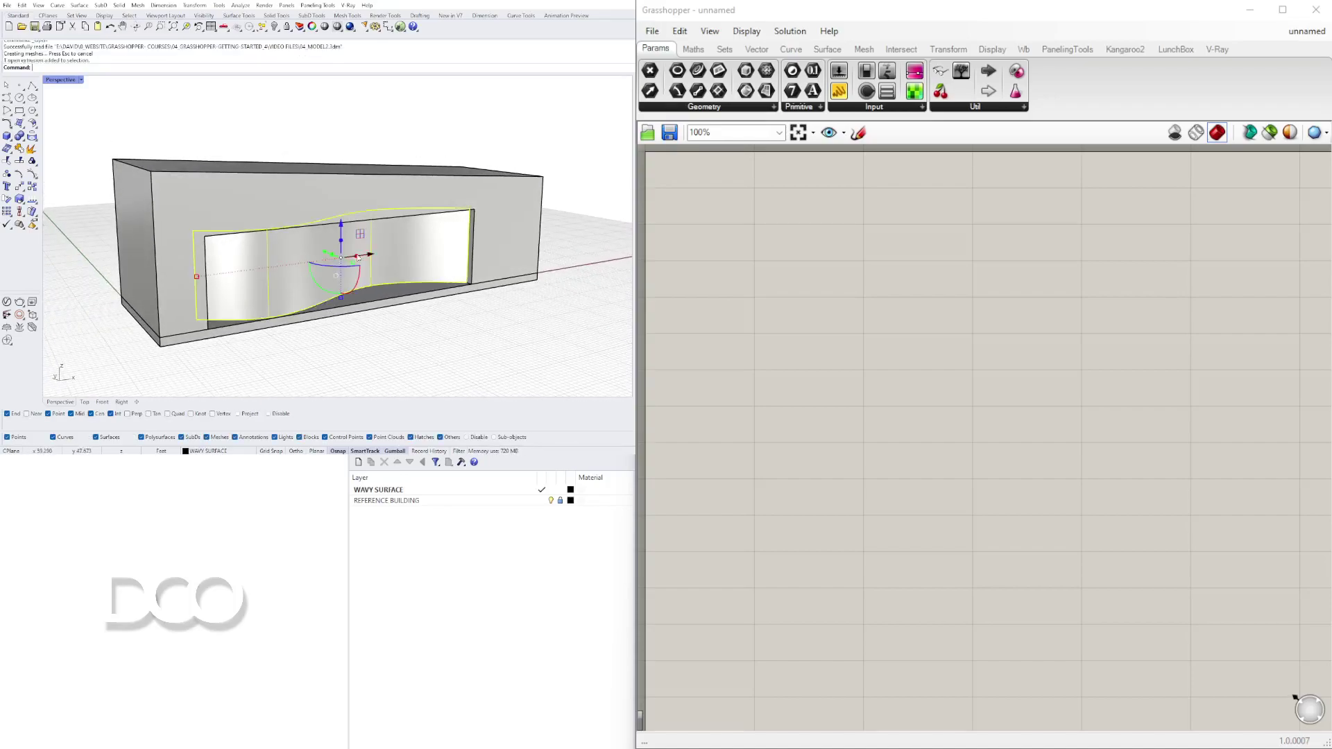
pyautogui.doubleClick(934, 287)
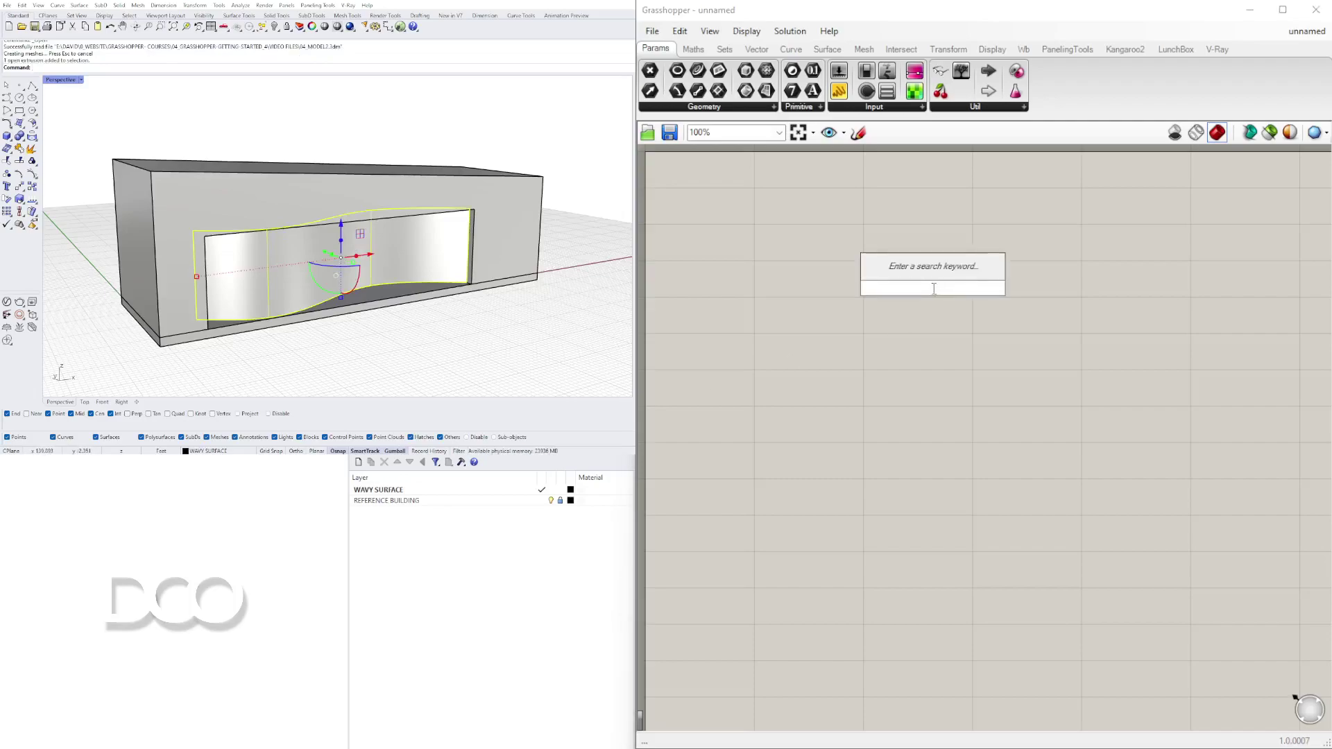
pyautogui.write('ISO')
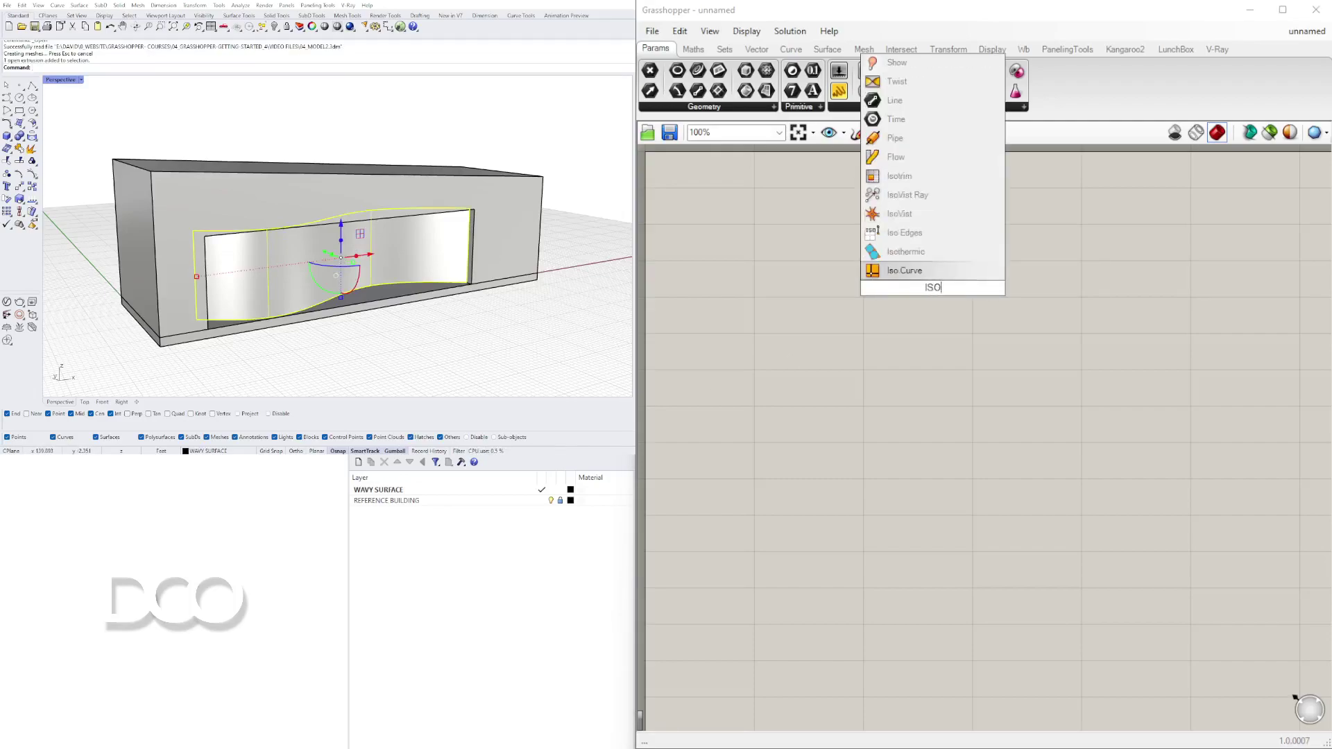
pyautogui.click(908, 176)
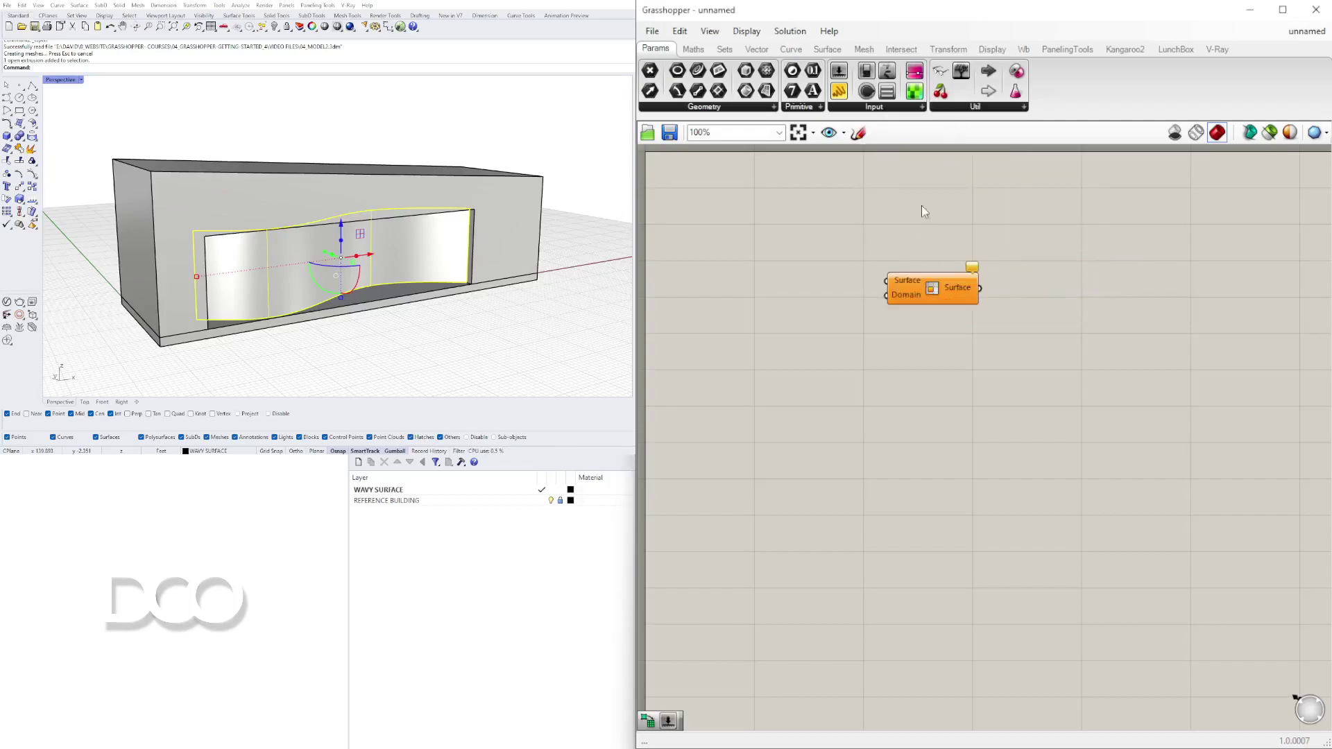
pyautogui.moveTo(938, 293); pyautogui.dragTo(1082, 303)
# Step: Add a Surface parameter, reference the selected wavy surface in it, and connect it to Isotrim's Surface input
pyautogui.click(794, 249)
pyautogui.doubleClick(796, 255)
pyautogui.write('SURF')
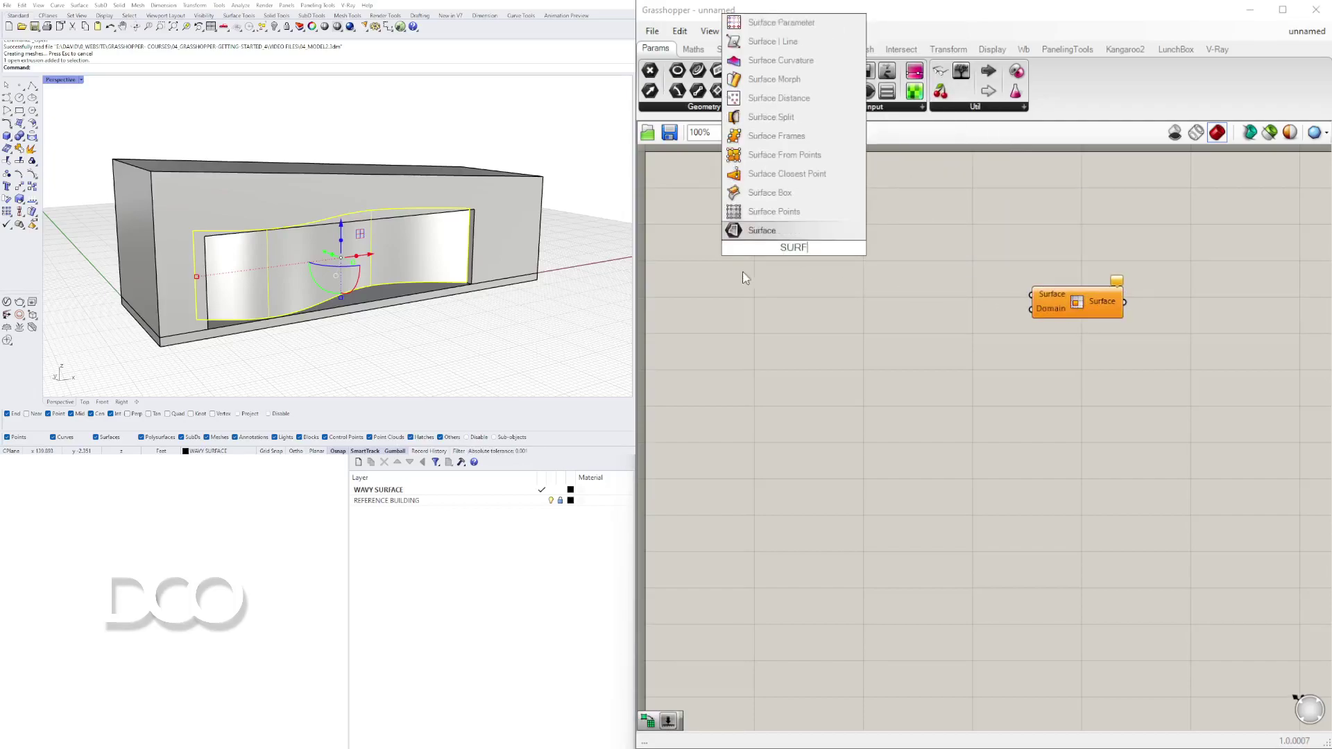
pyautogui.click(750, 230)
pyautogui.moveTo(796, 247); pyautogui.dragTo(834, 248)
pyautogui.rightClick(833, 250)
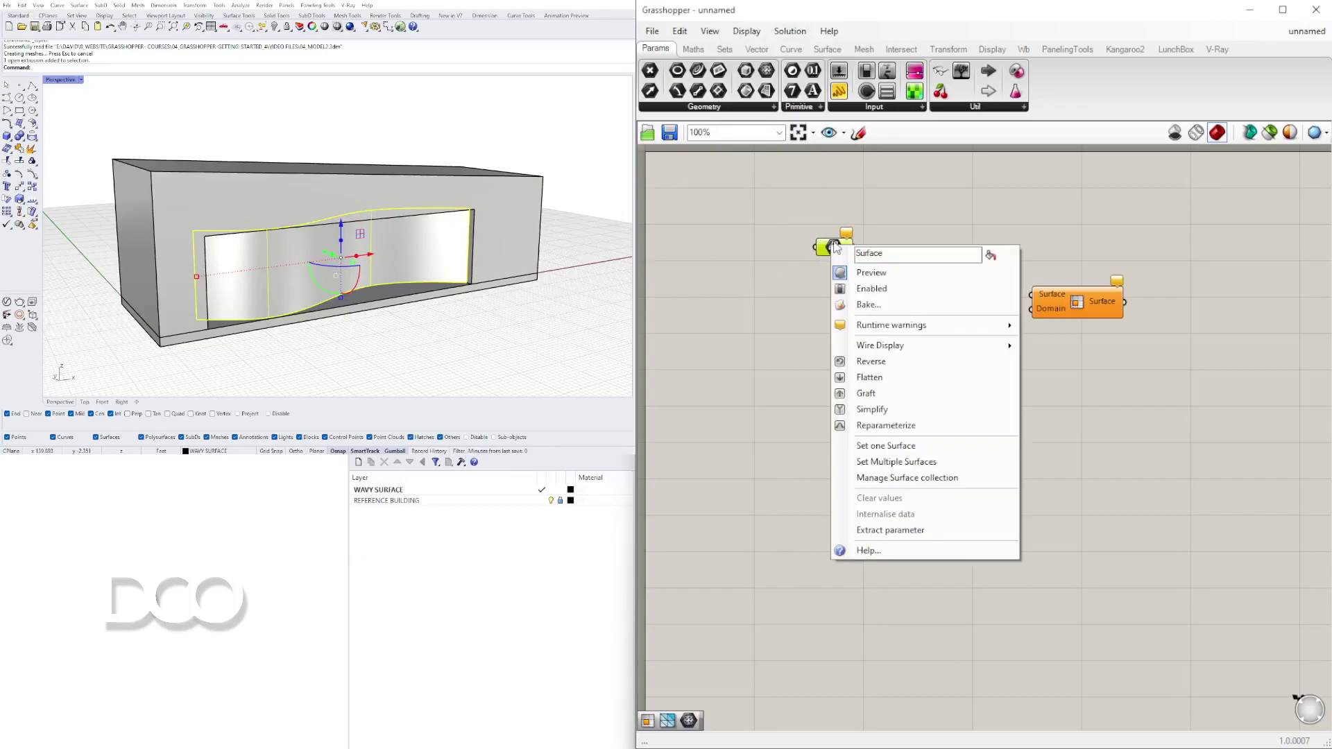
pyautogui.click(891, 448)
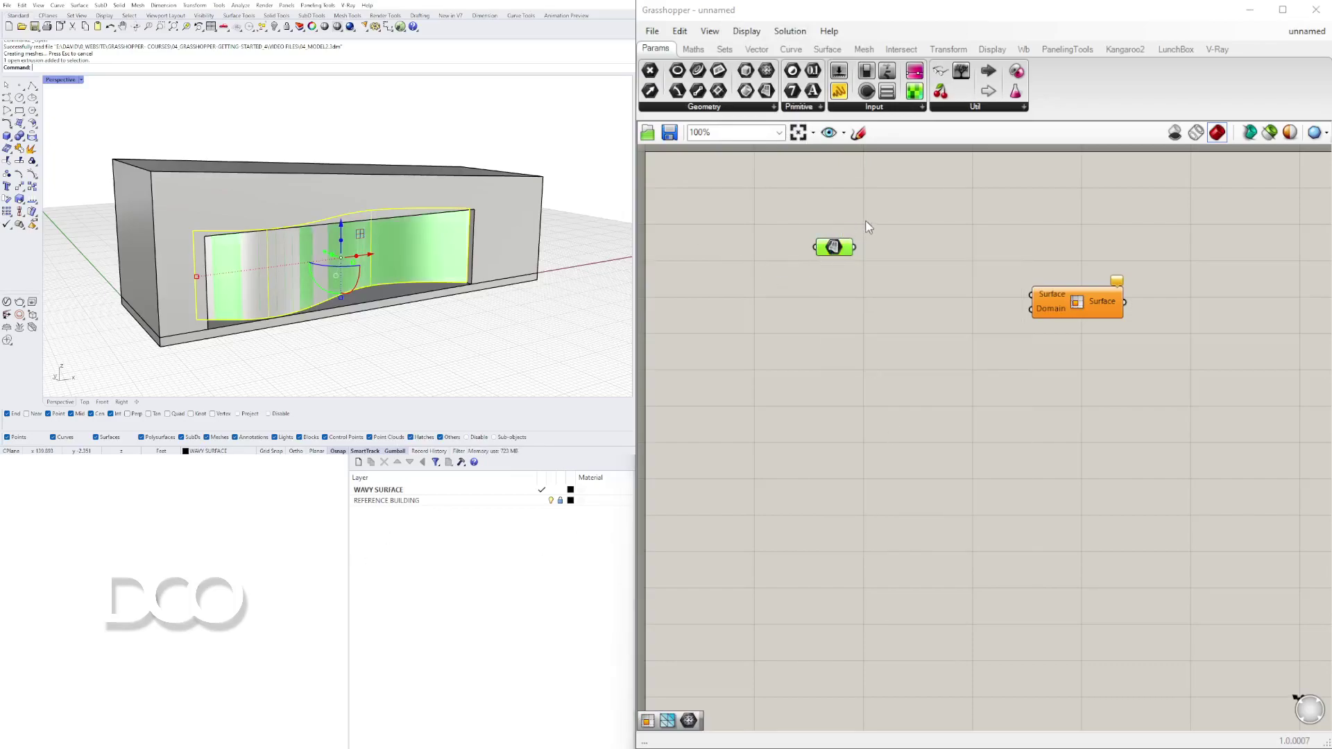
pyautogui.moveTo(855, 247); pyautogui.dragTo(1034, 257)
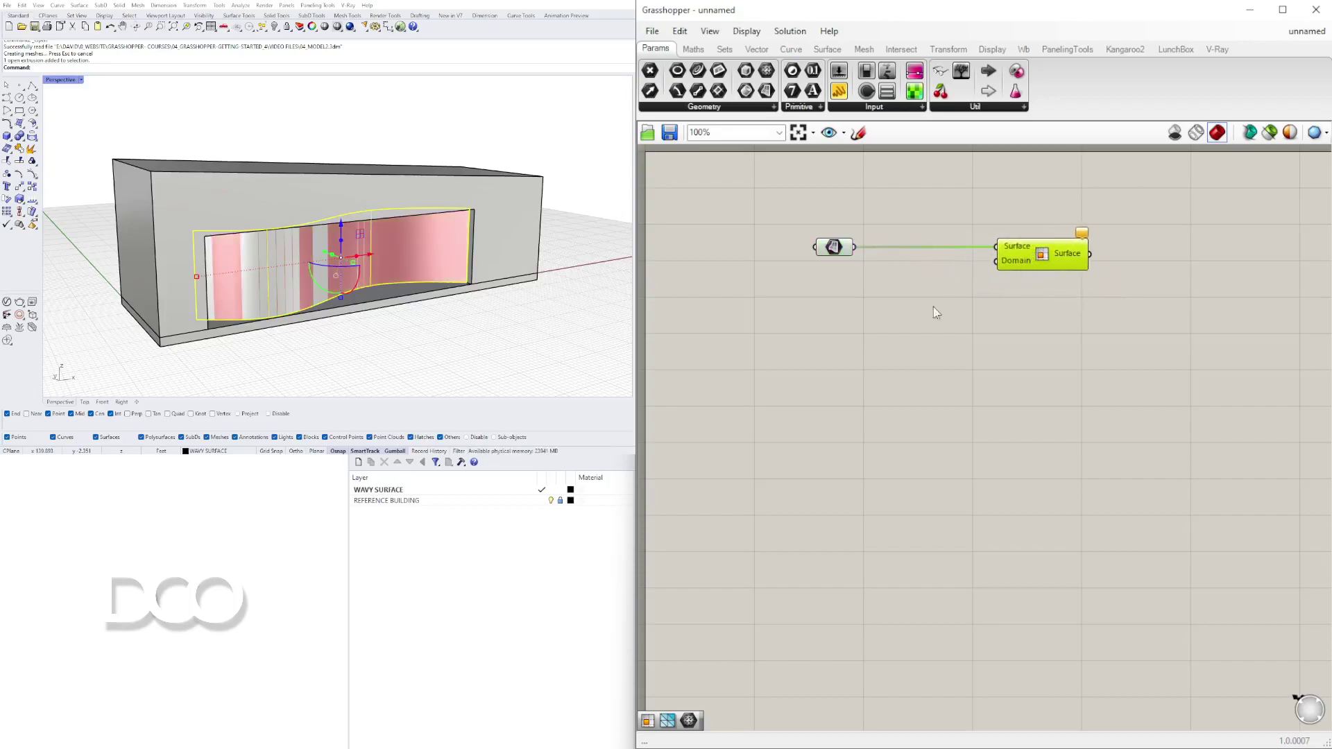
# Step: Place a Divide Domain² component between the Surface parameter and Isotrim, moving Isotrim away to make room
pyautogui.doubleClick(901, 304)
pyautogui.write('DIVI')
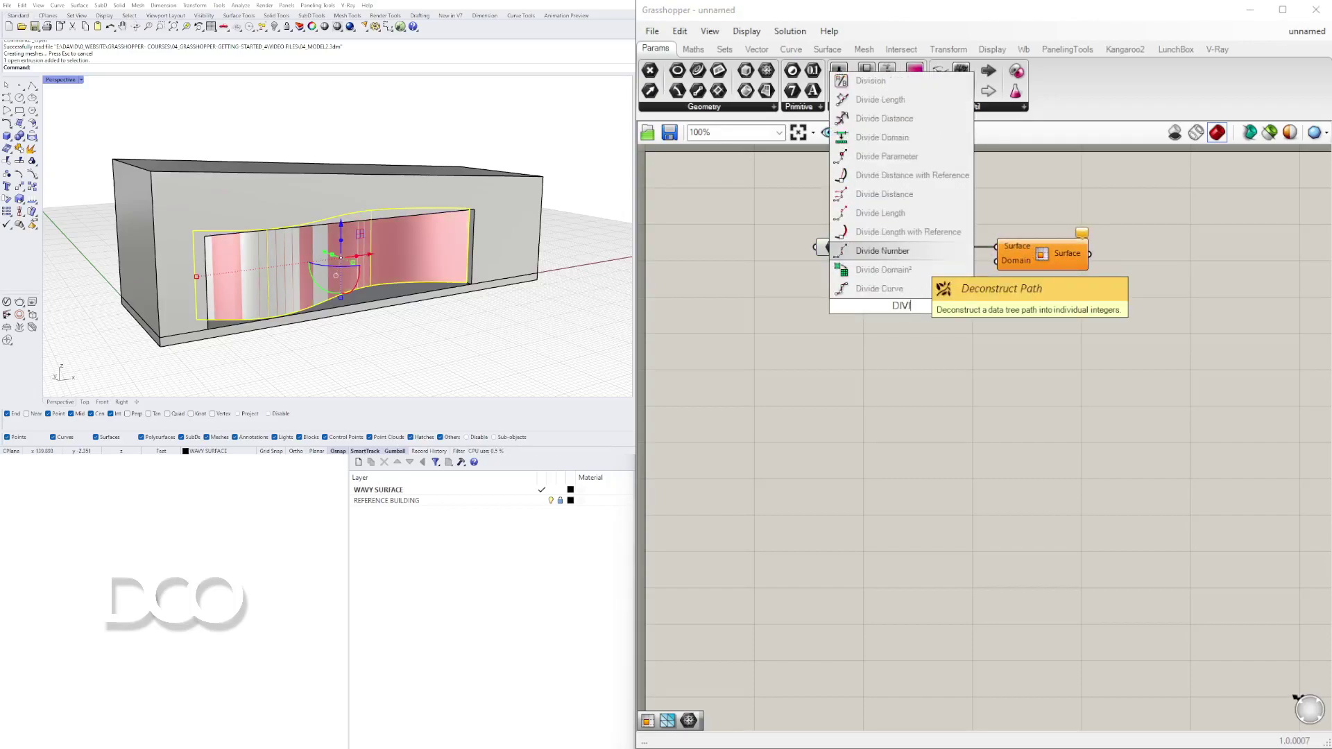
pyautogui.click(883, 269)
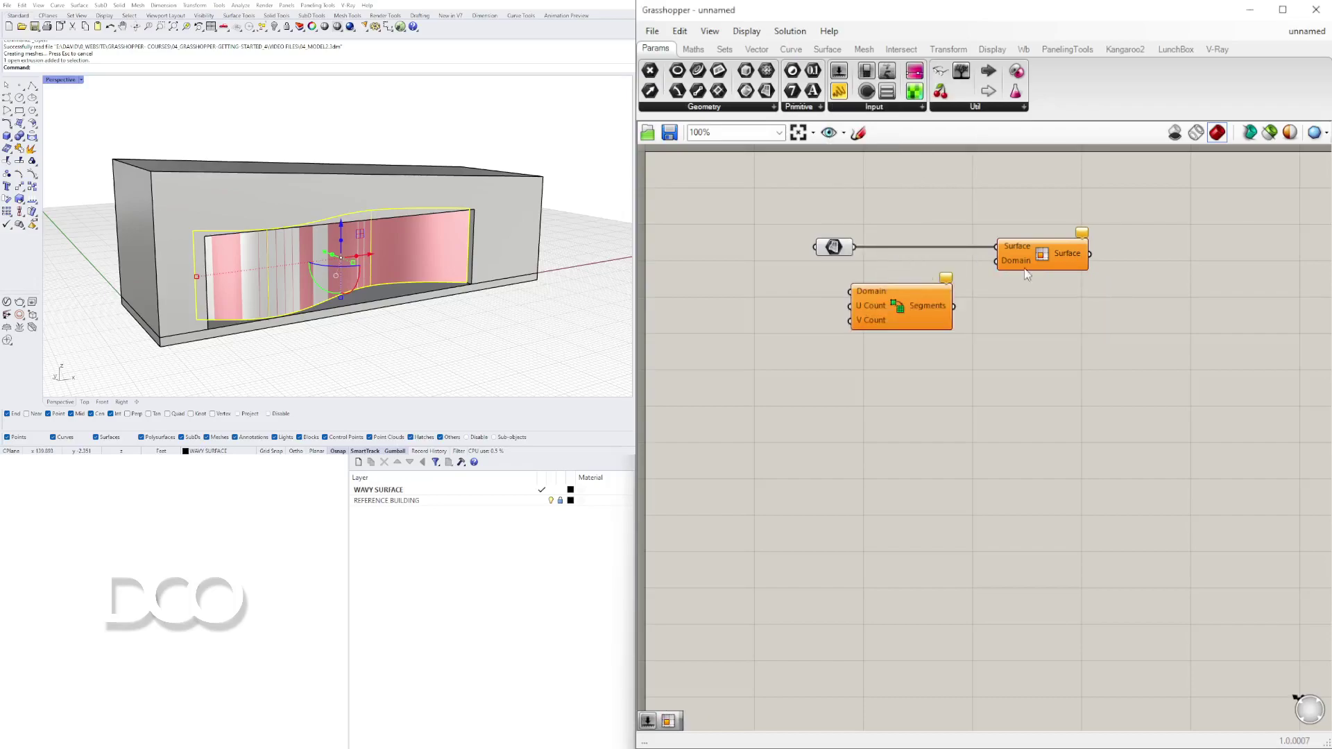
pyautogui.moveTo(1085, 254); pyautogui.dragTo(1160, 254)
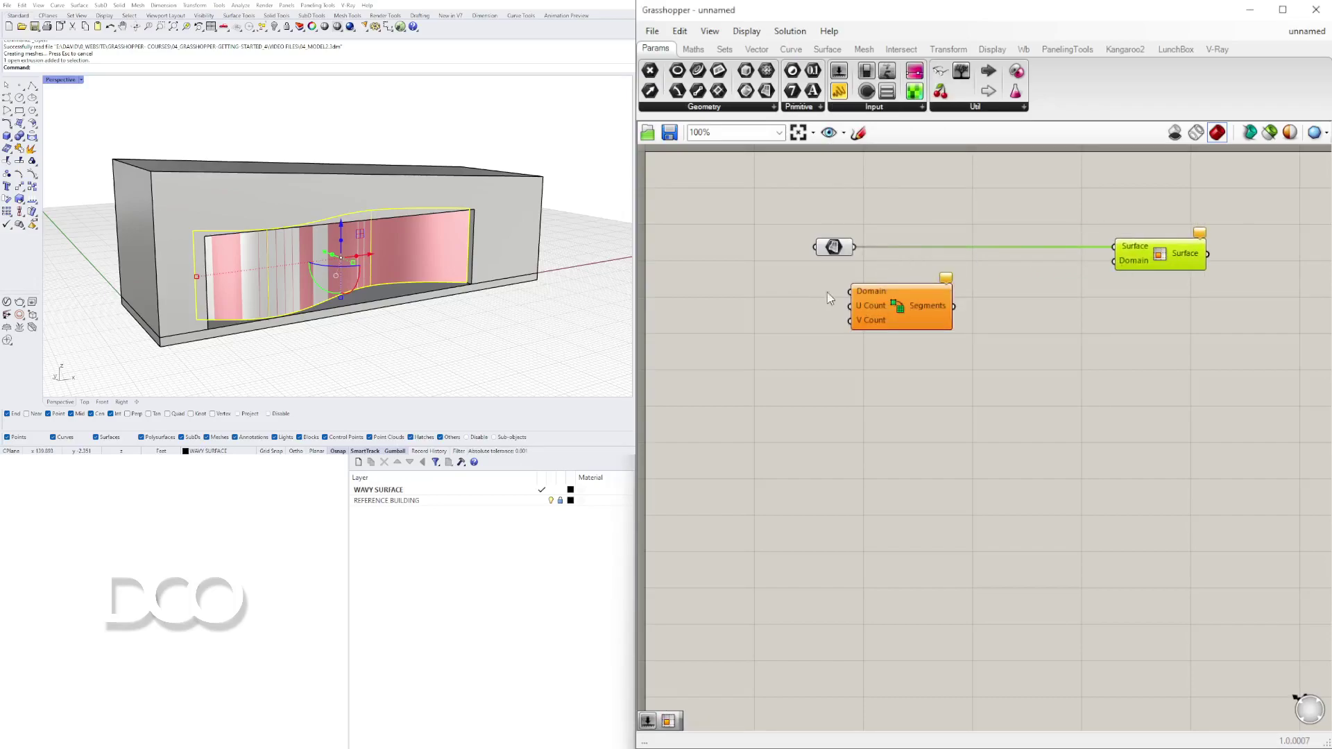
pyautogui.moveTo(918, 313); pyautogui.dragTo(994, 306)
pyautogui.click(892, 301)
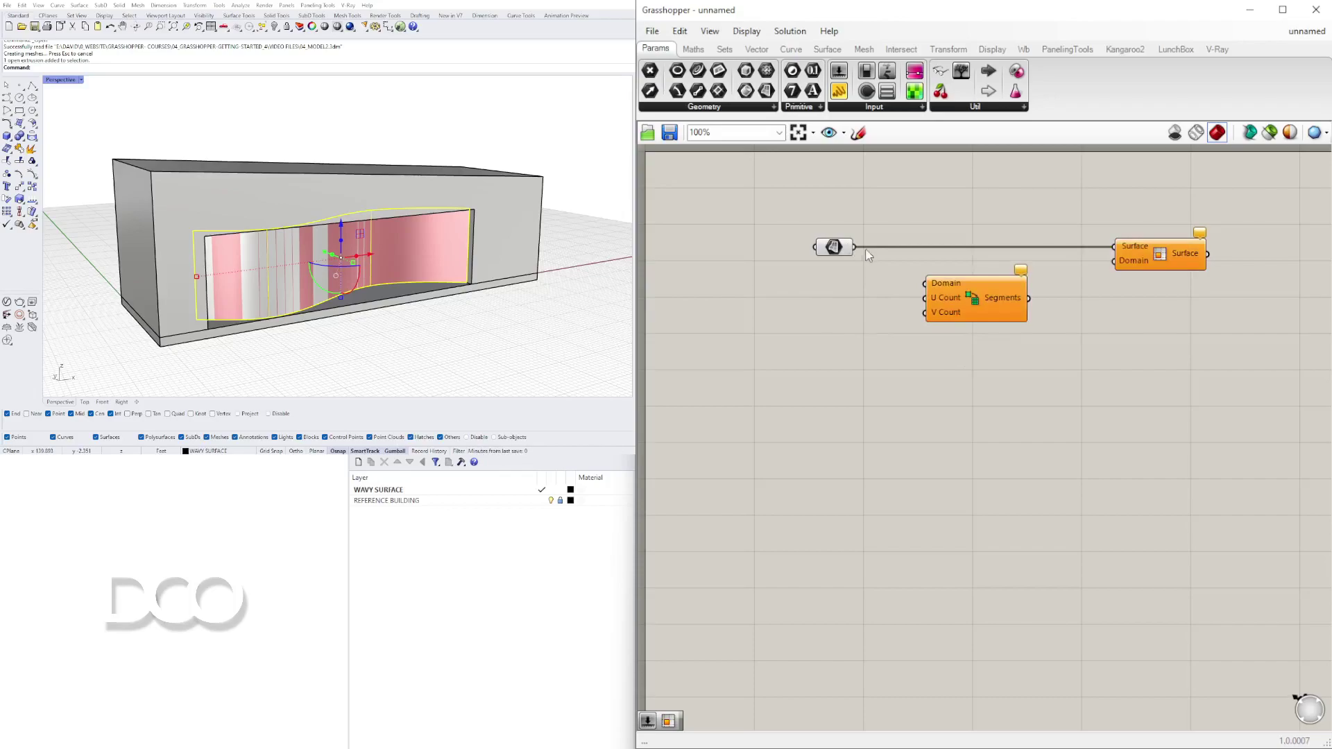
# Step: Connect the Surface parameter to Divide Domain²'s Domain input and its Segments to Isotrim's Domain, then space the components evenly
pyautogui.moveTo(859, 248); pyautogui.dragTo(927, 283)
pyautogui.moveTo(1020, 305); pyautogui.dragTo(1108, 270)
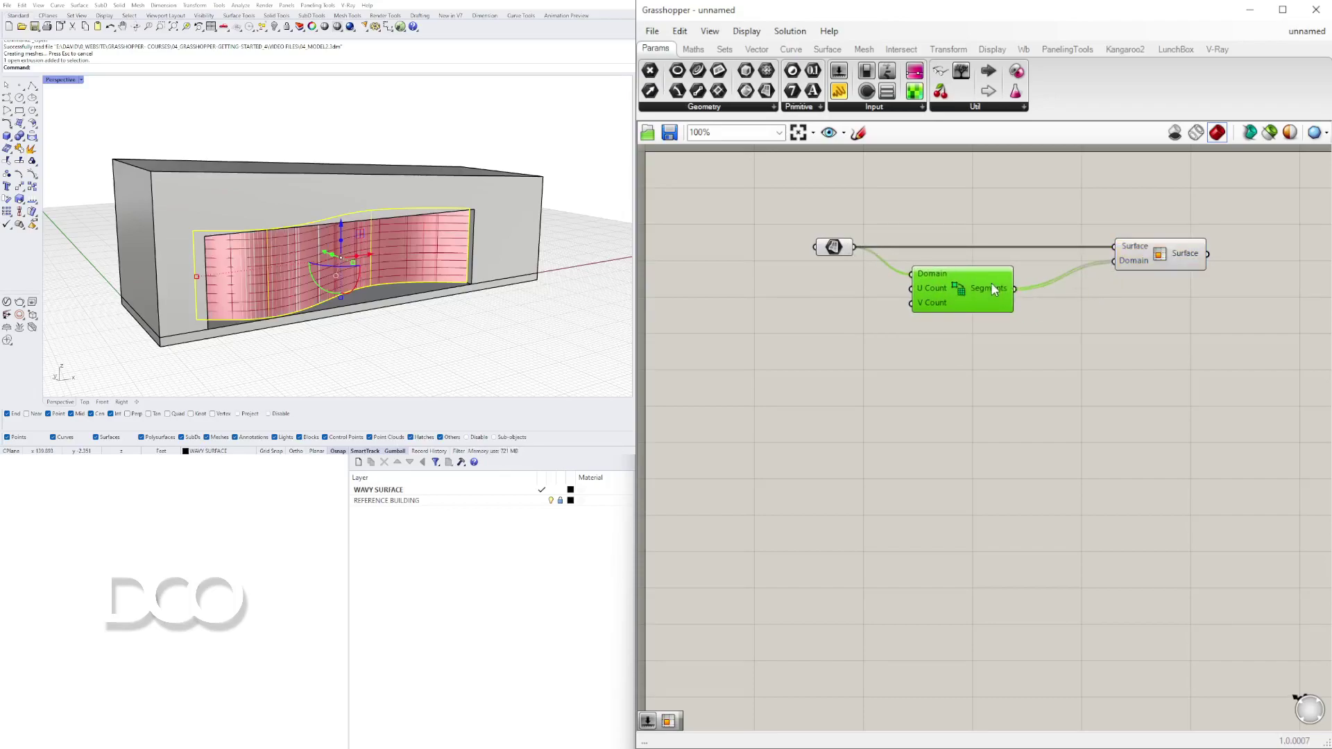
pyautogui.moveTo(991, 284); pyautogui.dragTo(1042, 294)
pyautogui.click(963, 332)
pyautogui.moveTo(844, 254); pyautogui.dragTo(885, 255)
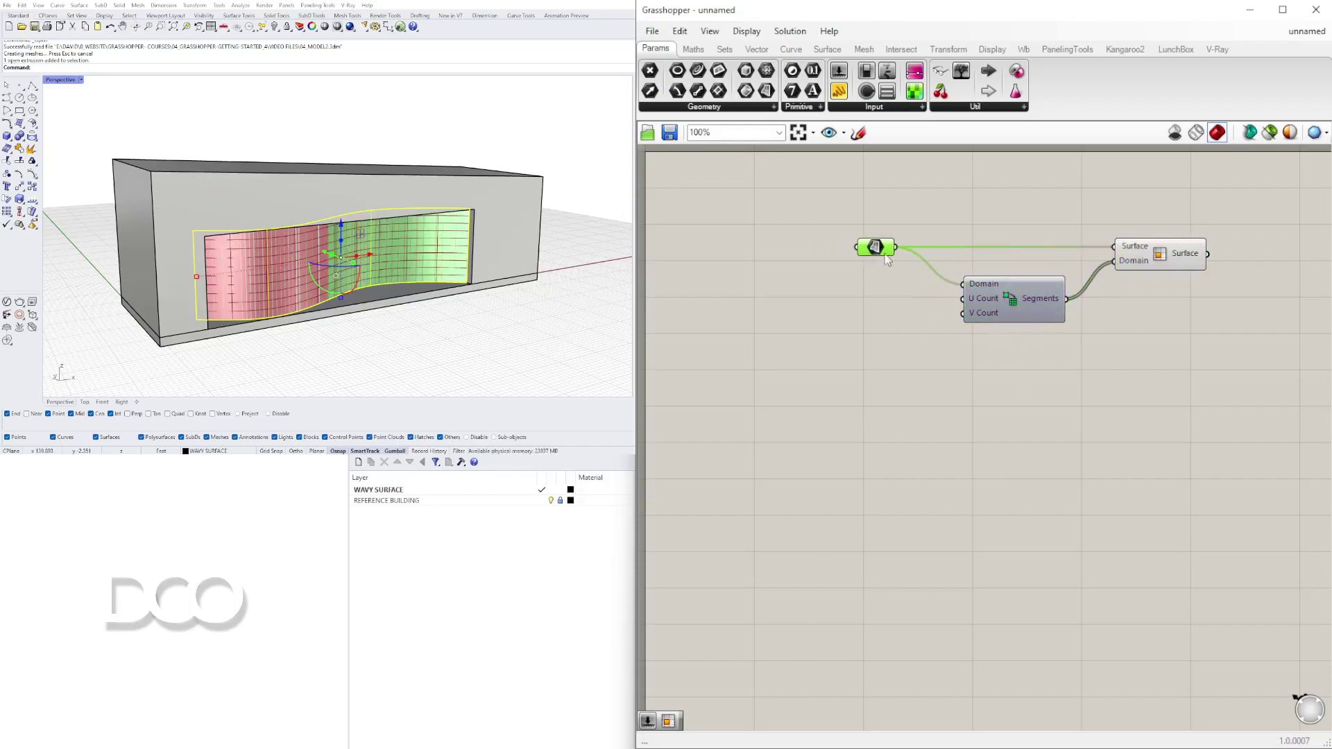
pyautogui.click(930, 309)
# Step: Create a number slider with value 15 and place a duplicate directly beneath it
pyautogui.doubleClick(763, 293)
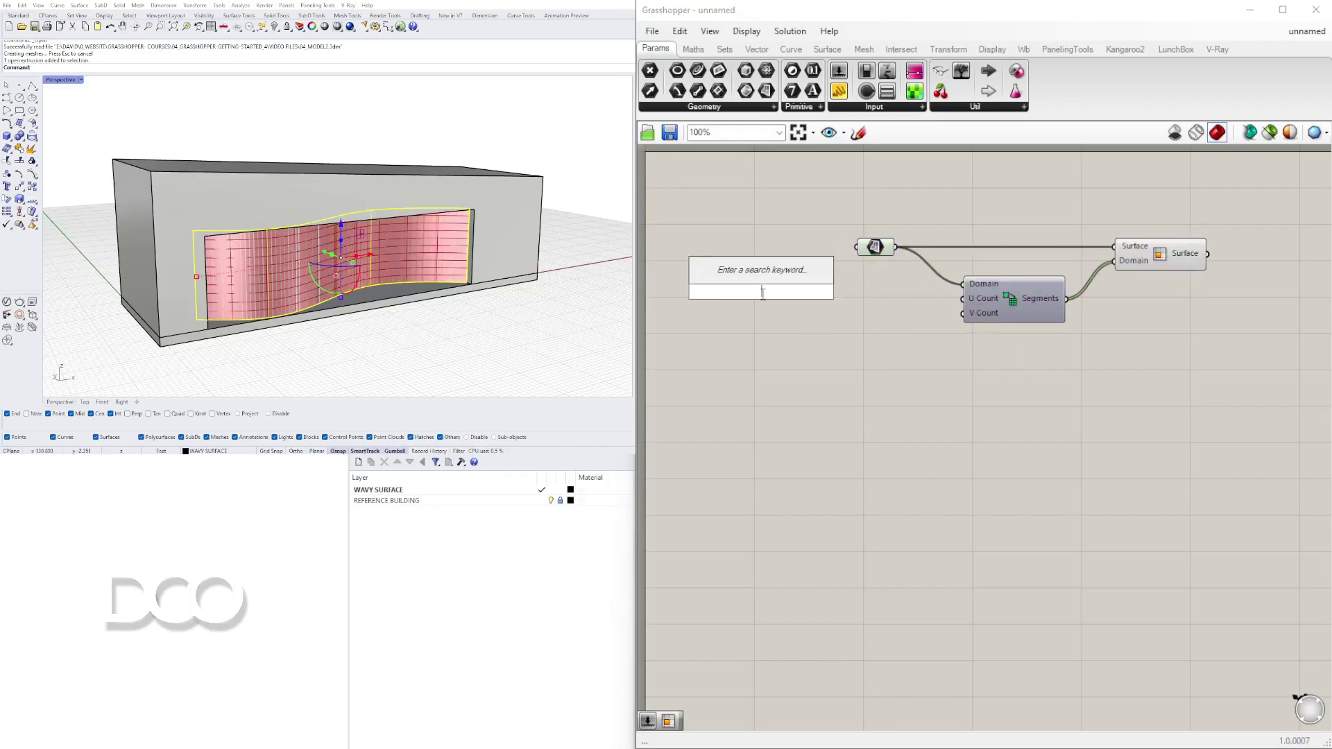
pyautogui.write('15')
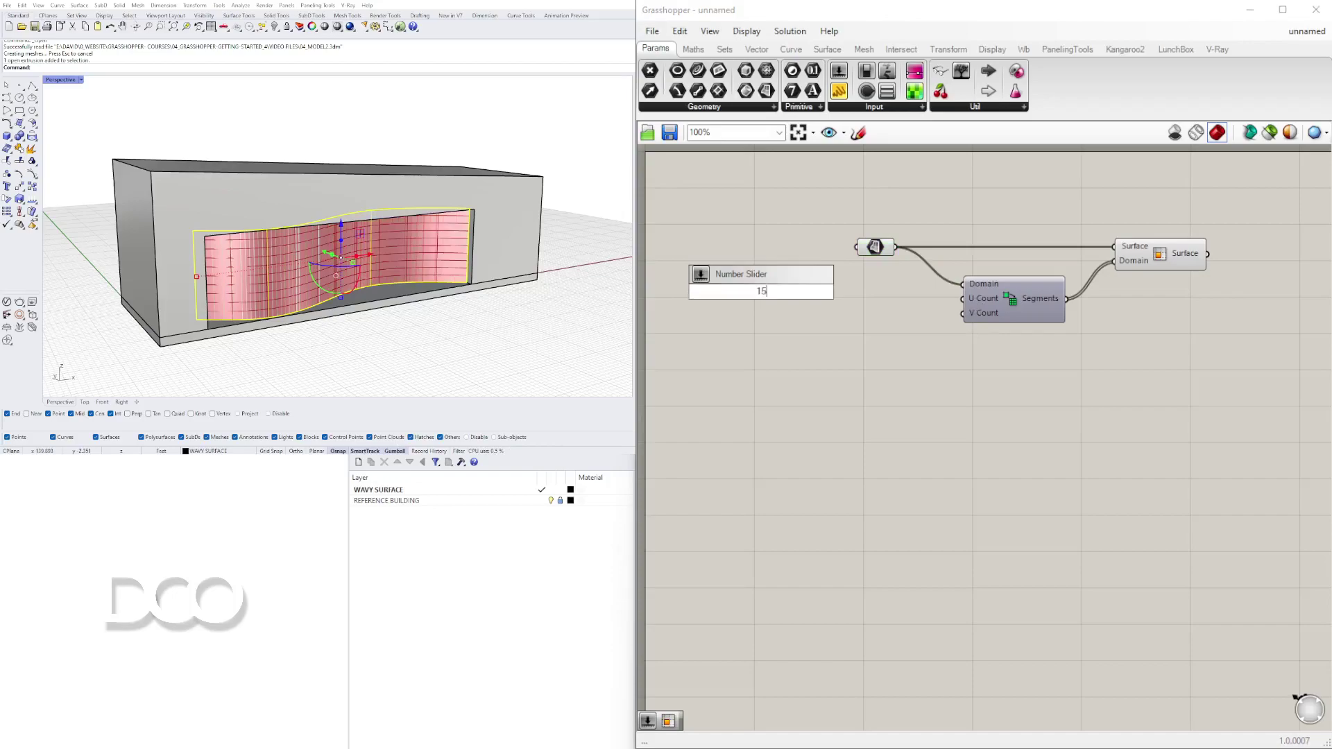
pyautogui.press('Return')
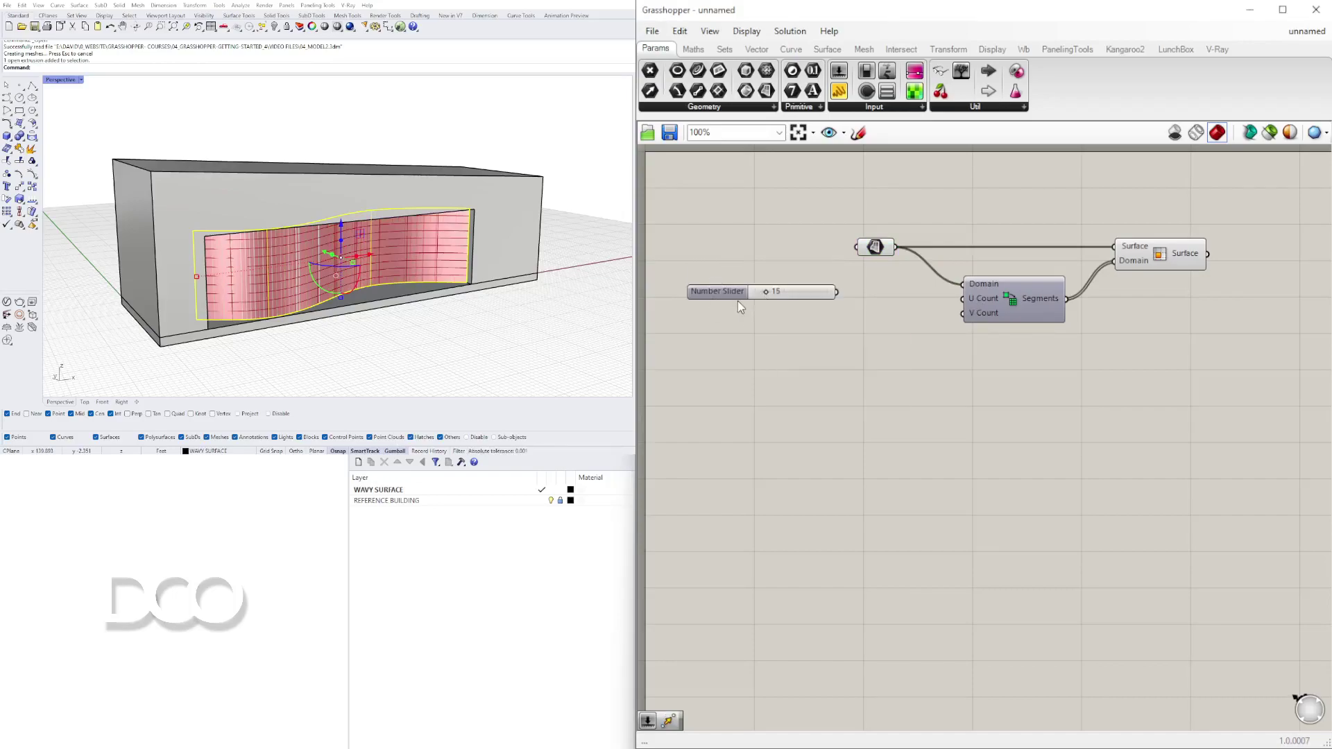
pyautogui.keyDown('alt'); pyautogui.moveTo(741, 293); pyautogui.dragTo(740, 305); pyautogui.keyUp('alt')
pyautogui.click(749, 355)
# Step: Rename the upper number slider U and the lower one V
pyautogui.rightClick(734, 300)
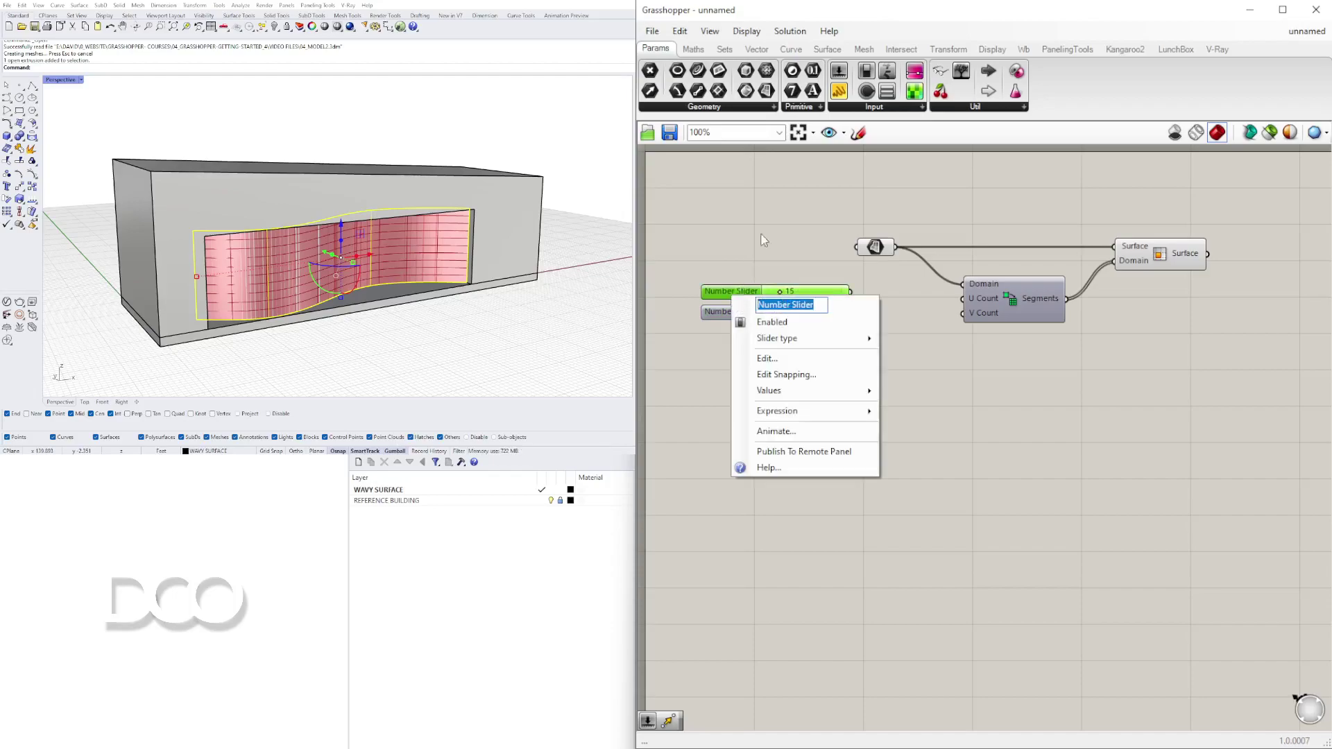
pyautogui.write('U')
pyautogui.click(770, 214)
pyautogui.rightClick(721, 311)
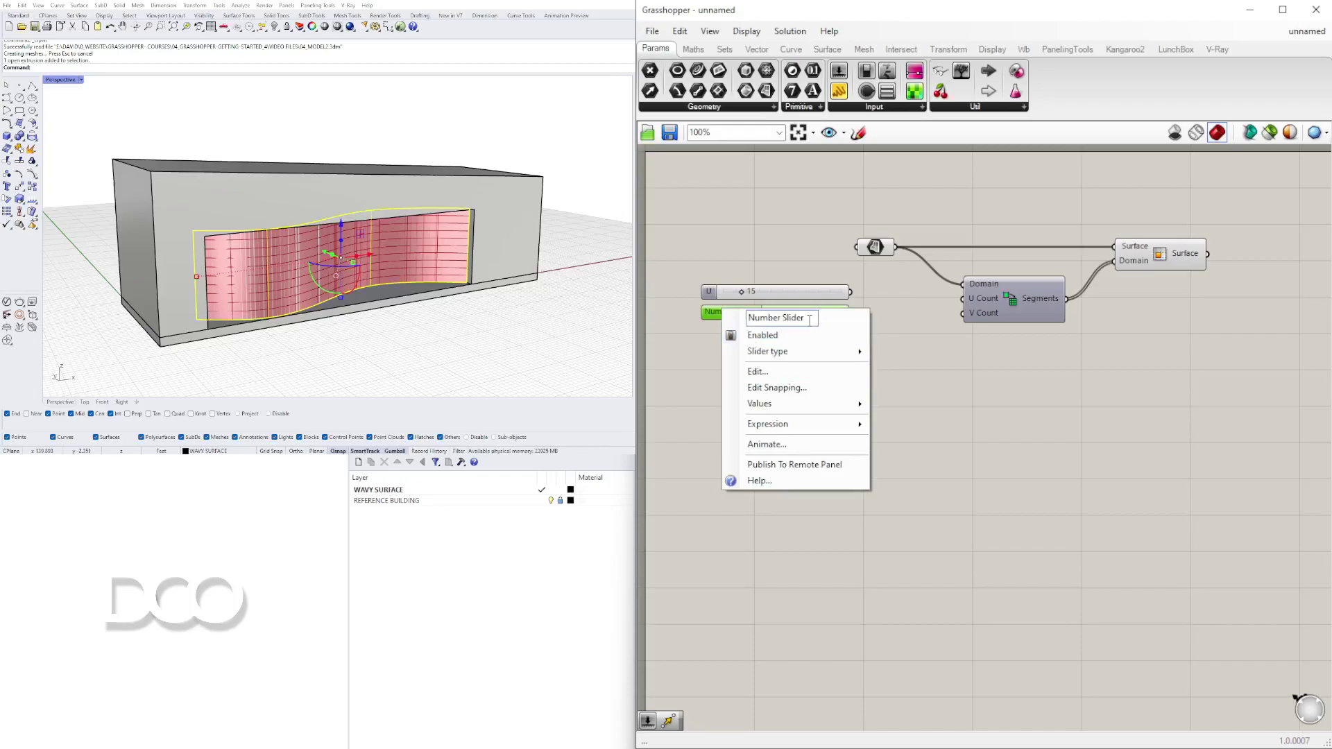
pyautogui.moveTo(816, 318); pyautogui.dragTo(721, 325)
pyautogui.write('V')
pyautogui.press('Return')
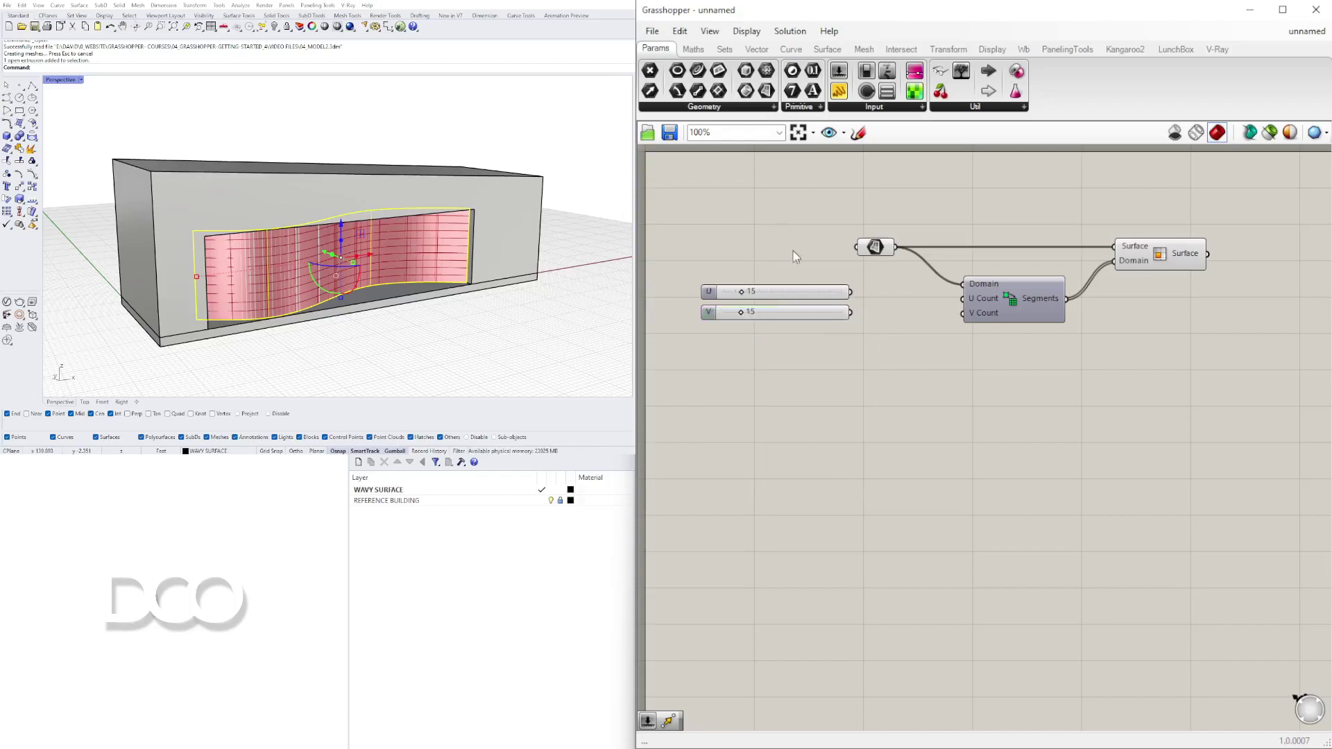
# Step: Connect the U and V sliders to U Count and V Count, then set U to 10 and V to 6
pyautogui.moveTo(851, 293); pyautogui.dragTo(962, 298)
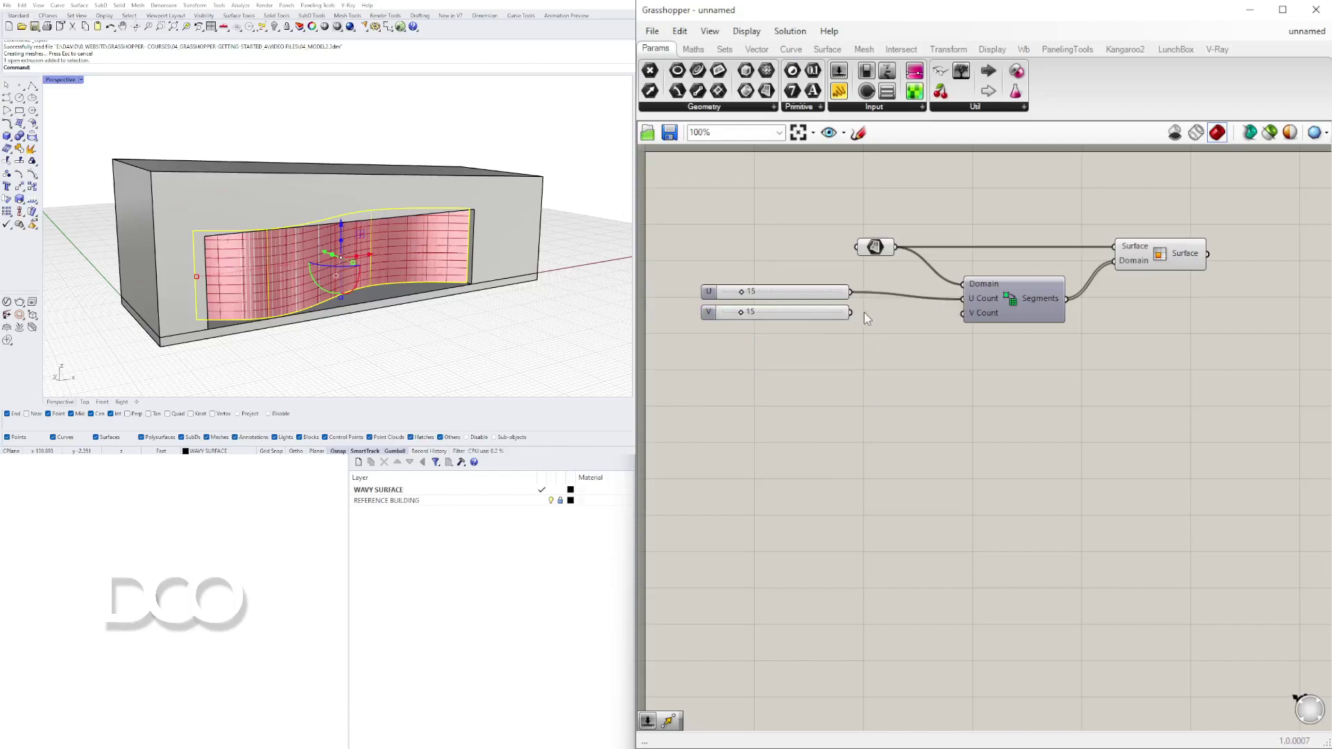
pyautogui.moveTo(852, 313); pyautogui.dragTo(963, 313)
pyautogui.scroll(6, 751, 292)
pyautogui.moveTo(724, 354)
pyautogui.mouseDown()
pyautogui.moveTo(744, 356)
pyautogui.moveTo(701, 354)
pyautogui.mouseUp()
pyautogui.moveTo(724, 290); pyautogui.dragTo(706, 292)
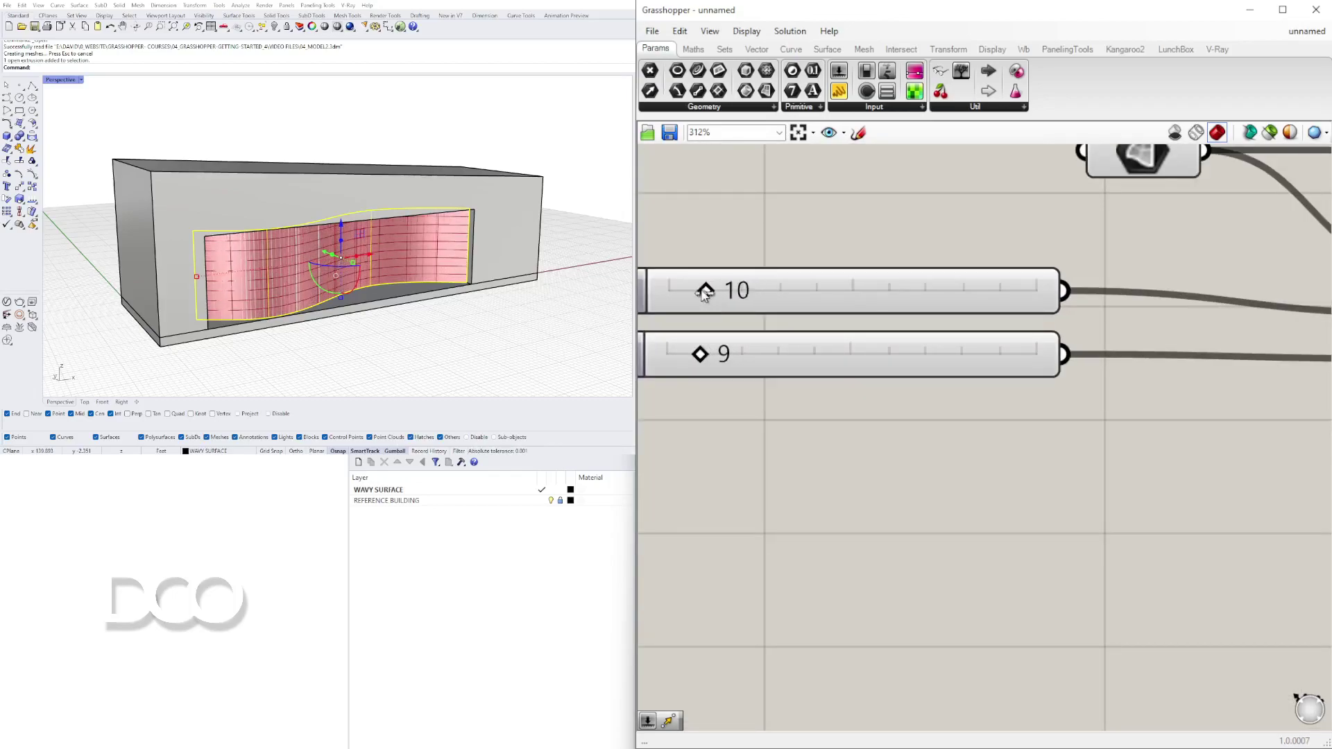
pyautogui.moveTo(709, 355); pyautogui.dragTo(687, 355)
pyautogui.scroll(-9, 531, 216)
# Step: Hide the original wavy surface in the Rhino model so only the Grasshopper preview shows
pyautogui.click(571, 265)
pyautogui.scroll(9, 504, 224)
pyautogui.click(384, 277)
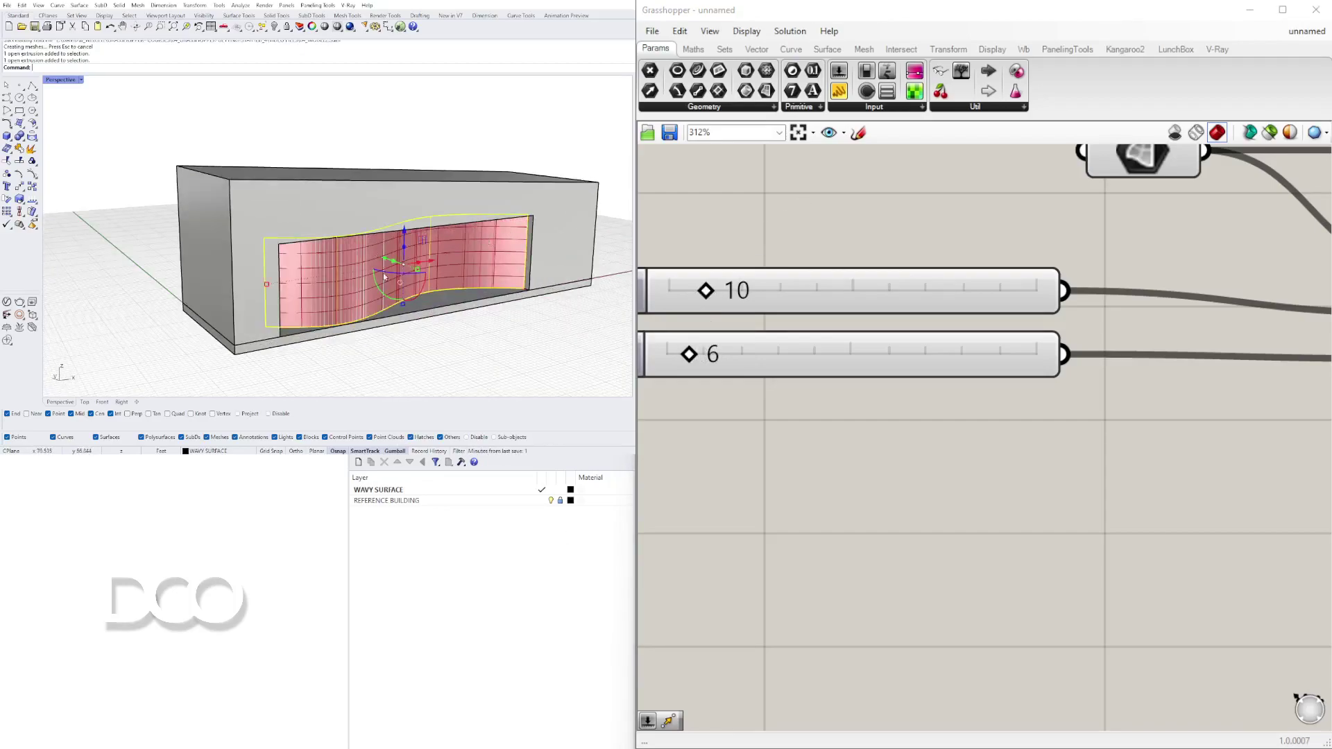
pyautogui.hotkey('ctrl', 'h')
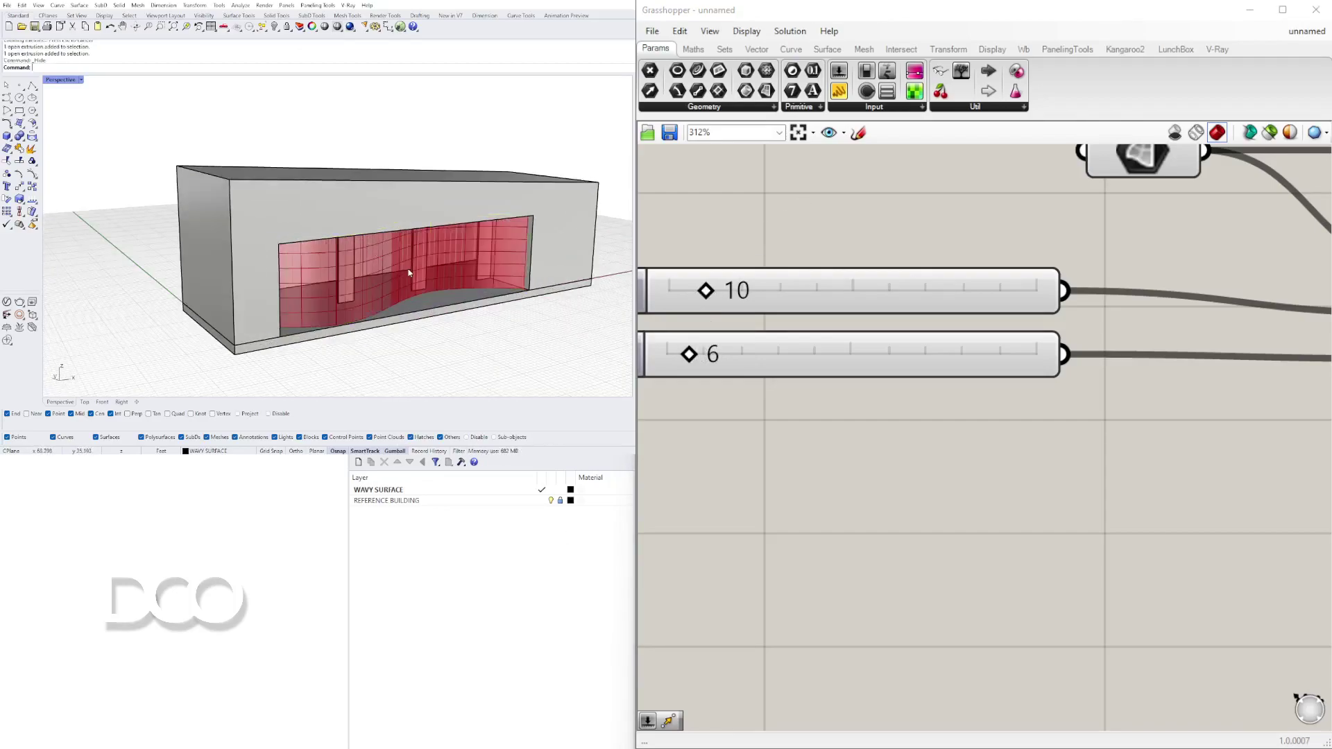
pyautogui.moveTo(408, 273)
pyautogui.mouseDown(button='right')
pyautogui.moveTo(452, 238)
pyautogui.moveTo(400, 272)
pyautogui.mouseUp(button='right')
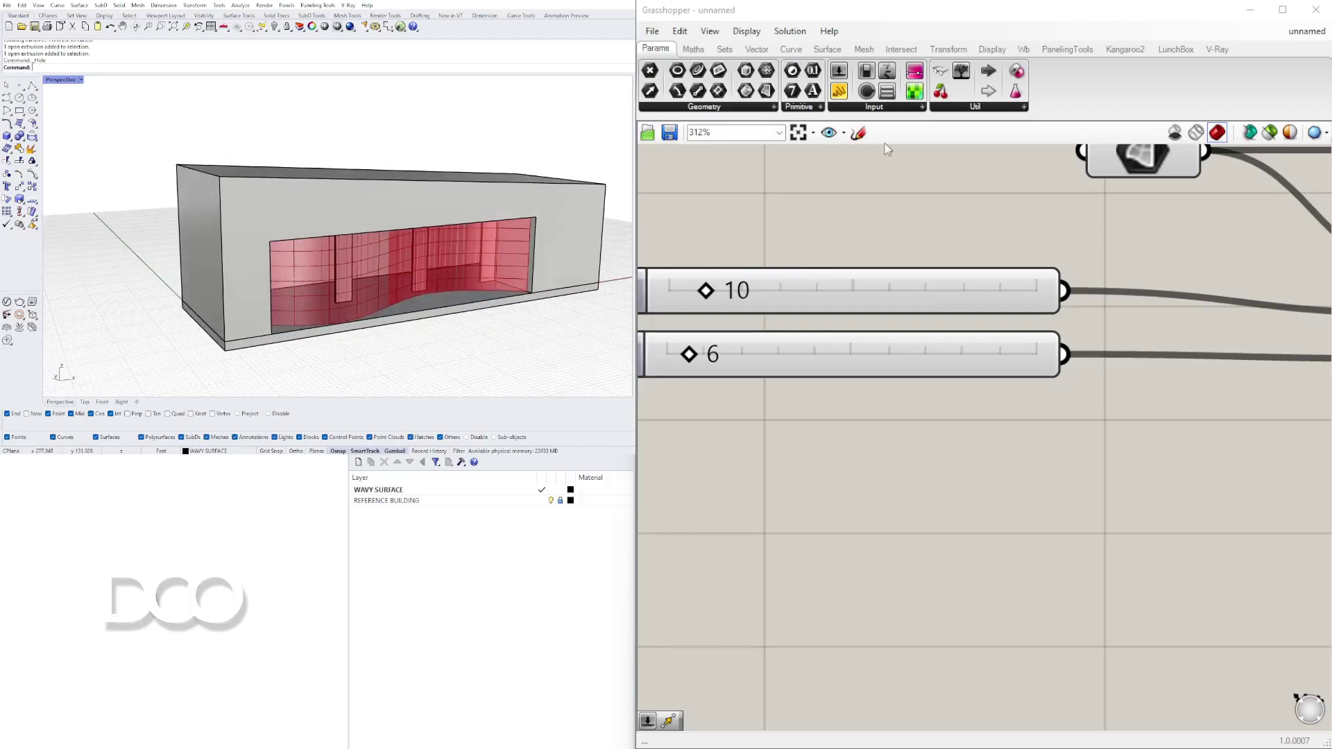
# Step: Move the Surface parameter farther from Divide Domain² and turn off its preview
pyautogui.scroll(-4, 1197, 337)
pyautogui.moveTo(1197, 337); pyautogui.dragTo(950, 372, button='right')
pyautogui.scroll(-2, 914, 291)
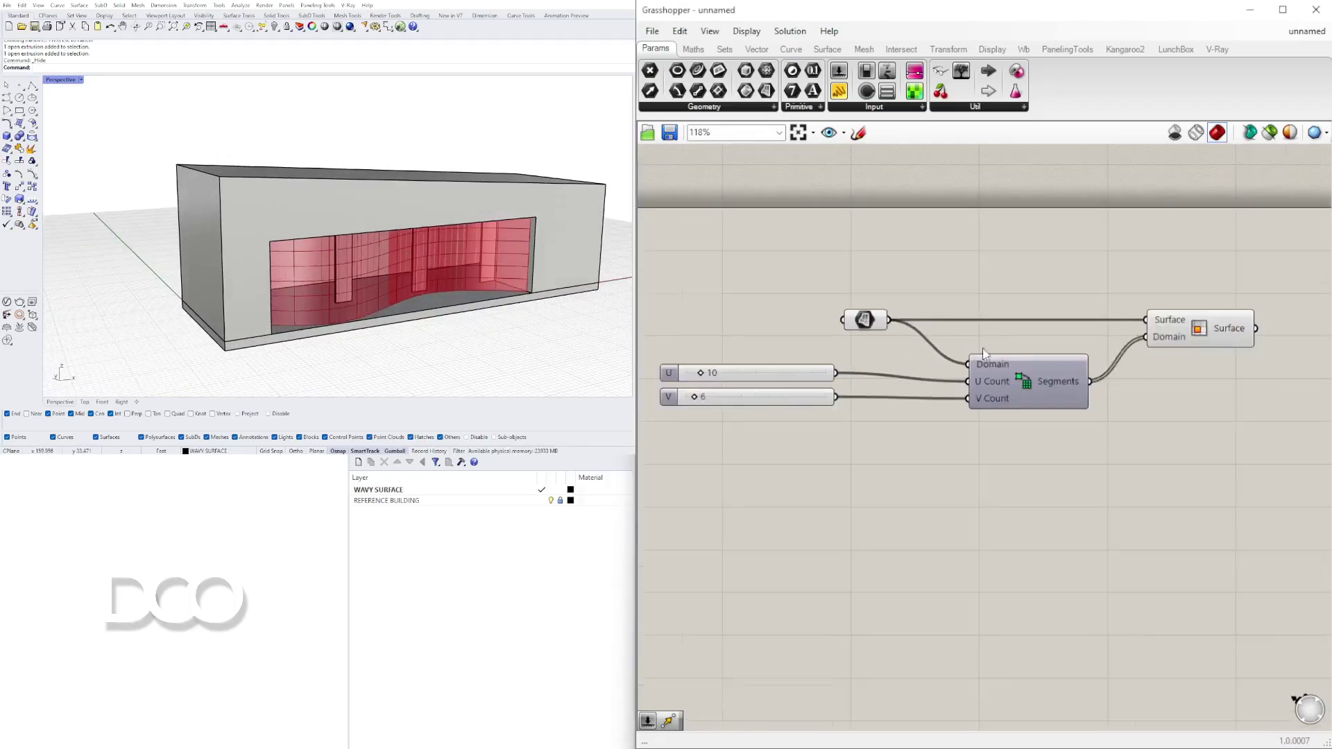
pyautogui.click(860, 319)
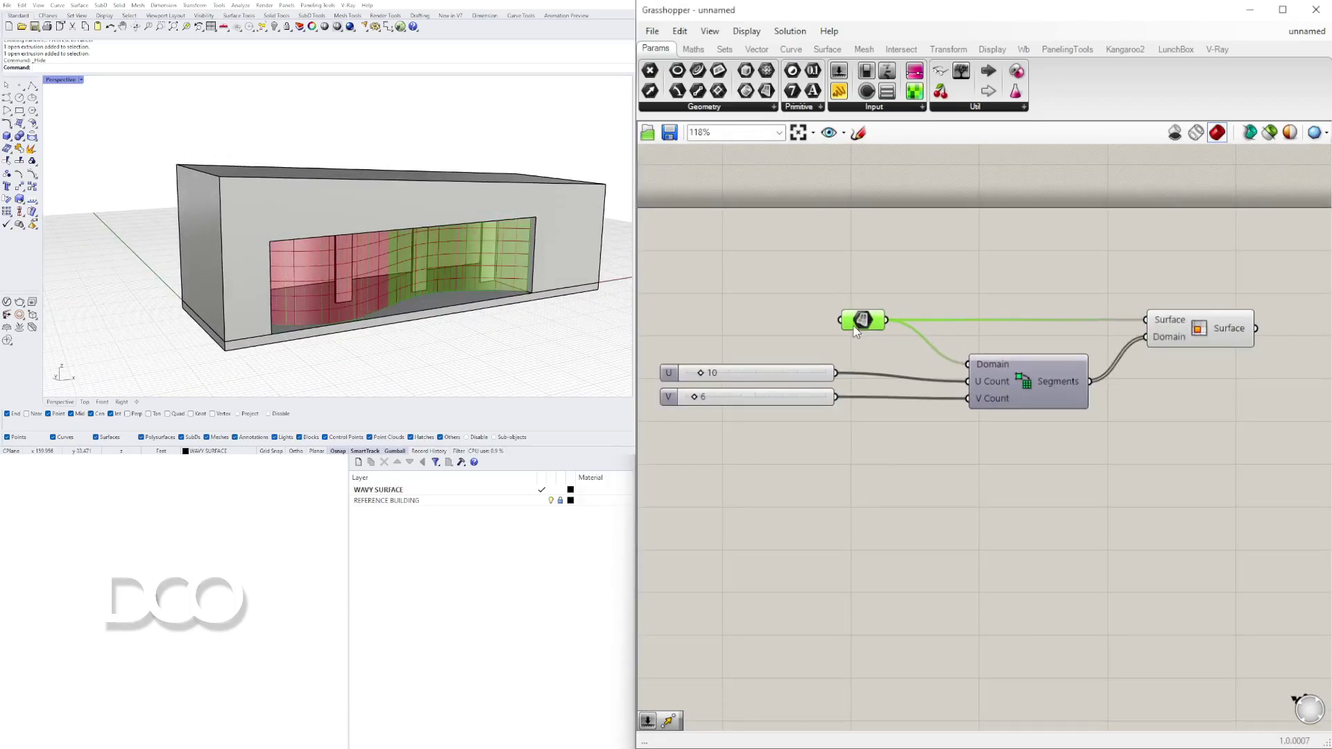
pyautogui.moveTo(854, 327); pyautogui.dragTo(798, 318)
pyautogui.rightClick(836, 319)
pyautogui.click(874, 344)
pyautogui.click(898, 277)
# Step: Nudge the Isotrim component on the canvas to tidy the layout
pyautogui.scroll(-2, 902, 289)
pyautogui.scroll(1, 1094, 341)
pyautogui.moveTo(1126, 312); pyautogui.dragTo(1137, 306)
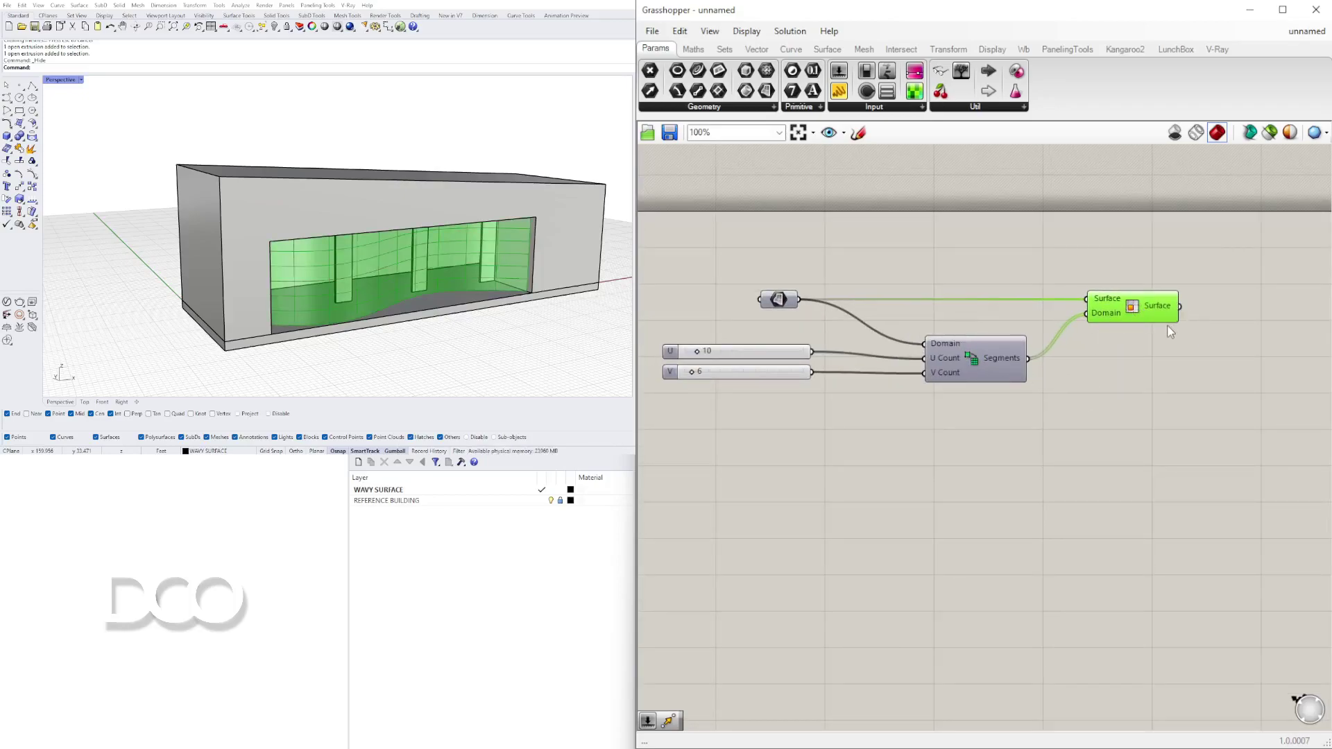
pyautogui.click(1133, 414)
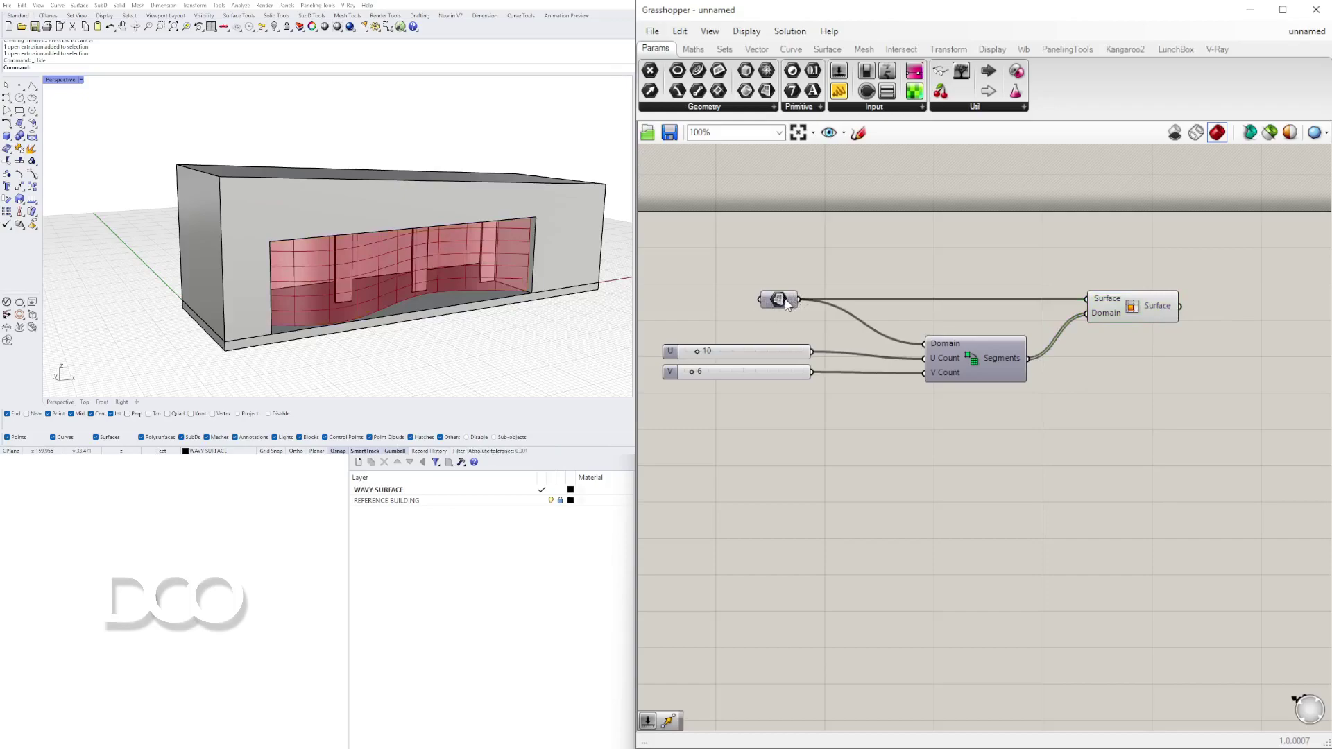
pyautogui.moveTo(782, 413); pyautogui.dragTo(878, 439, button='right')
pyautogui.moveTo(1212, 505); pyautogui.dragTo(851, 305)
pyautogui.moveTo(1094, 361); pyautogui.dragTo(954, 340, button='right')
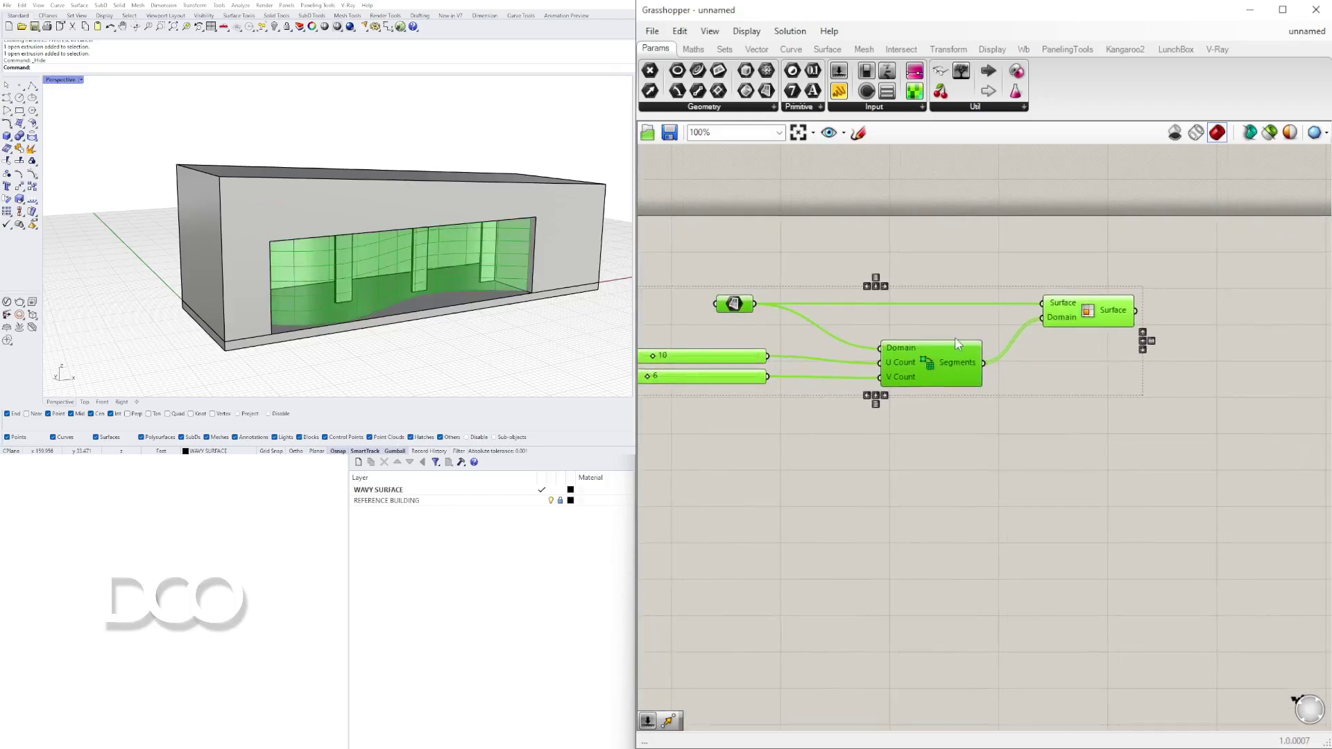
pyautogui.moveTo(930, 363); pyautogui.dragTo(1013, 370)
pyautogui.click(1026, 467)
pyautogui.moveTo(890, 440); pyautogui.dragTo(956, 434, button='right')
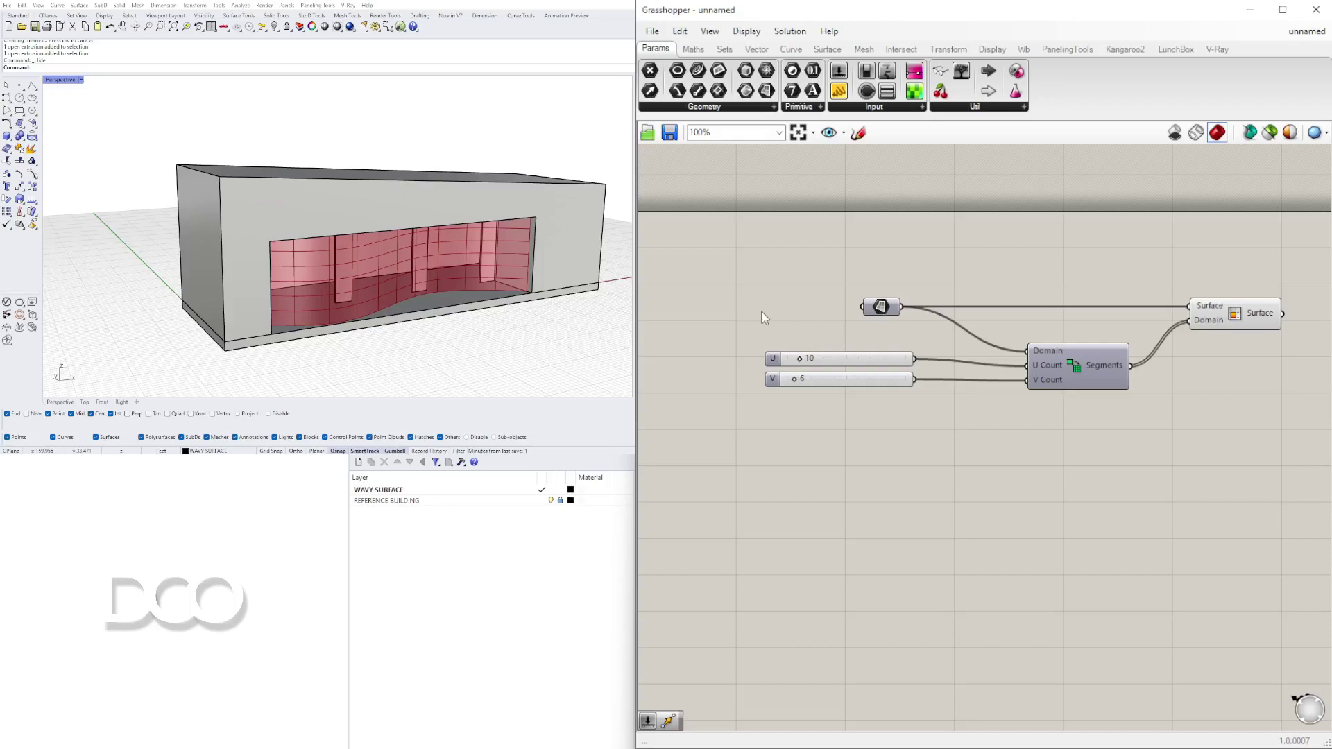
pyautogui.moveTo(1291, 321); pyautogui.dragTo(1079, 317, button='right')
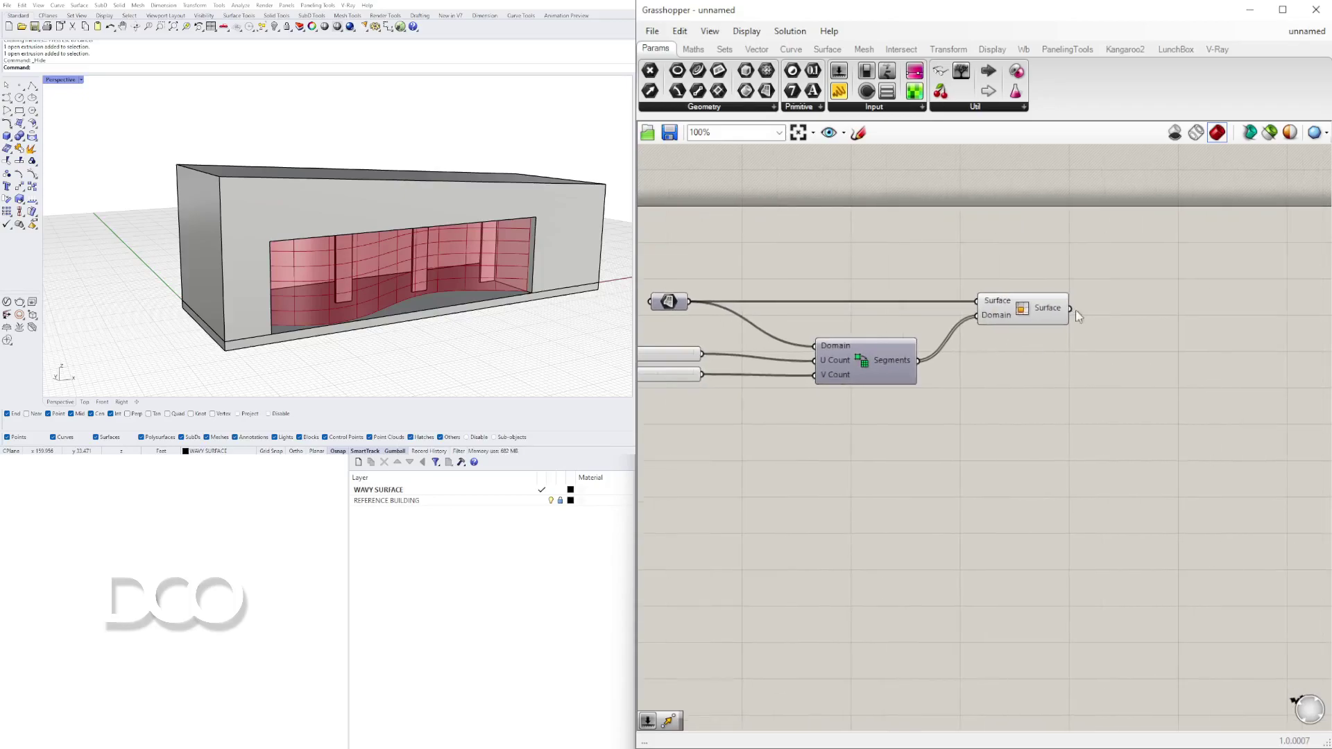
# Step: Add a Brep parameter after the Isotrim component and connect Isotrim's Surface output to it
pyautogui.doubleClick(1118, 315)
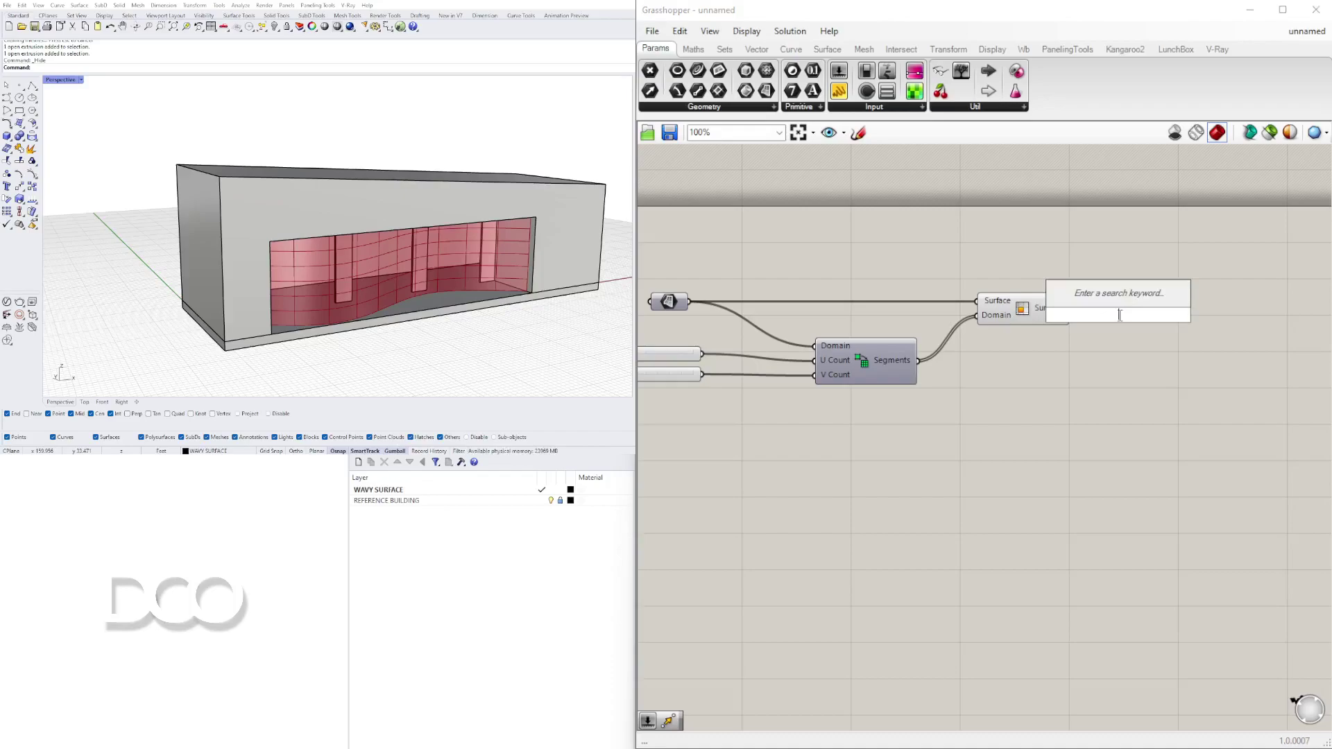
pyautogui.write('BREP')
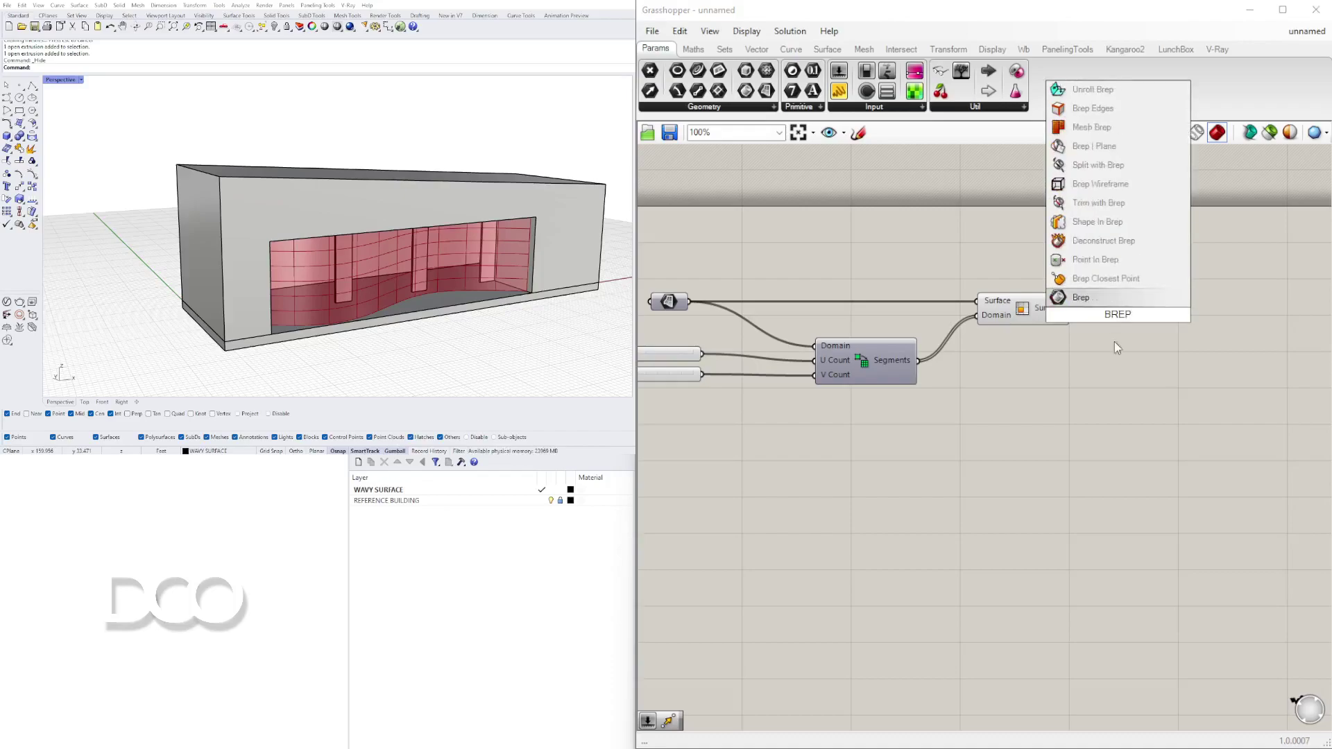
pyautogui.press('Return')
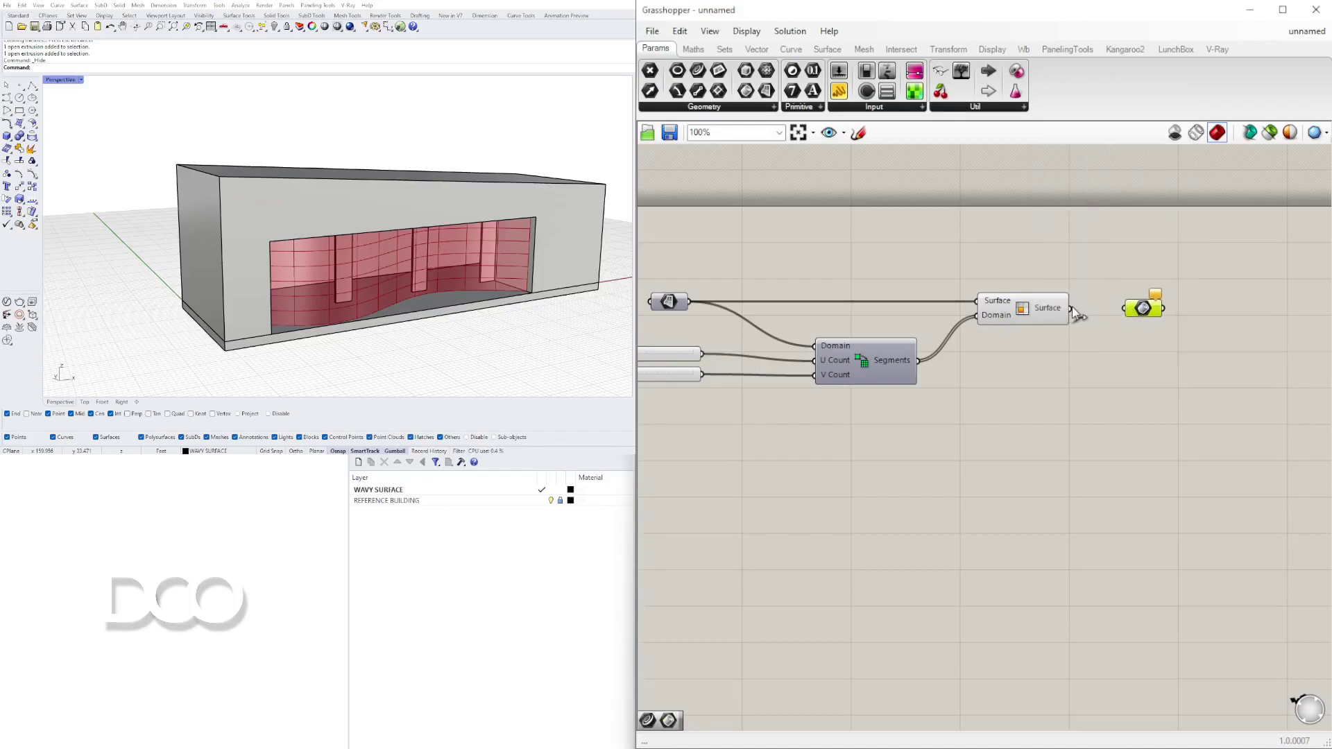
pyautogui.moveTo(1072, 307); pyautogui.dragTo(1124, 308)
pyautogui.click(1169, 361)
# Step: Turn off the preview of the Isotrim component
pyautogui.moveTo(1009, 387); pyautogui.dragTo(1091, 386, button='right')
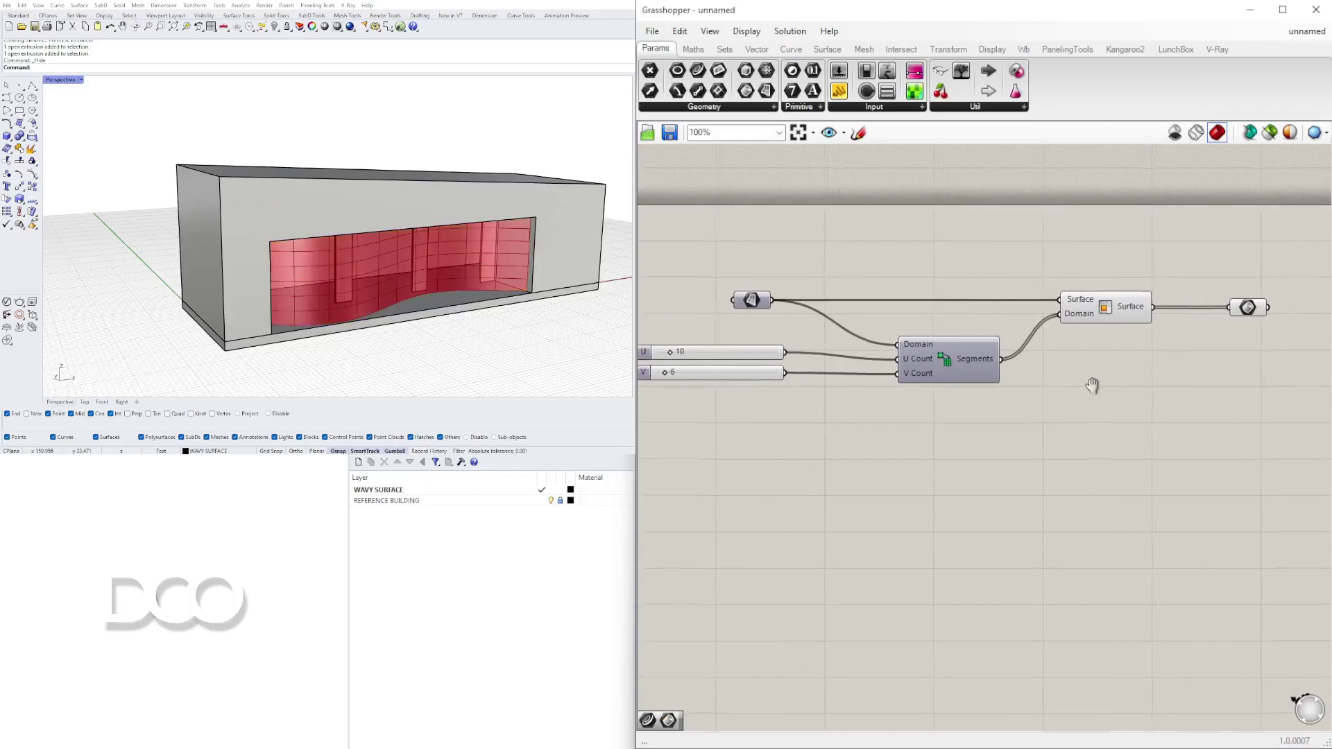
pyautogui.rightClick(1099, 309)
pyautogui.click(1131, 334)
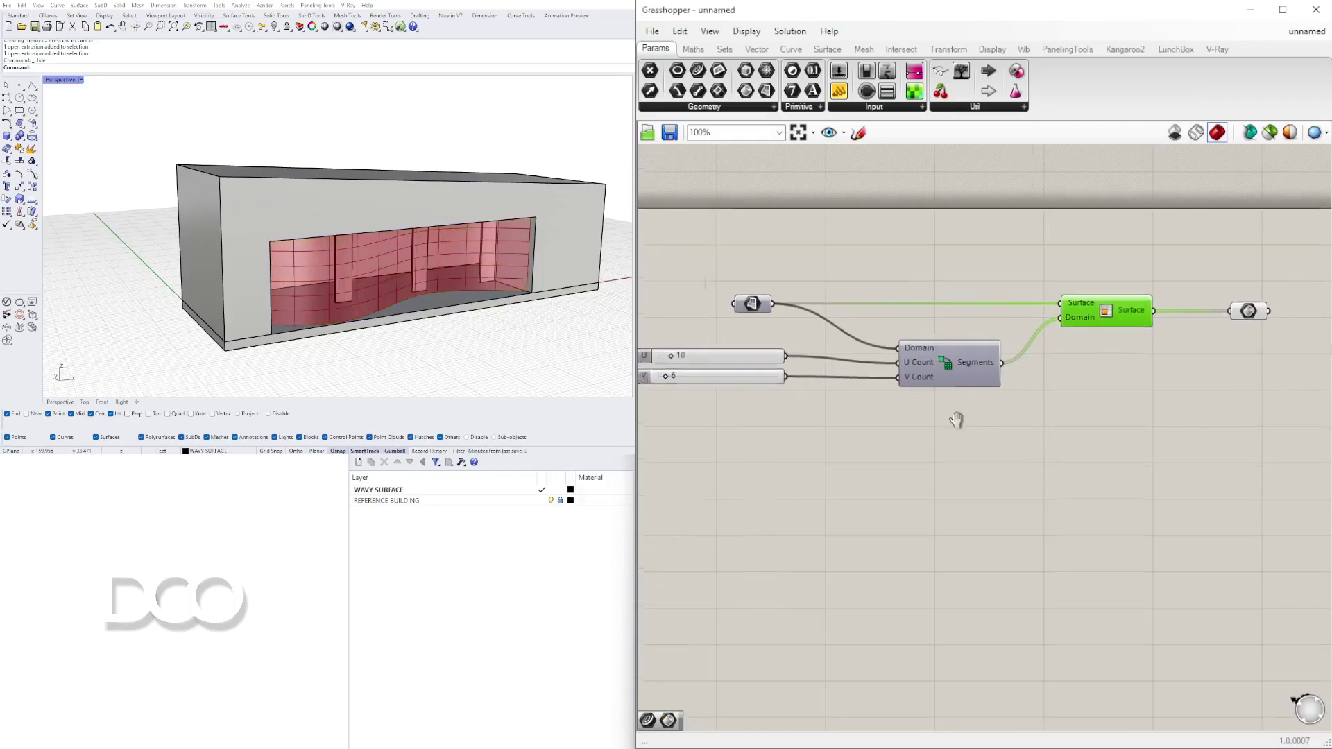
pyautogui.moveTo(956, 419); pyautogui.dragTo(1118, 451, button='right')
# Step: Add a second Surface parameter upstream of the existing Surface parameter
pyautogui.click(918, 335)
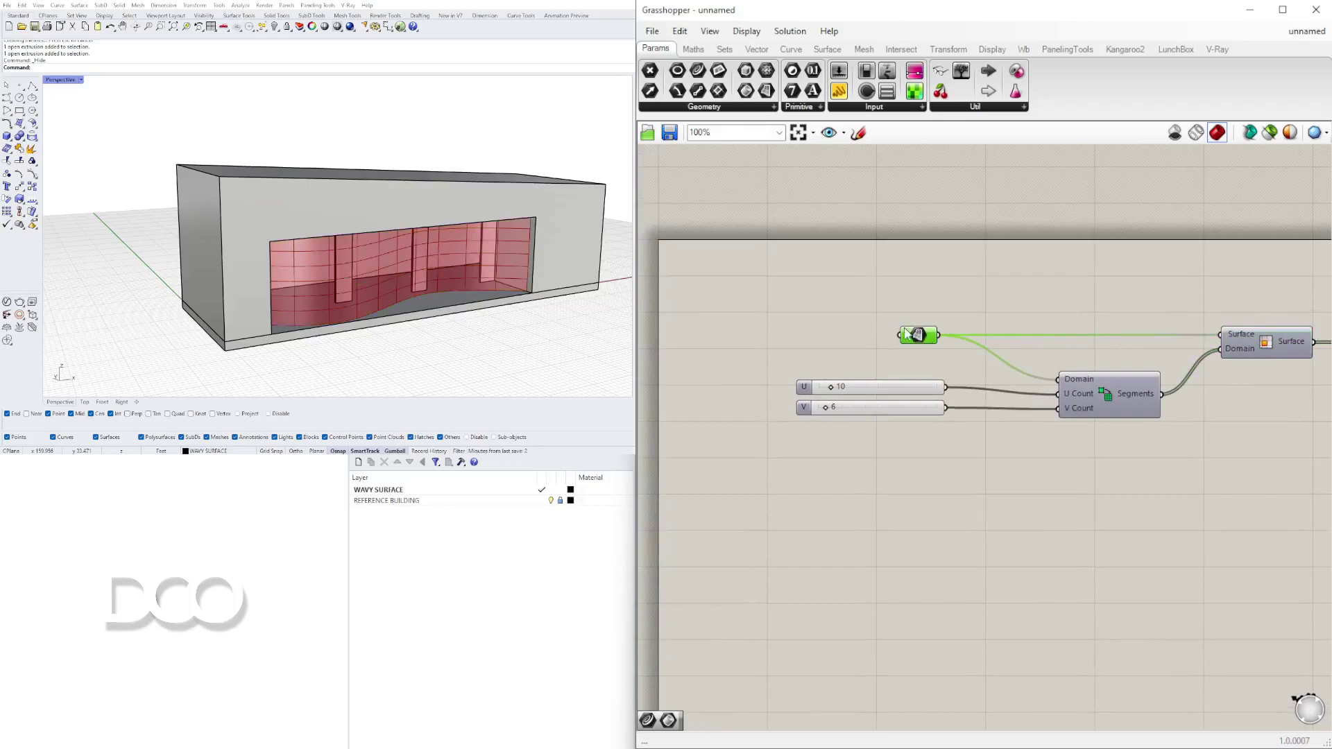
pyautogui.doubleClick(823, 334)
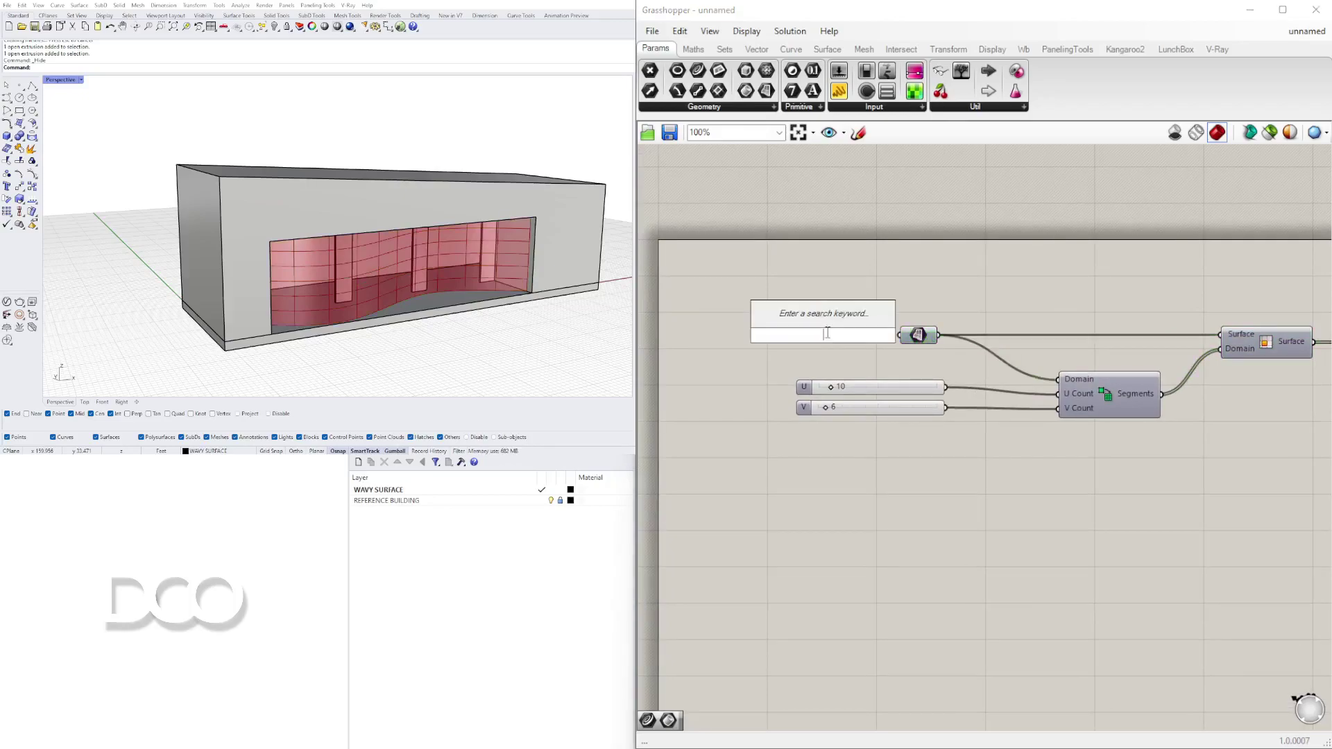
pyautogui.write('SURF')
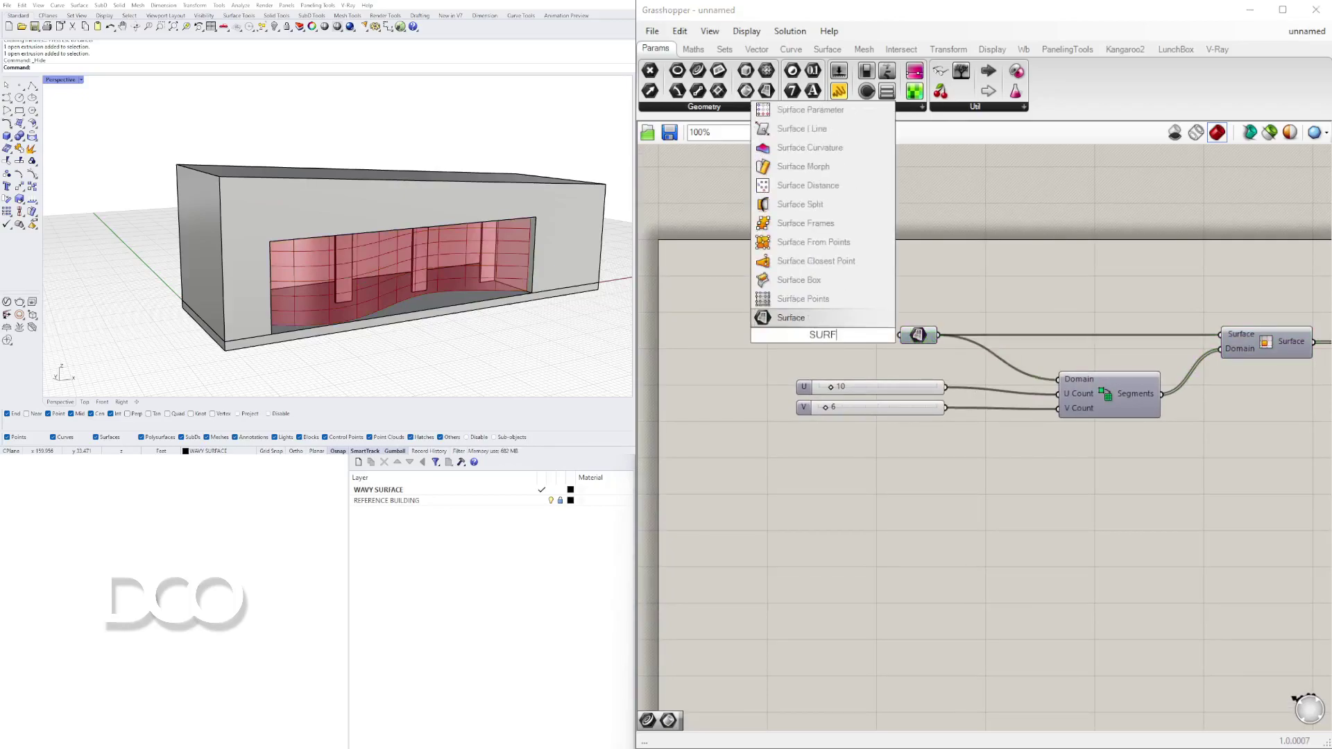
pyautogui.click(800, 316)
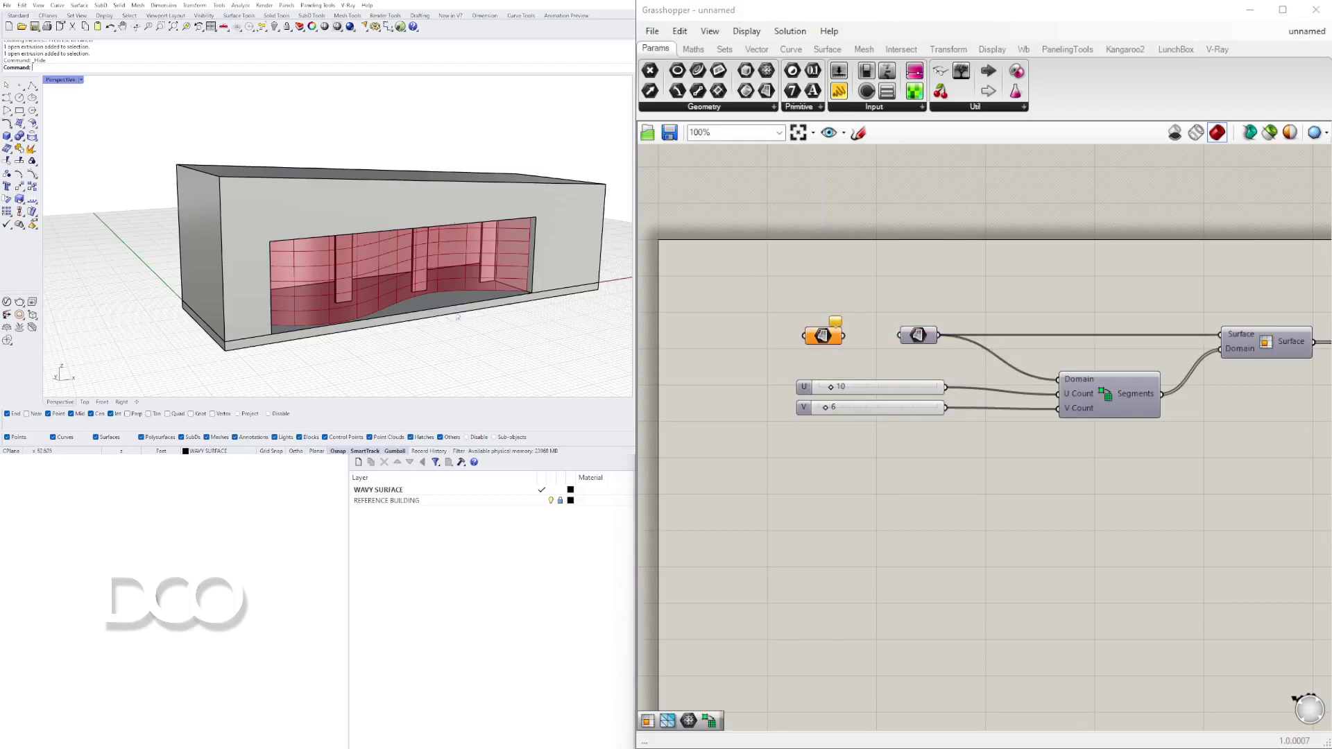
# Step: Show the hidden wavy surface in Rhino and set it as the new Surface parameter's referenced surface
pyautogui.write('Show')
pyautogui.press('Return')
pyautogui.click(399, 272)
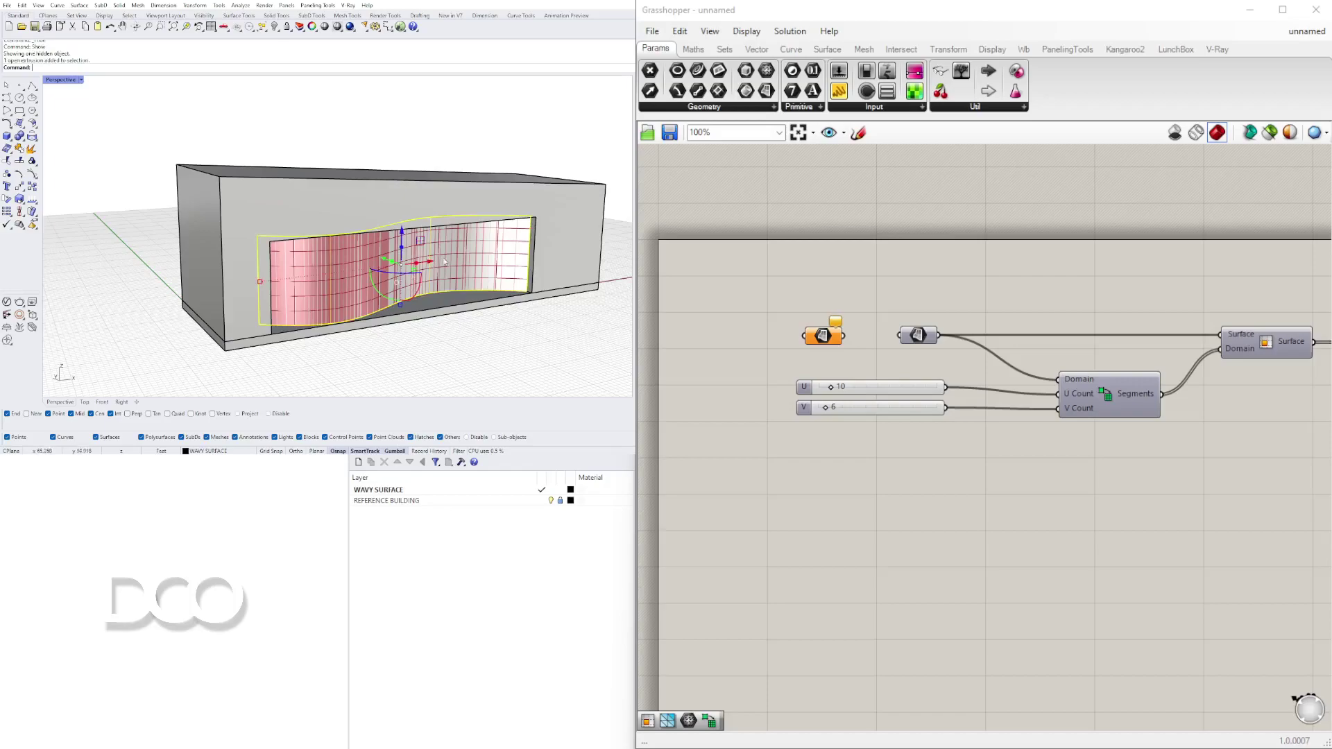
pyautogui.click(822, 337)
pyautogui.rightClick(822, 337)
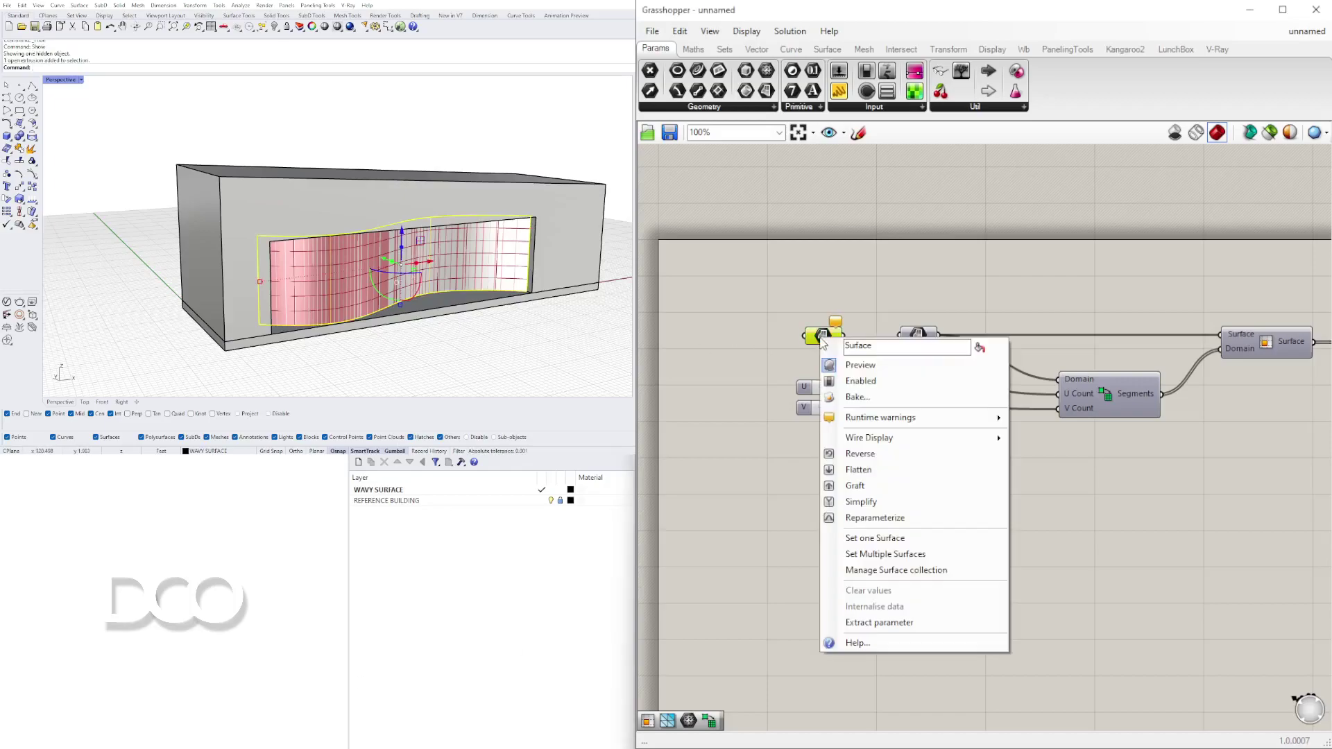
pyautogui.click(862, 539)
pyautogui.click(847, 323)
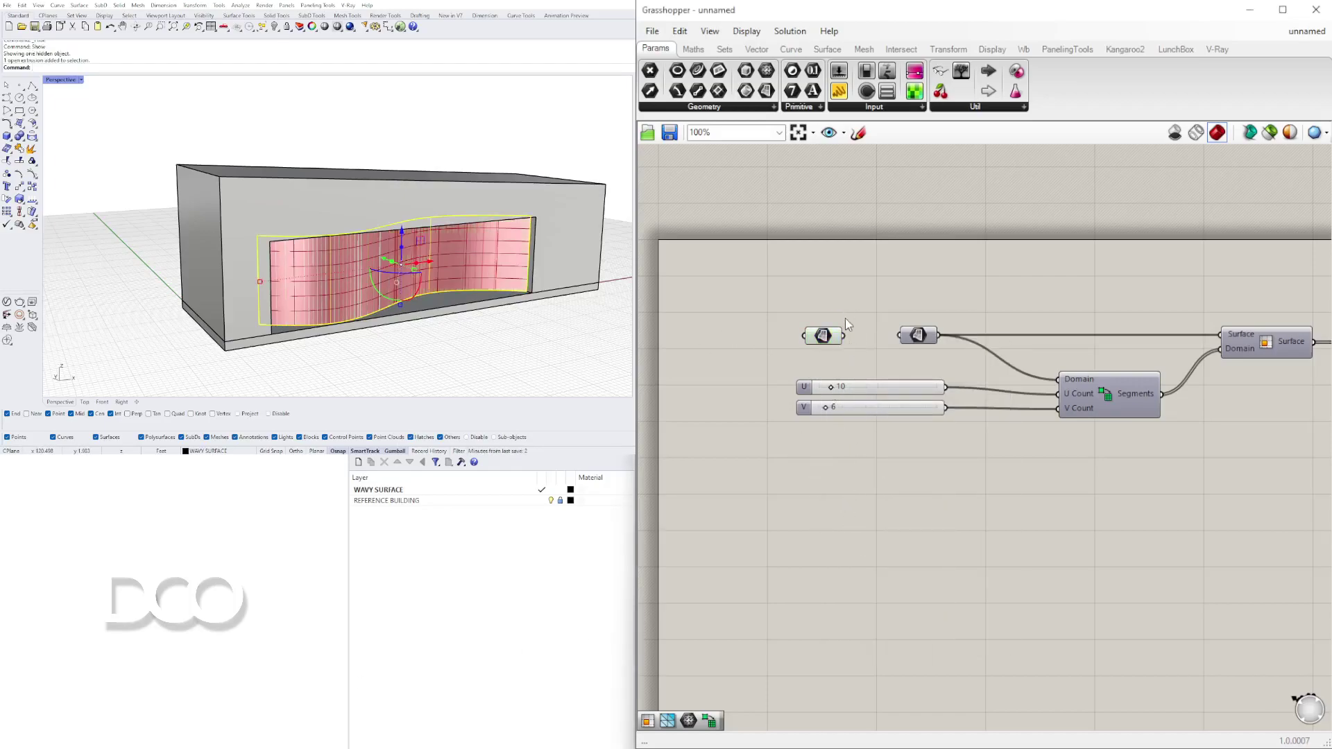
# Step: Connect the new Surface parameter to the existing one and tidy the spacing of the downstream components and Brep parameter
pyautogui.moveTo(843, 336); pyautogui.dragTo(973, 341)
pyautogui.click(992, 296)
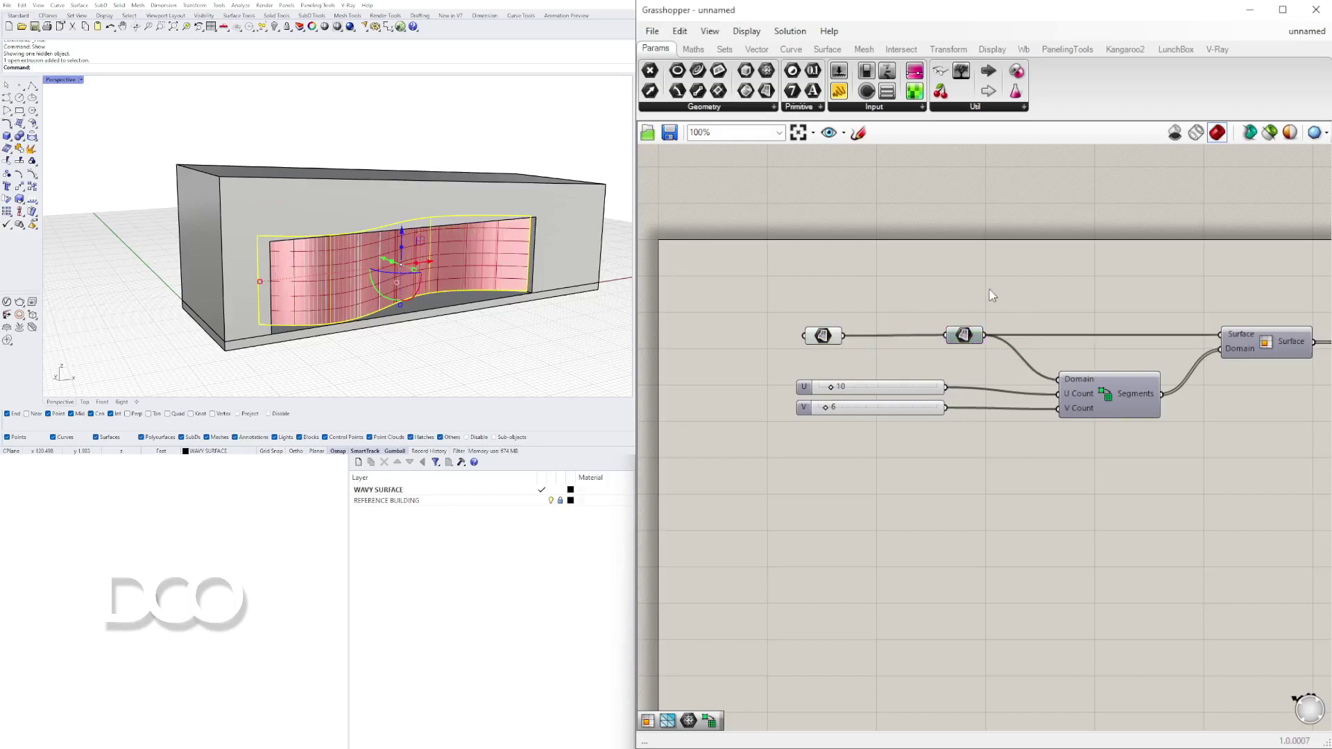
pyautogui.moveTo(1254, 345); pyautogui.dragTo(1245, 344)
pyautogui.moveTo(1244, 343); pyautogui.dragTo(1091, 340, button='right')
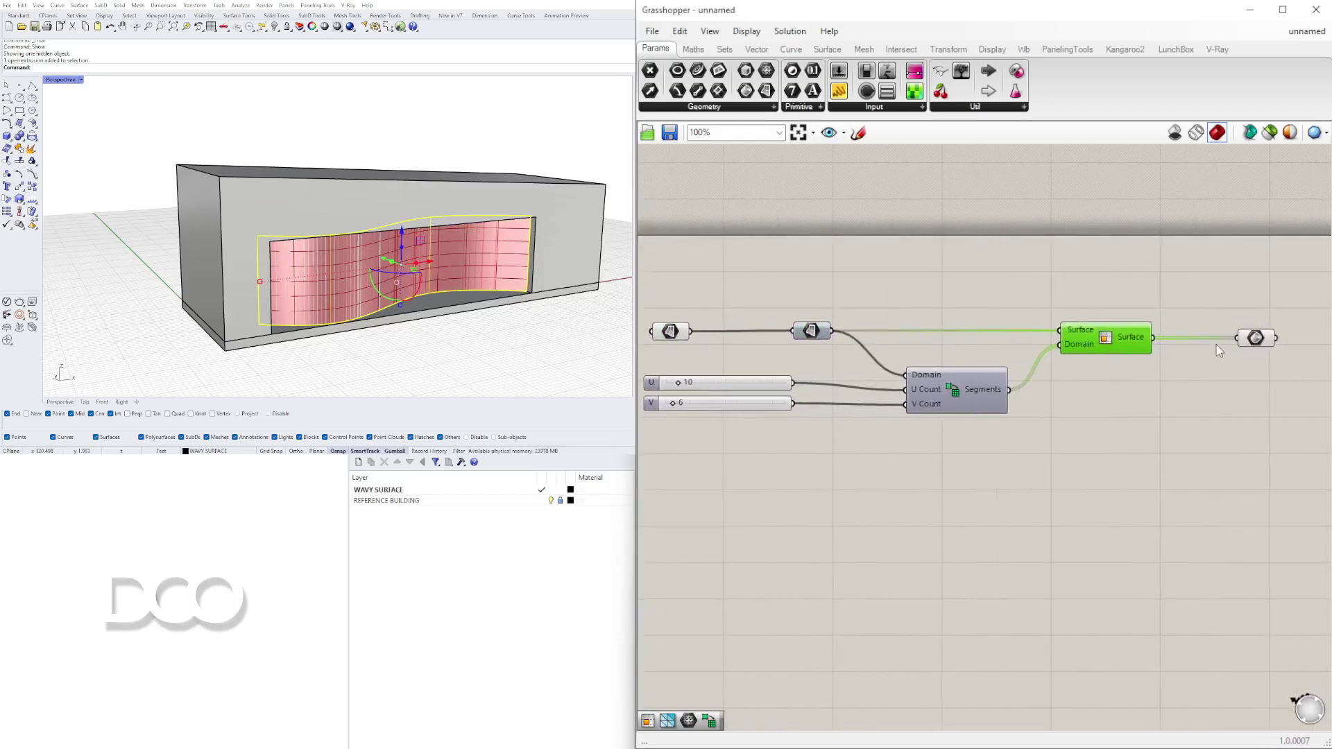
pyautogui.click(1256, 338)
pyautogui.scroll(-1, 1221, 344)
pyautogui.moveTo(786, 286); pyautogui.dragTo(742, 421)
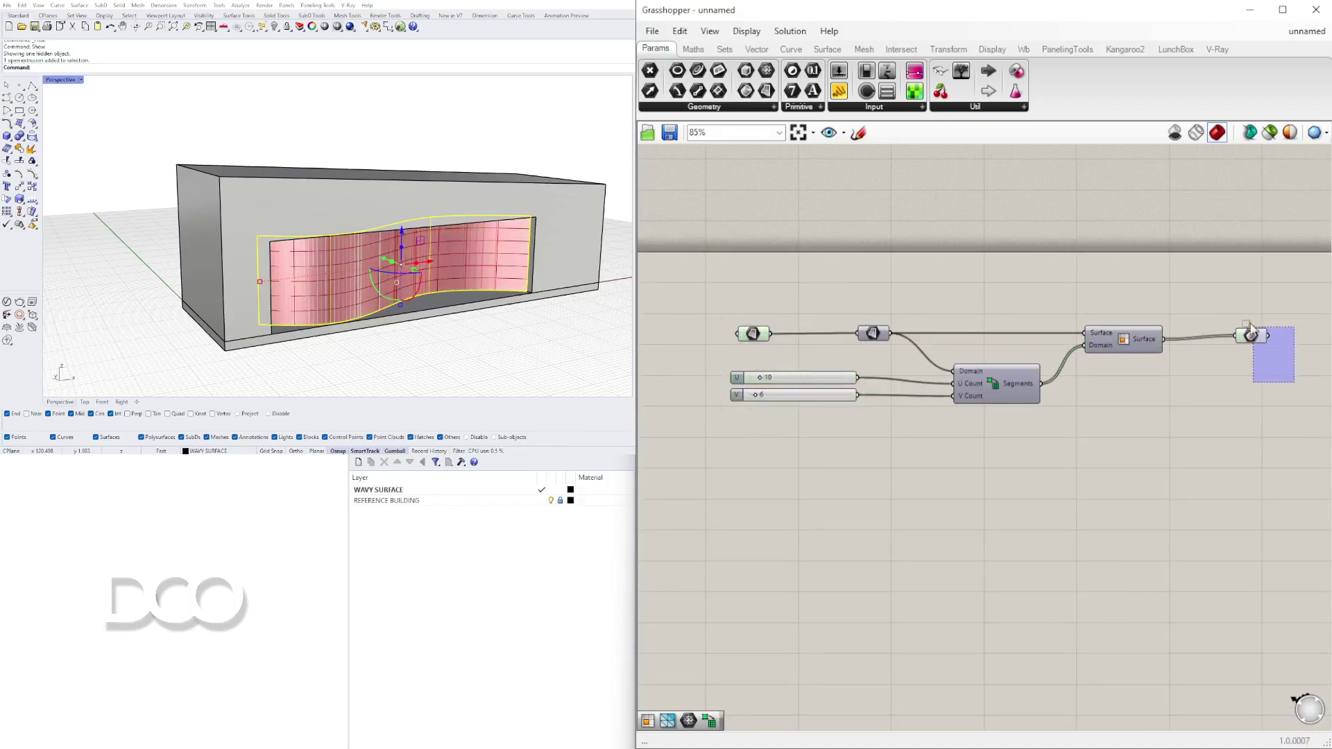
pyautogui.moveTo(1254, 343); pyautogui.dragTo(1244, 347)
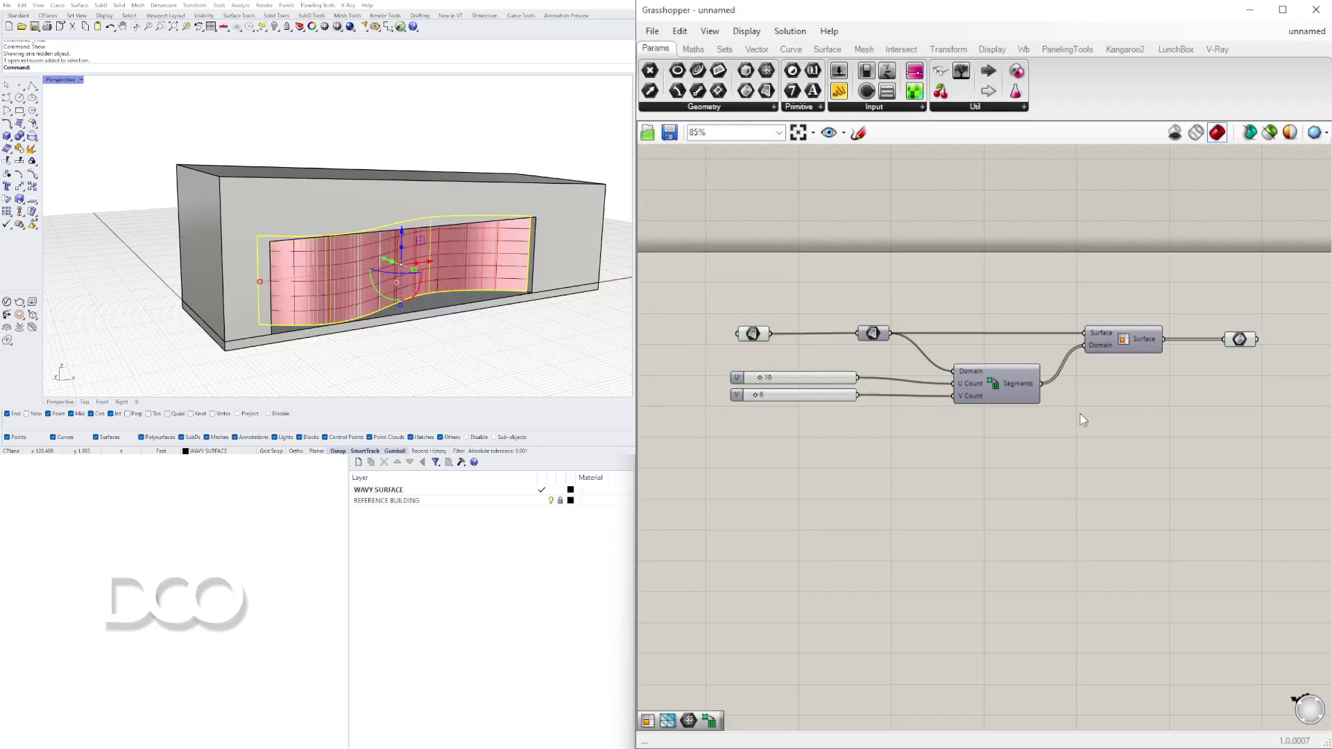
pyautogui.moveTo(1011, 400); pyautogui.dragTo(1012, 385)
pyautogui.click(1115, 341)
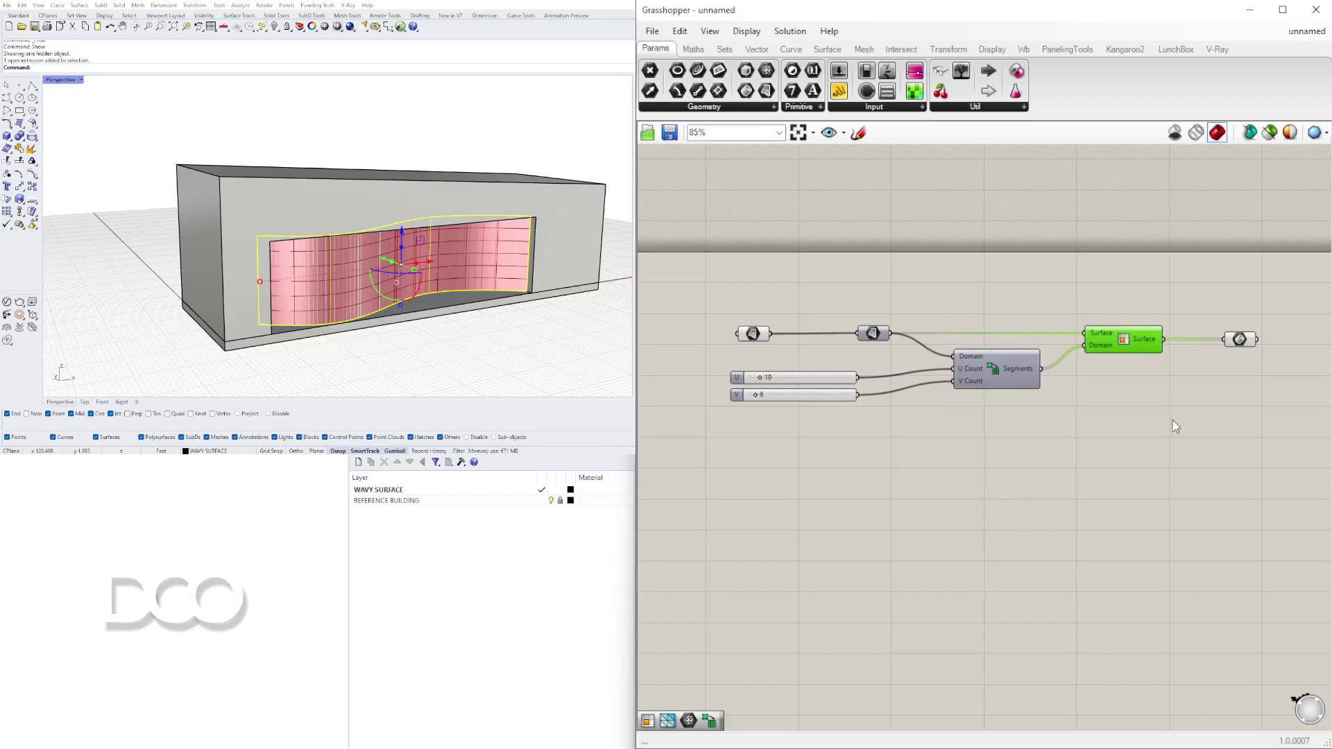
pyautogui.click(836, 295)
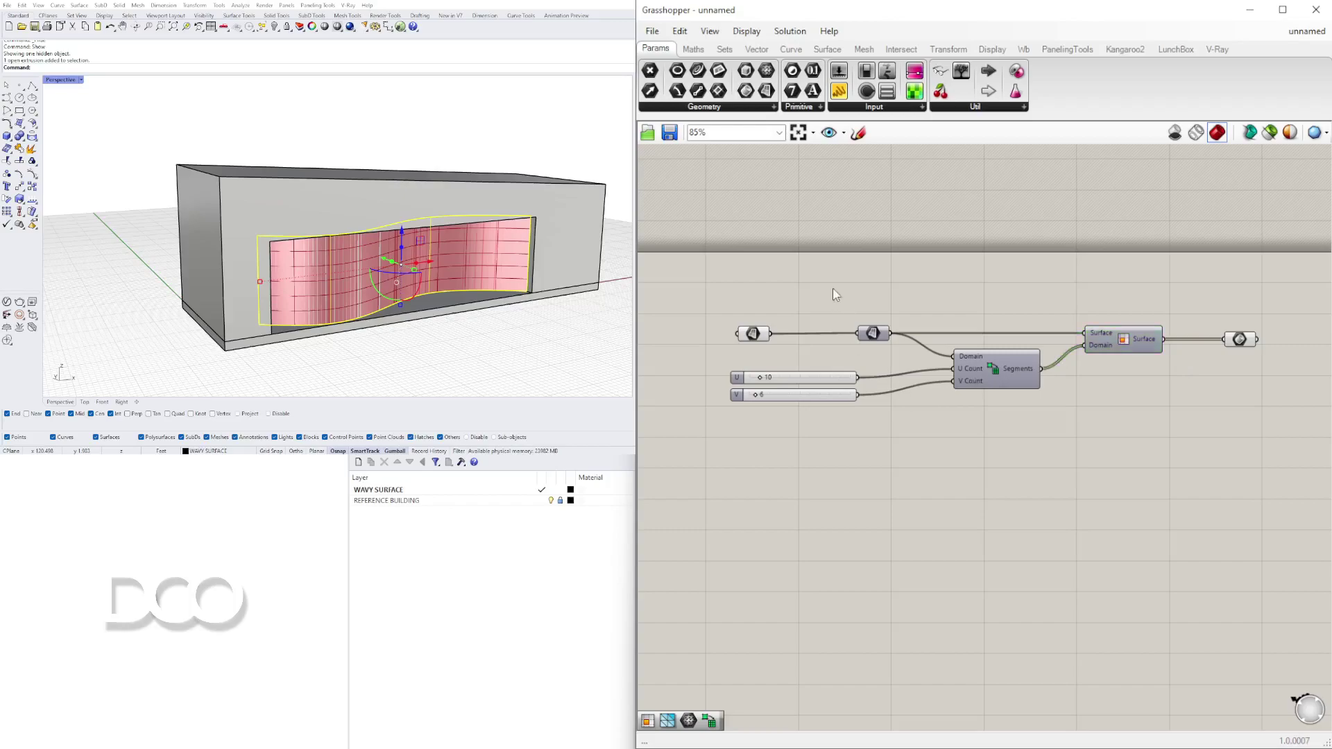
pyautogui.moveTo(1146, 443); pyautogui.dragTo(861, 316)
pyautogui.press('space')
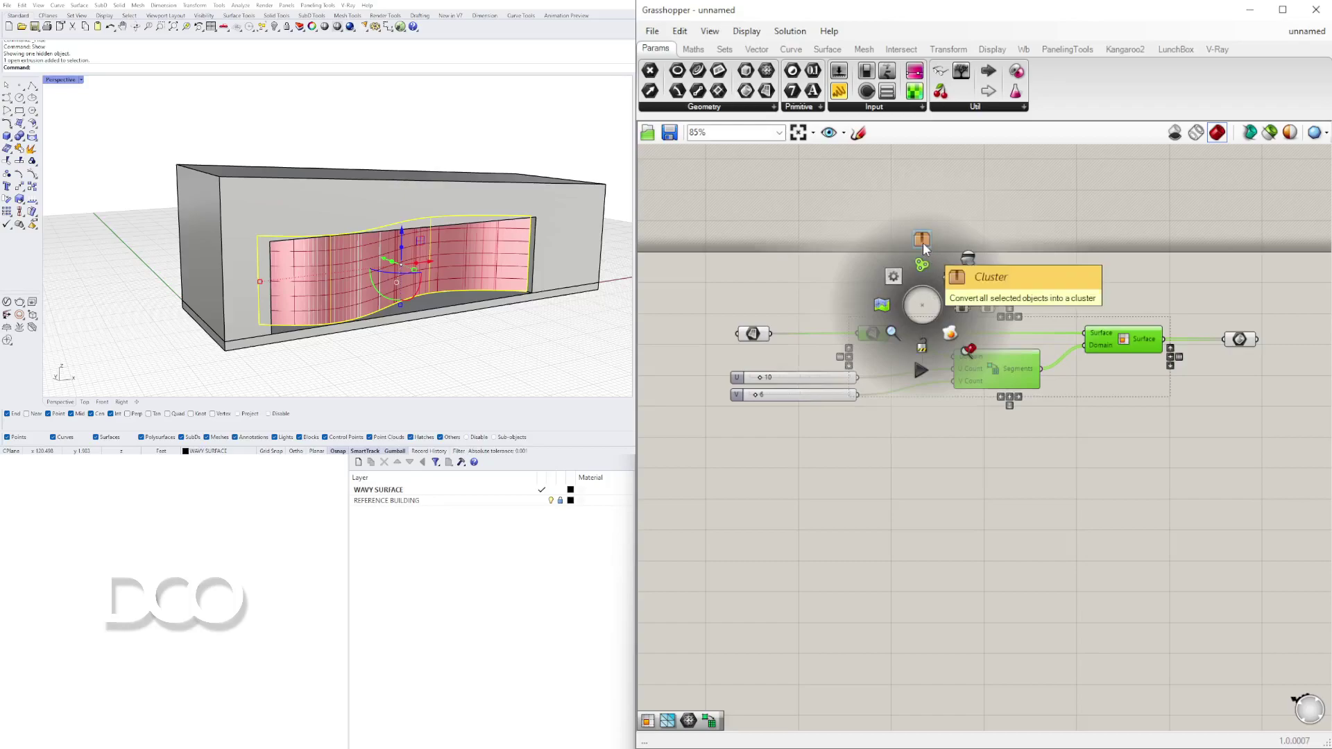
pyautogui.click(970, 478)
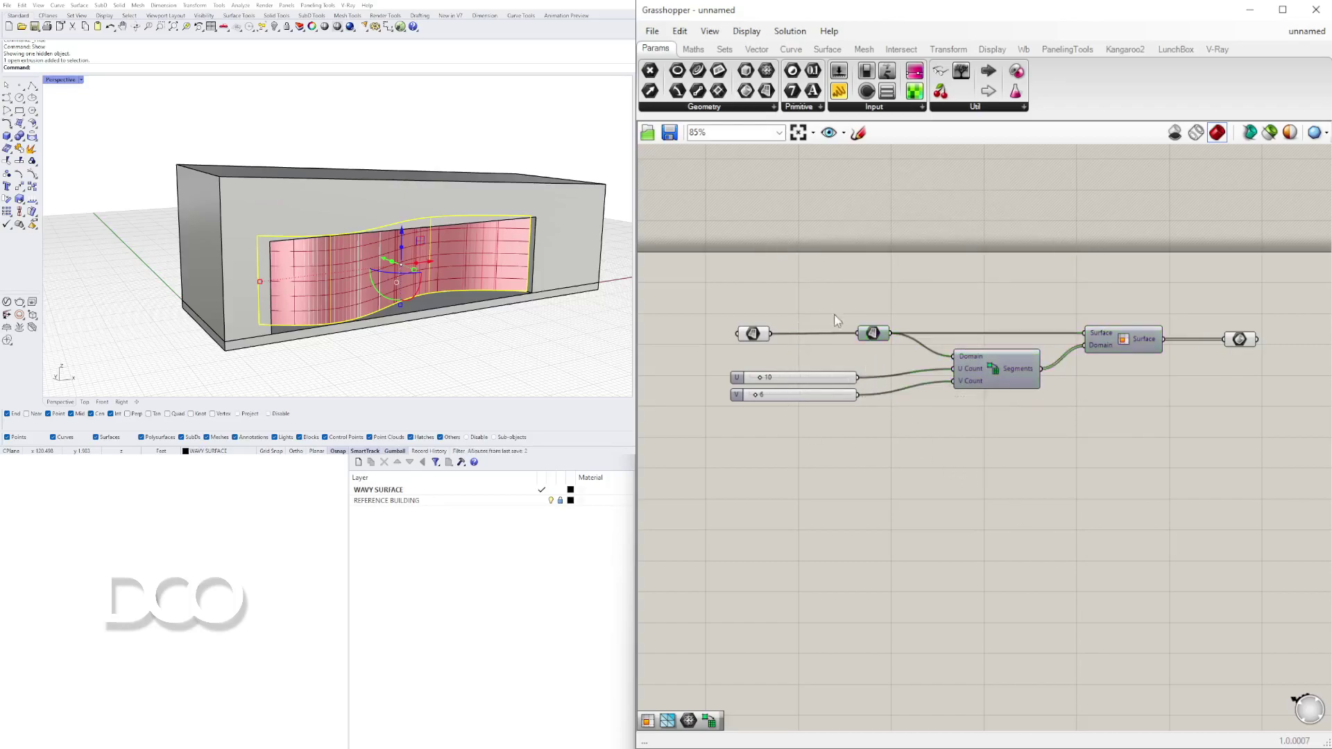
# Step: Duplicate the entire definition, sliders and parameters included, and place the copy below the original
pyautogui.scroll(-2, 1118, 368)
pyautogui.moveTo(1160, 378); pyautogui.dragTo(833, 254)
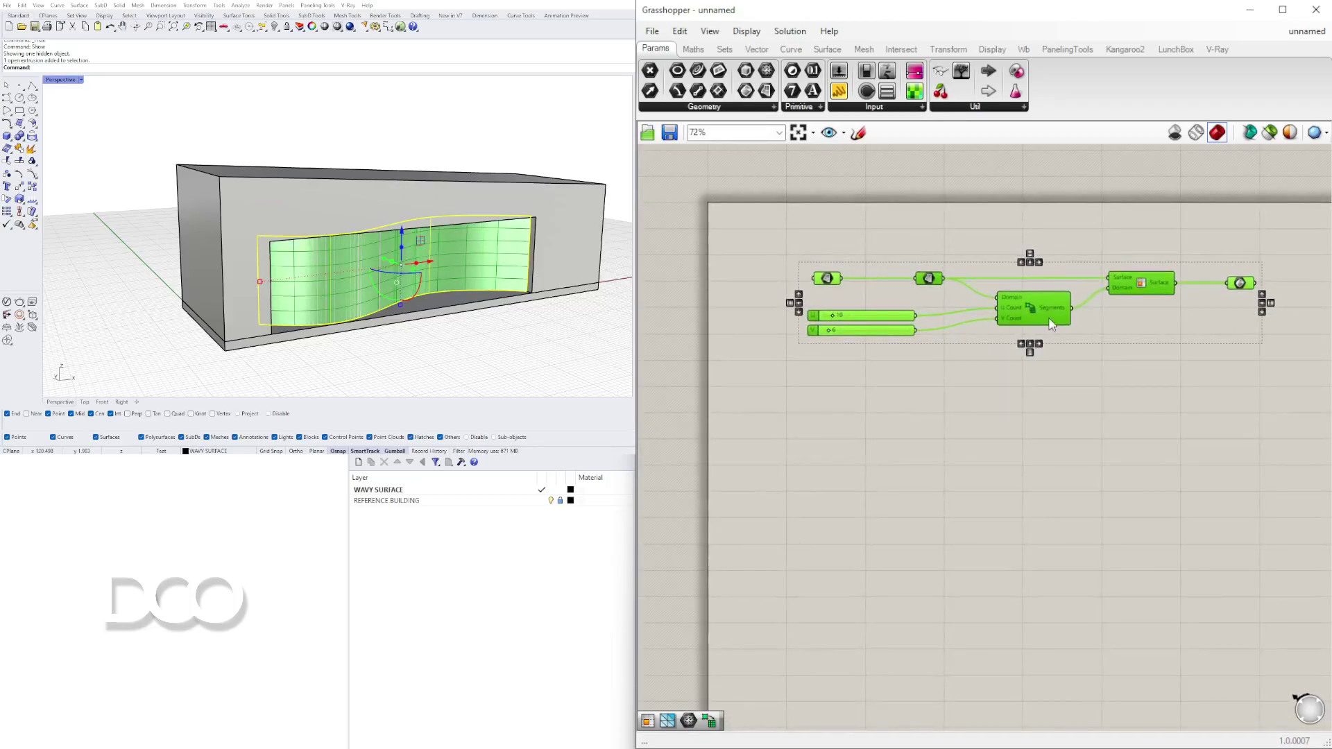
pyautogui.keyDown('alt'); pyautogui.moveTo(1051, 318); pyautogui.dragTo(1053, 451); pyautogui.keyUp('alt')
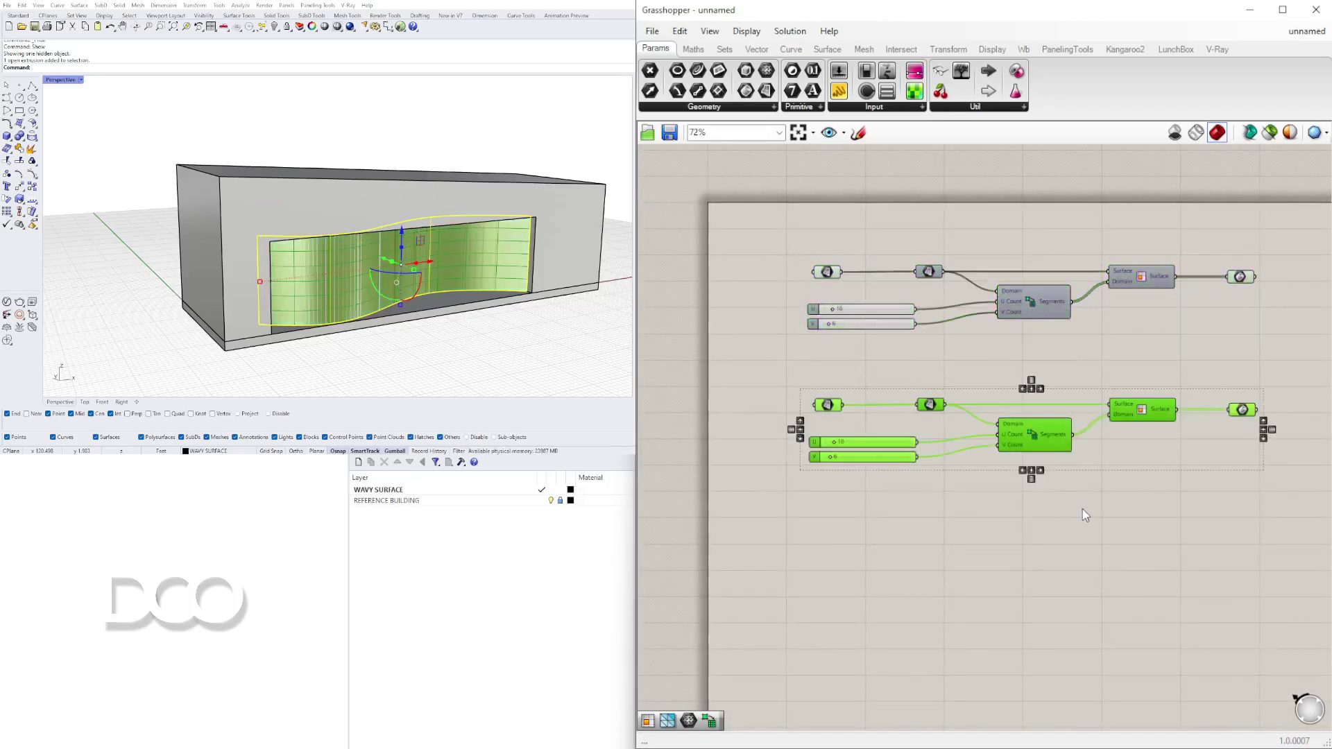
# Step: Convert the copied inner Surface parameter, Divide Domain² and Isotrim into a cluster, leaving the outer parameters and sliders outside
pyautogui.moveTo(1177, 472); pyautogui.dragTo(939, 376)
pyautogui.middleClick(989, 402)
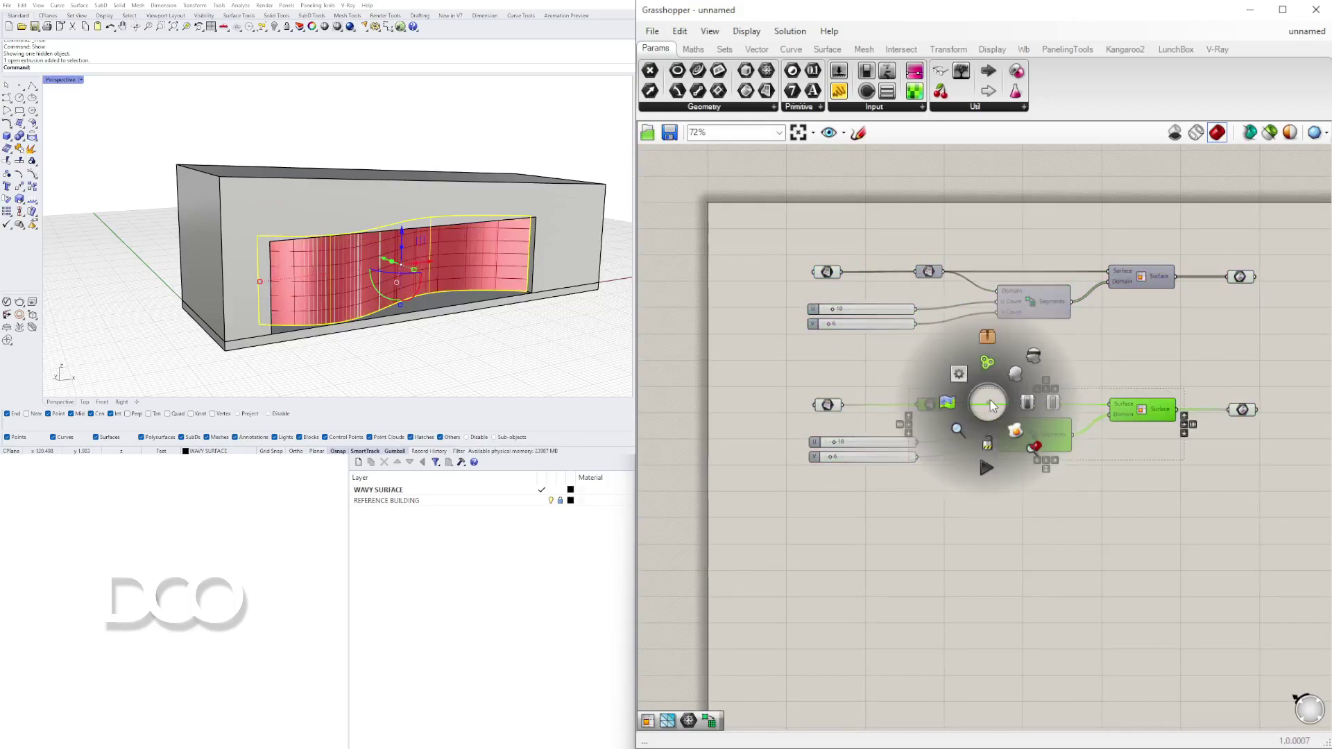
pyautogui.click(989, 336)
pyautogui.scroll(4, 1024, 431)
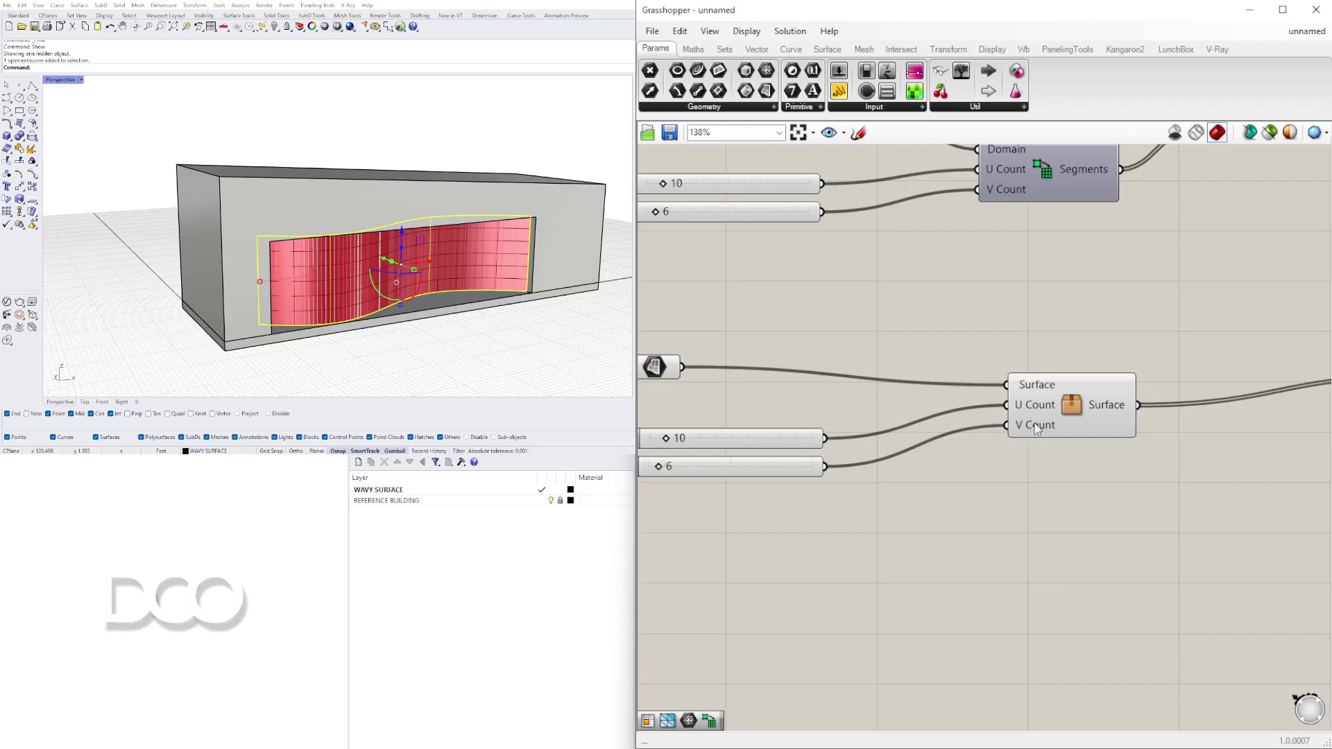
pyautogui.scroll(-2, 1036, 428)
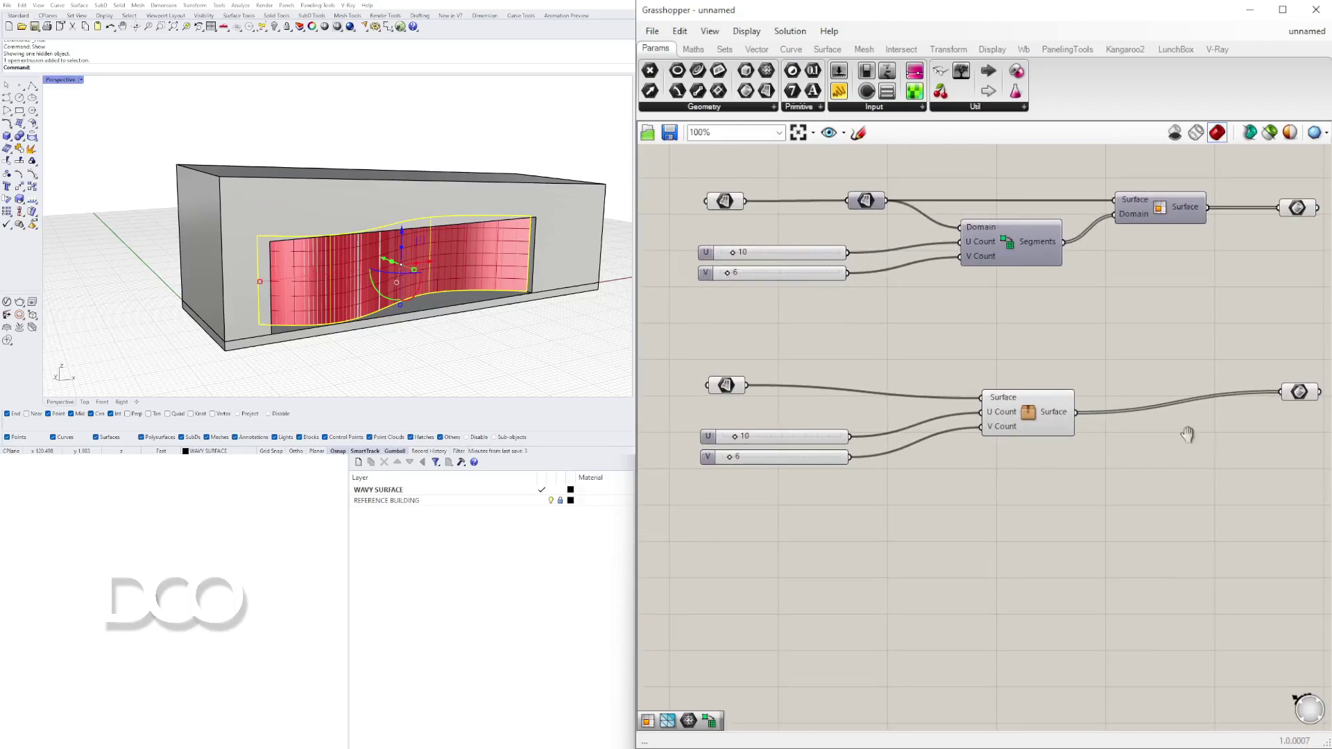
# Step: Move the copied Brep parameter, Surface parameter and U and V sliders close to the cluster
pyautogui.moveTo(1187, 434); pyautogui.dragTo(1136, 448, button='right')
pyautogui.moveTo(1242, 407); pyautogui.dragTo(1077, 427)
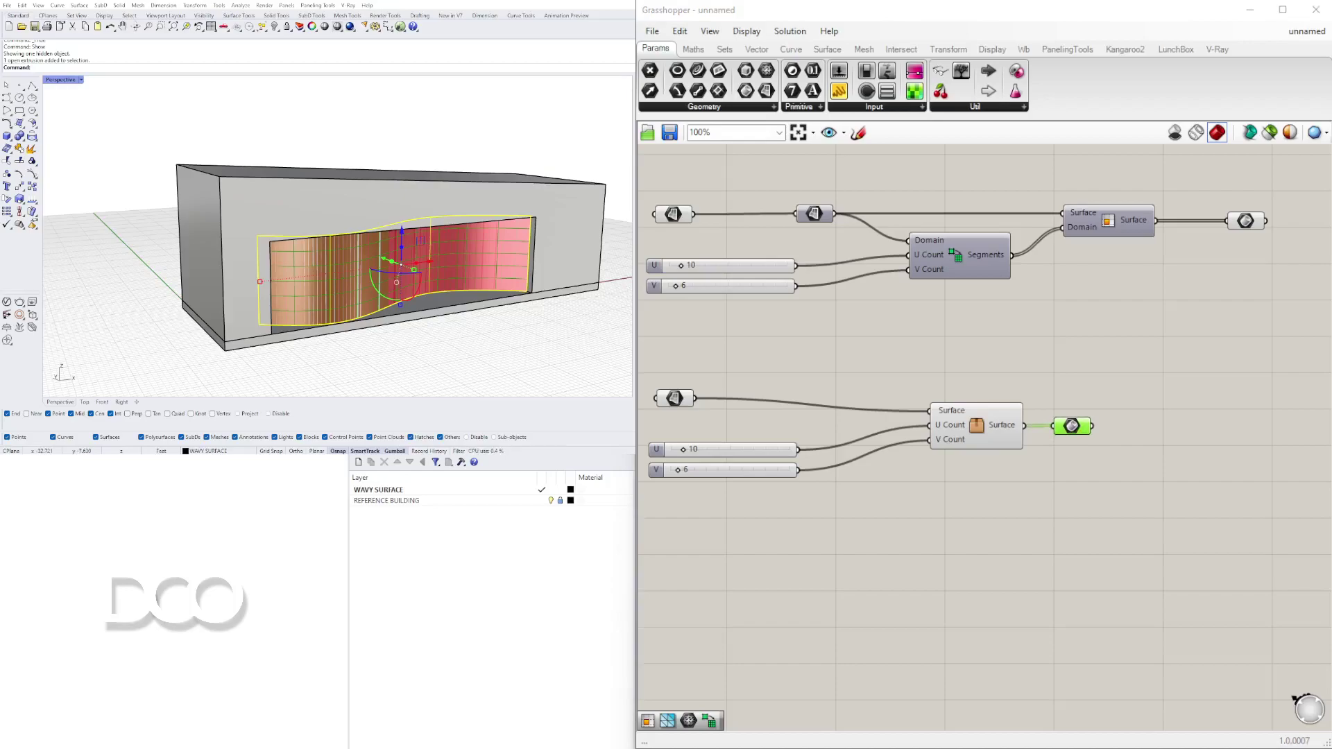
pyautogui.moveTo(866, 379); pyautogui.dragTo(974, 377, button='right')
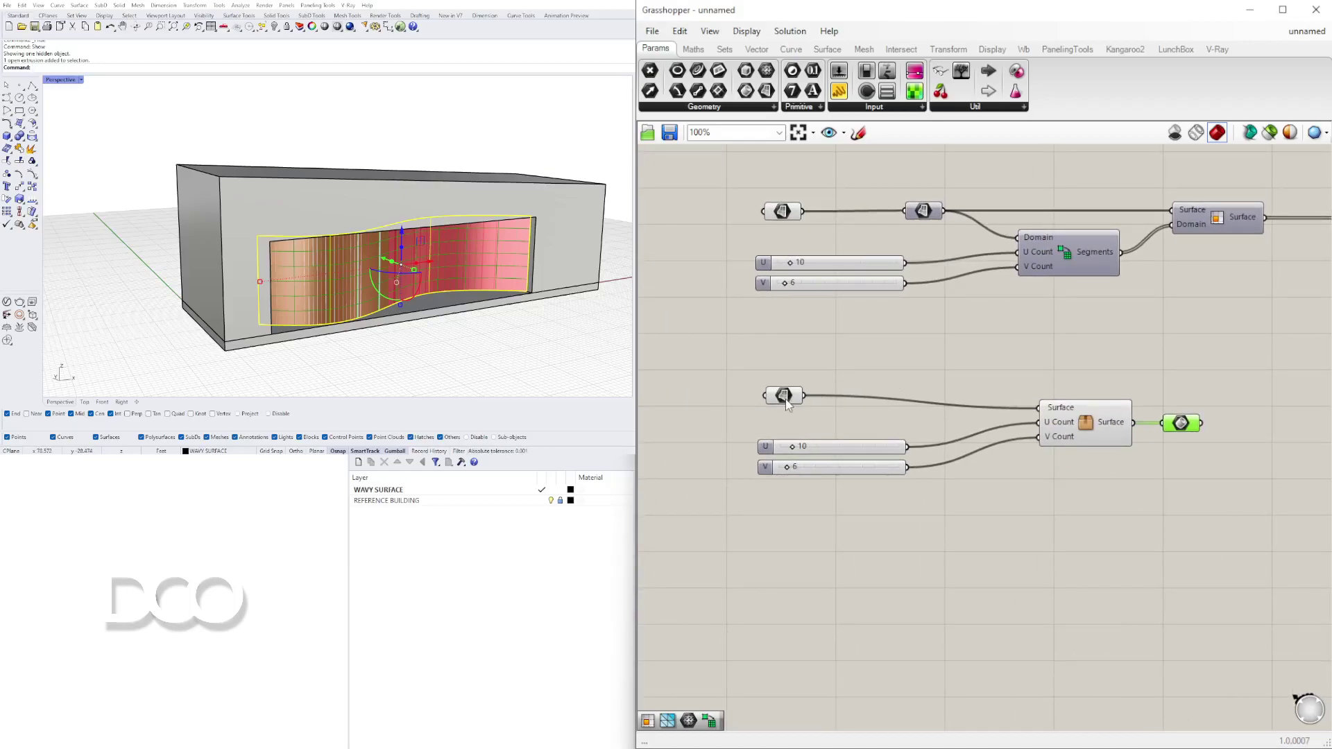
pyautogui.moveTo(786, 401); pyautogui.dragTo(985, 406)
pyautogui.moveTo(930, 549); pyautogui.dragTo(848, 417)
pyautogui.click(960, 504)
pyautogui.scroll(2, 1187, 427)
pyautogui.click(1178, 423)
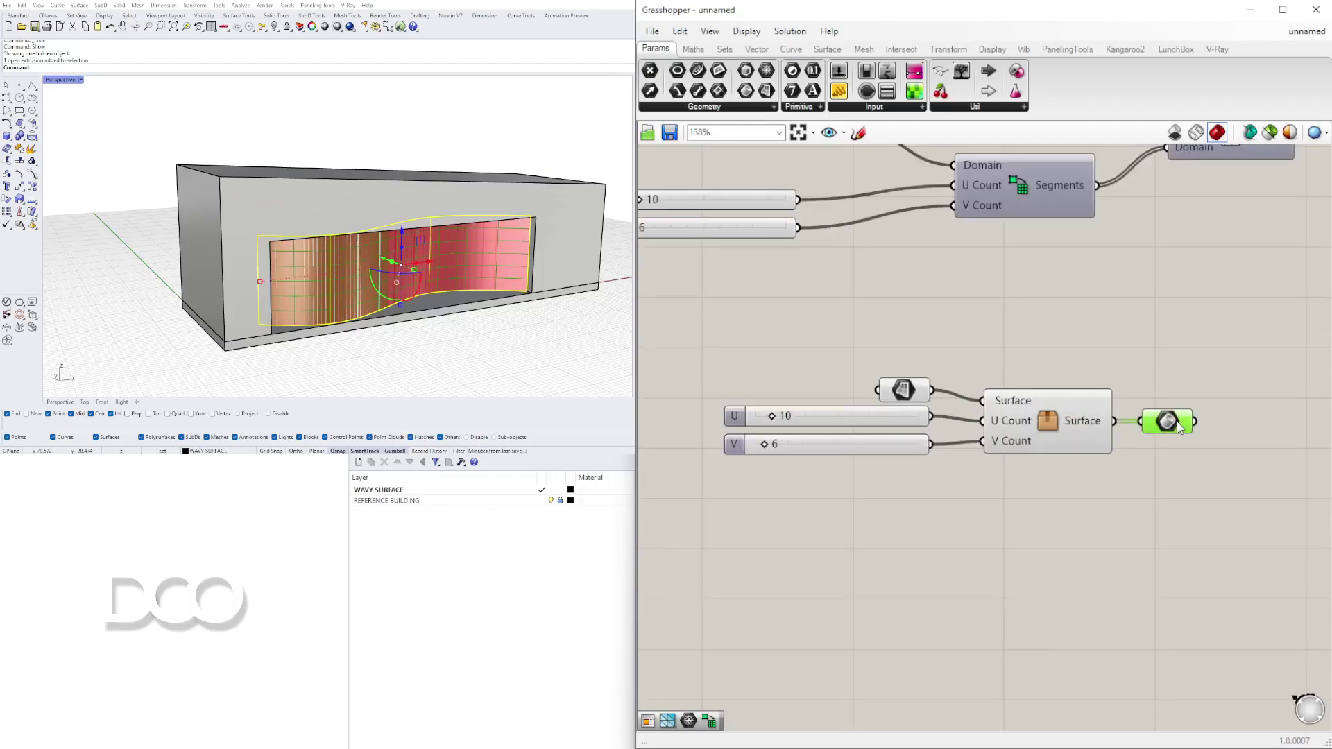
pyautogui.click(1187, 458)
# Step: Set the cluster's U slider to 11 and its V slider to 8
pyautogui.scroll(3, 771, 415)
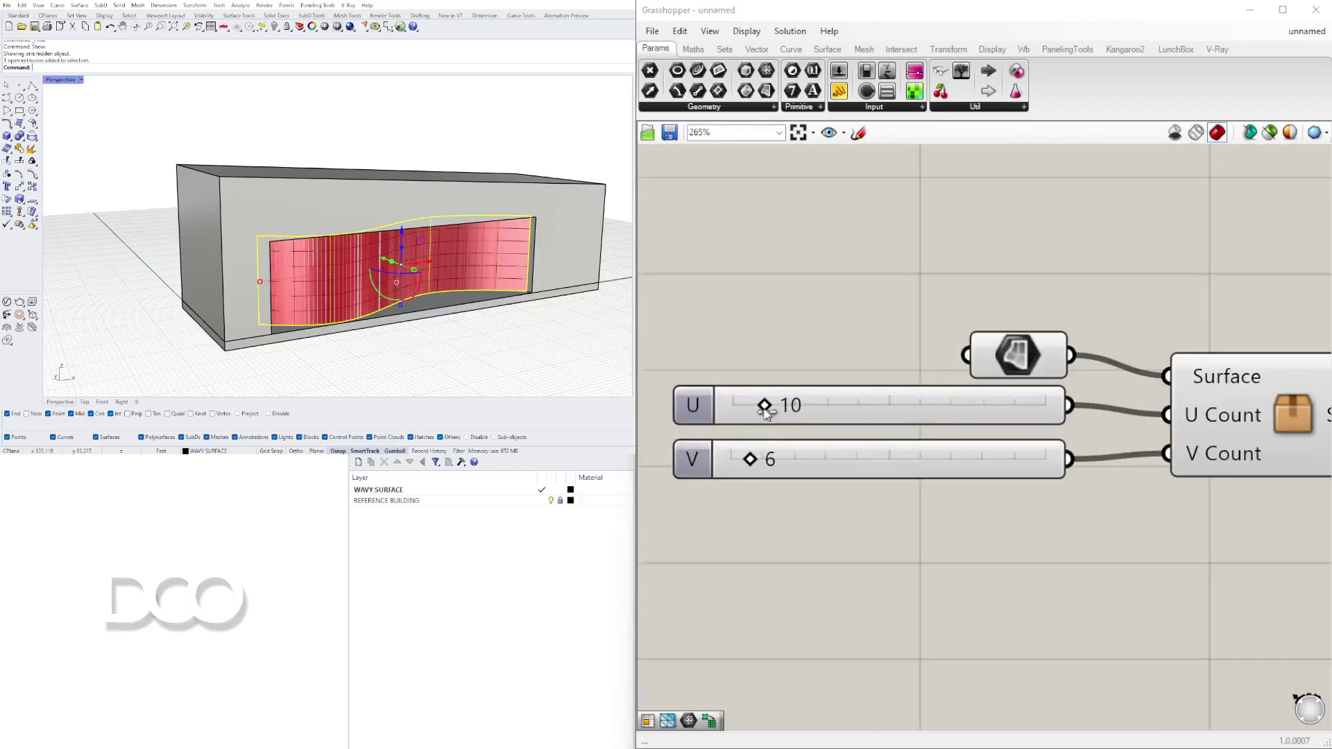
pyautogui.moveTo(765, 409); pyautogui.dragTo(767, 406)
pyautogui.moveTo(750, 459); pyautogui.dragTo(756, 460)
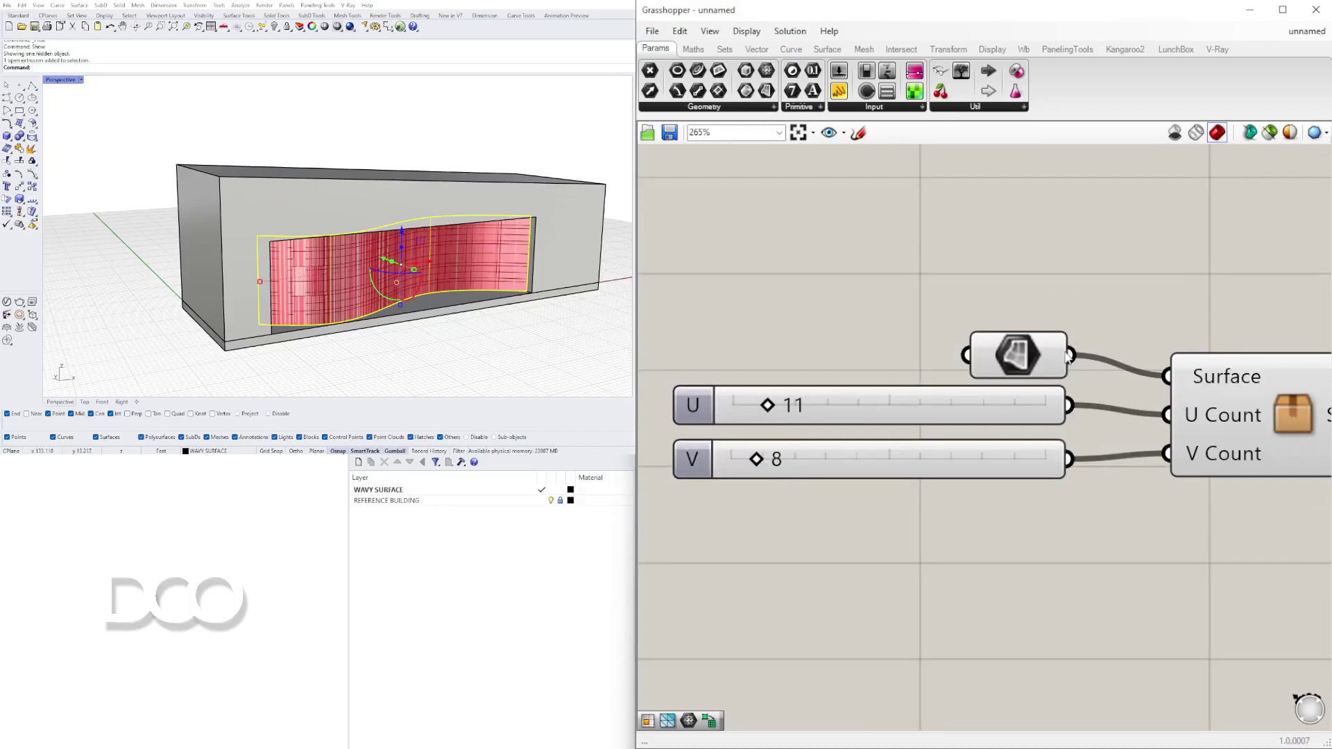
# Step: Turn off the preview of the cluster's input Surface parameter and hide the wavy surface in Rhino
pyautogui.click(1017, 358)
pyautogui.rightClick(1015, 357)
pyautogui.click(1039, 386)
pyautogui.click(429, 294)
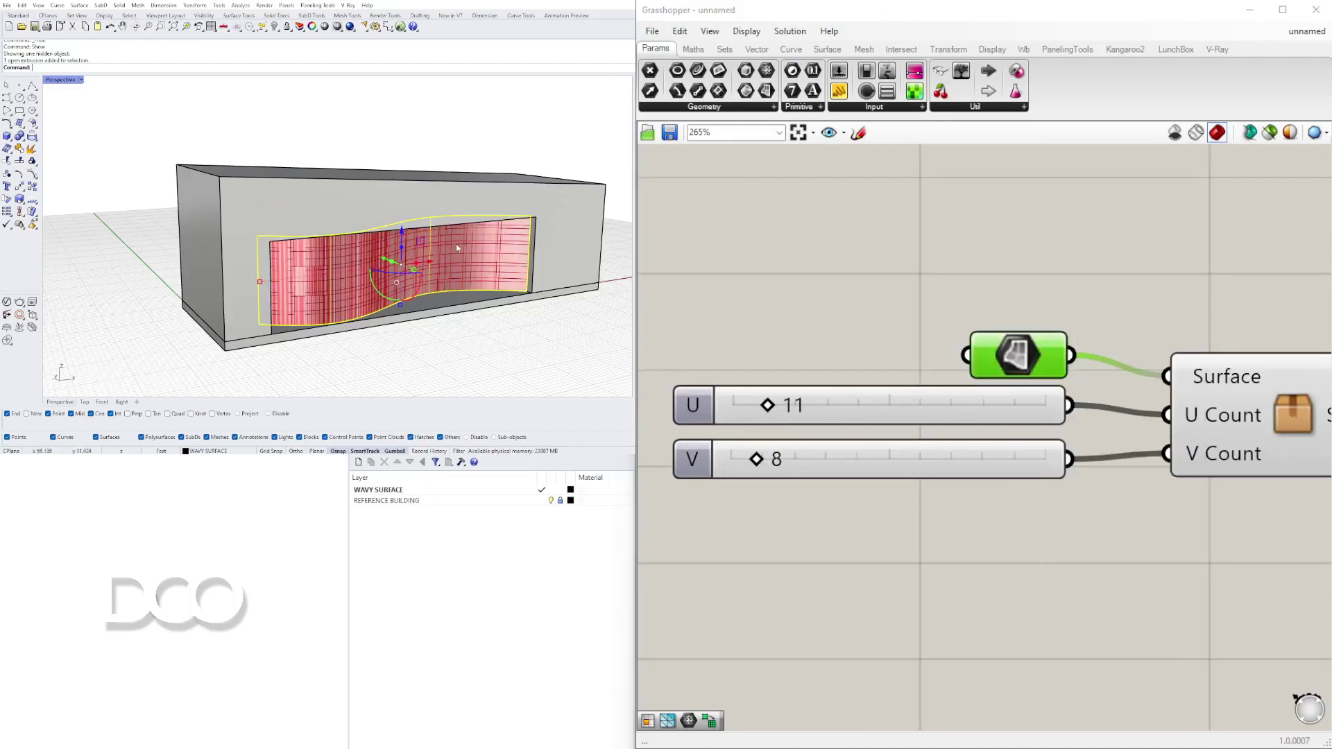
pyautogui.hotkey('ctrl', 'h')
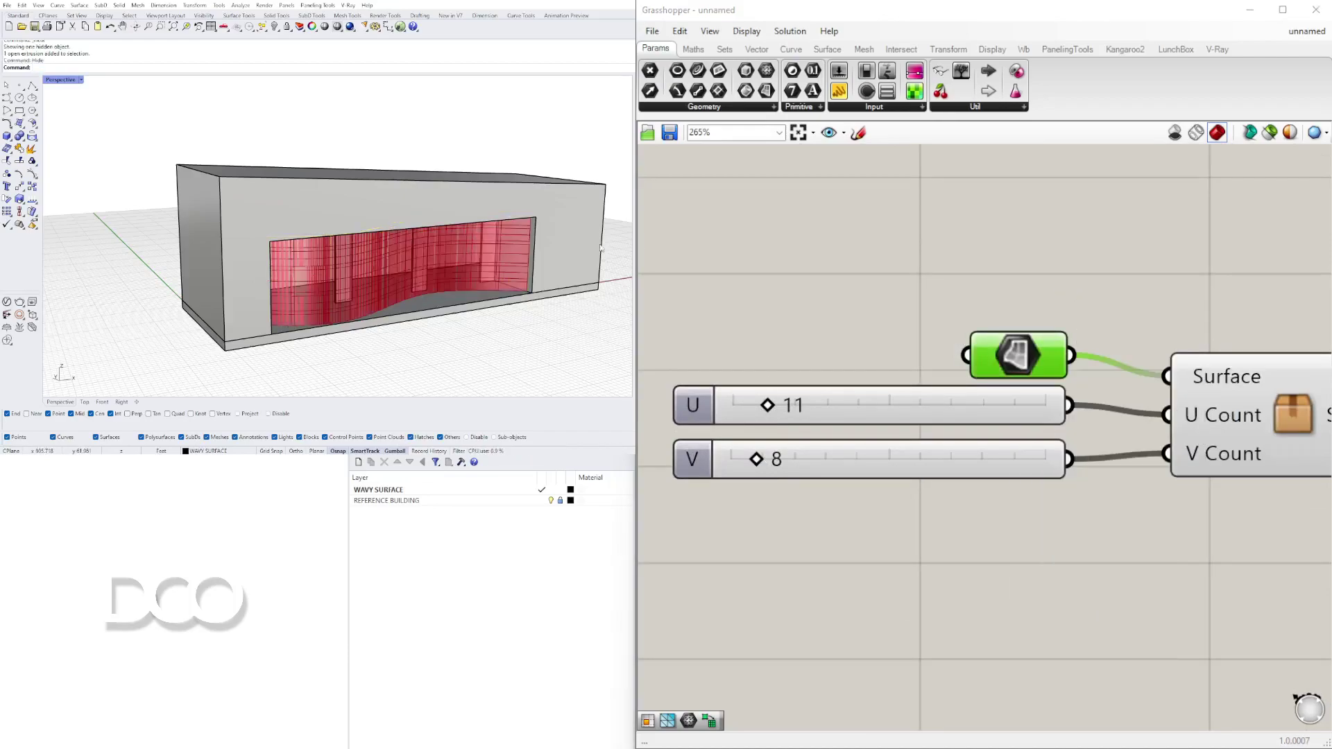
# Step: Move the original definition's Brep parameter closer to Isotrim and turn off its preview
pyautogui.scroll(-7, 993, 258)
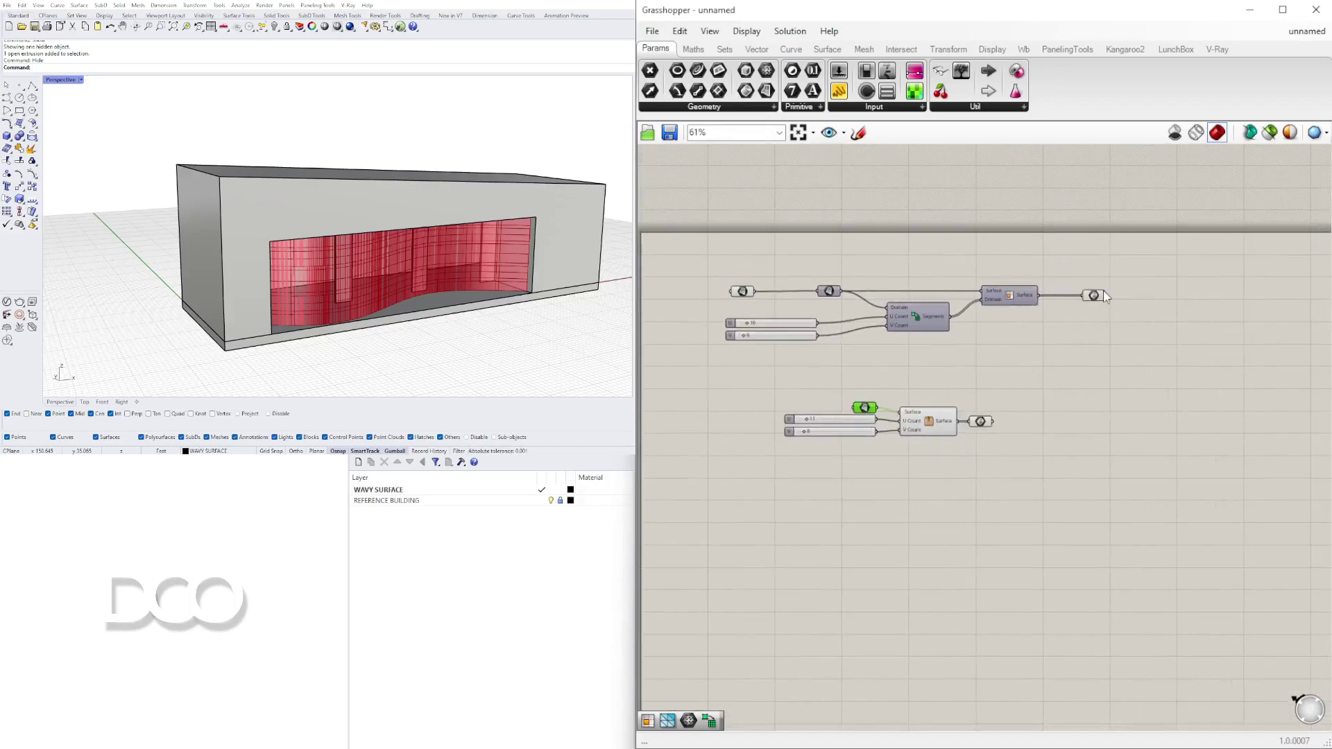
pyautogui.moveTo(1105, 297); pyautogui.dragTo(1071, 298)
pyautogui.rightClick(1072, 297)
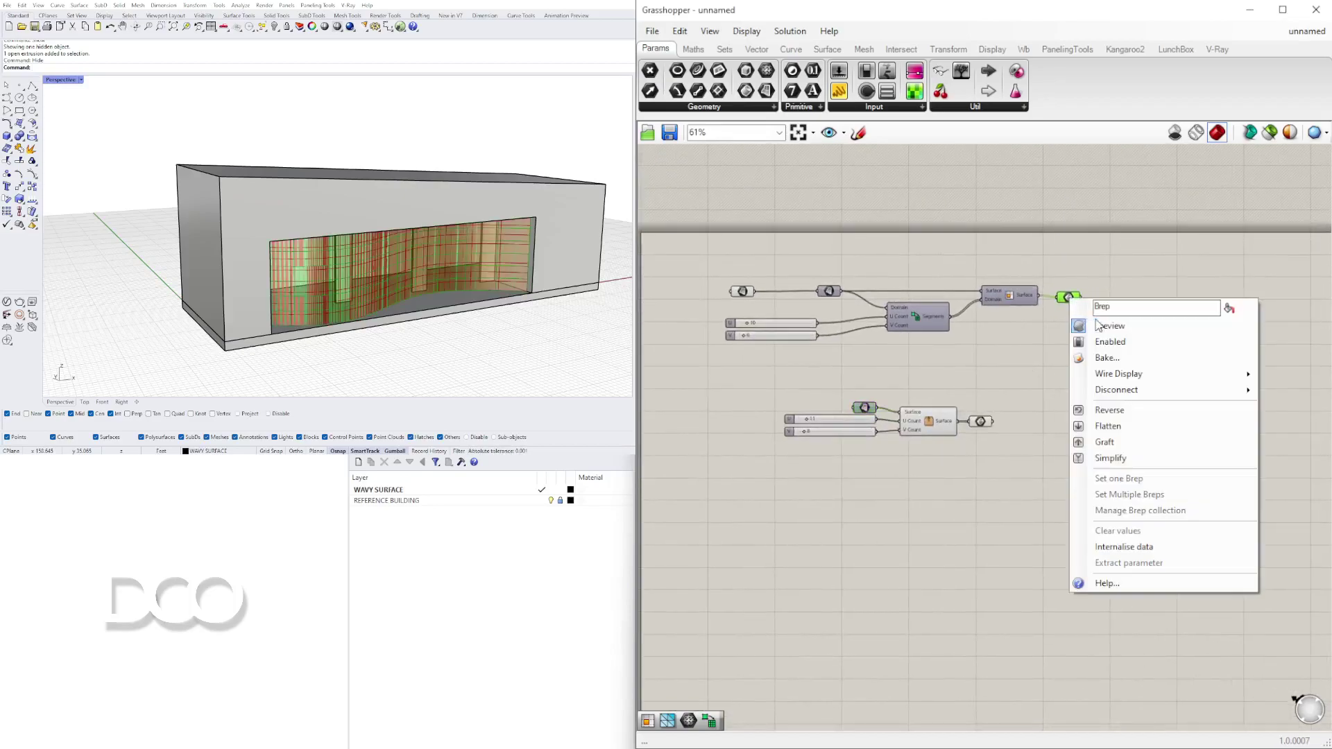
pyautogui.click(1104, 325)
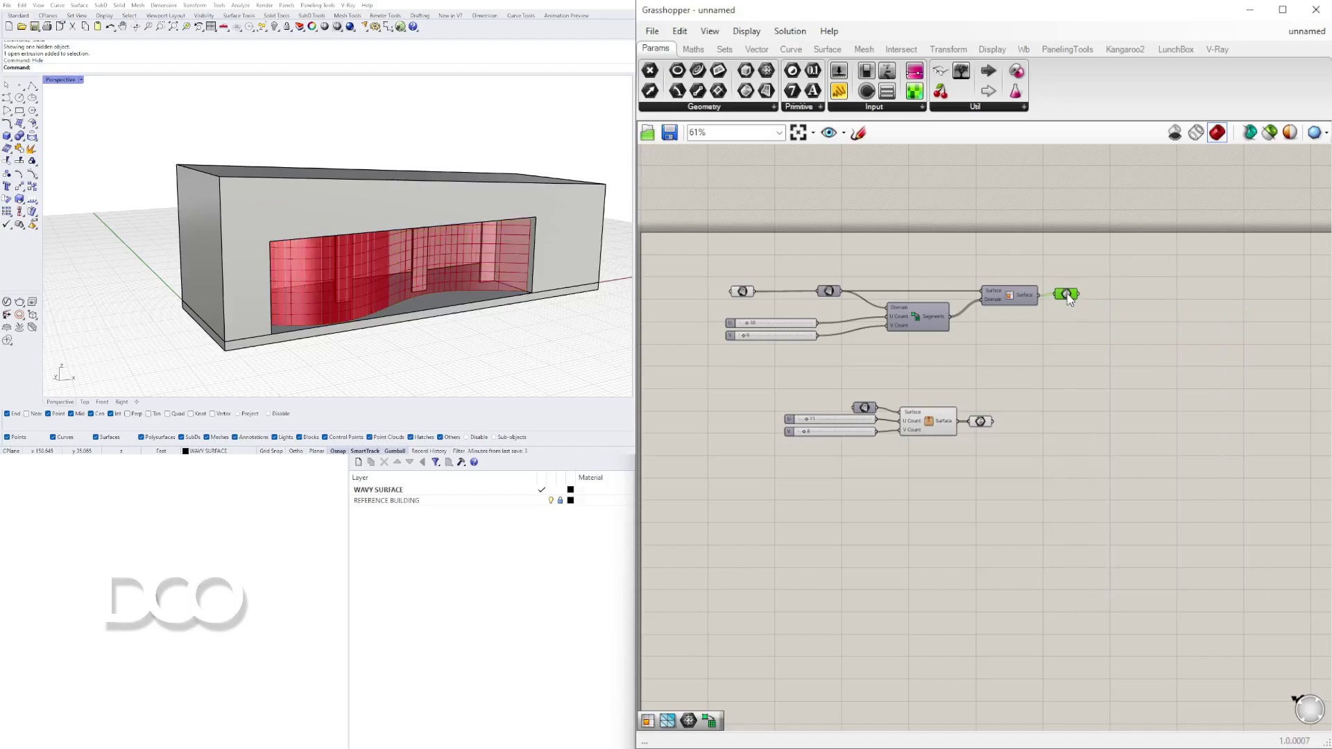
# Step: Turn off the preview of the surface-division cluster
pyautogui.scroll(3, 932, 431)
pyautogui.click(932, 426)
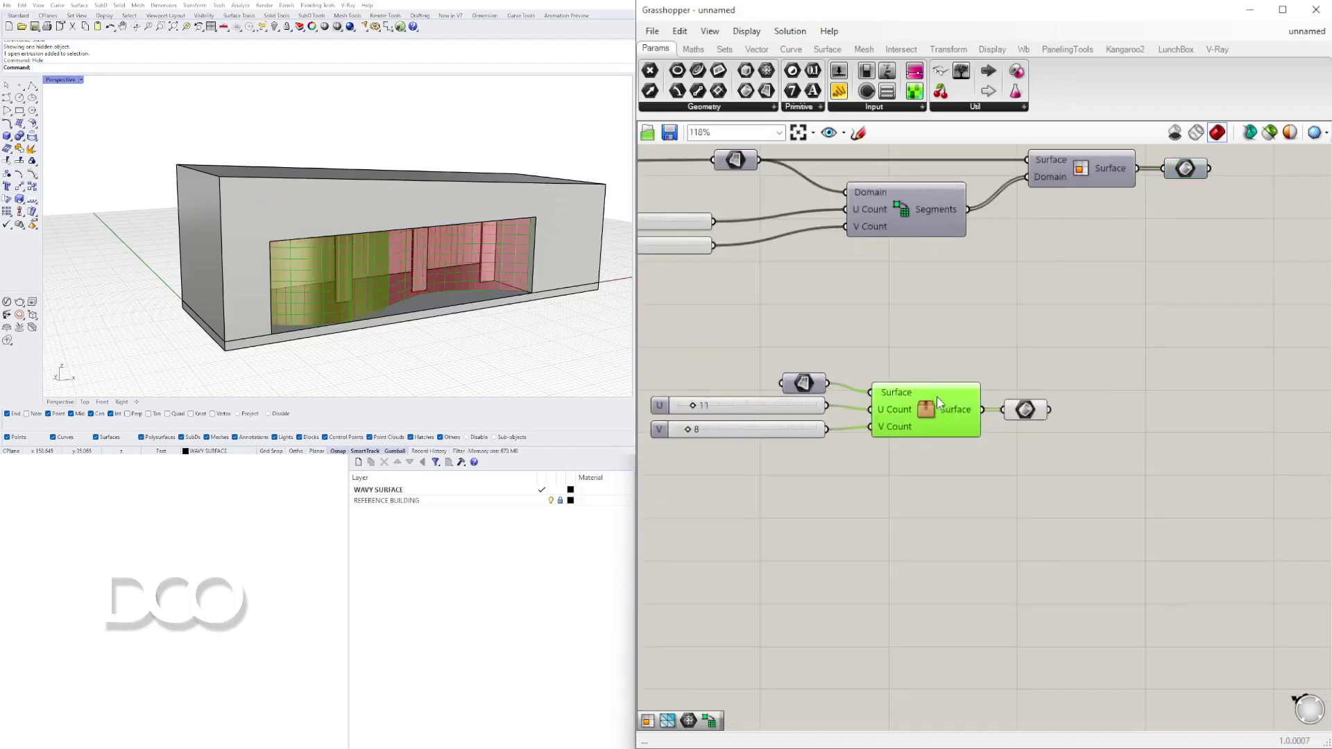
pyautogui.rightClick(933, 394)
pyautogui.click(975, 431)
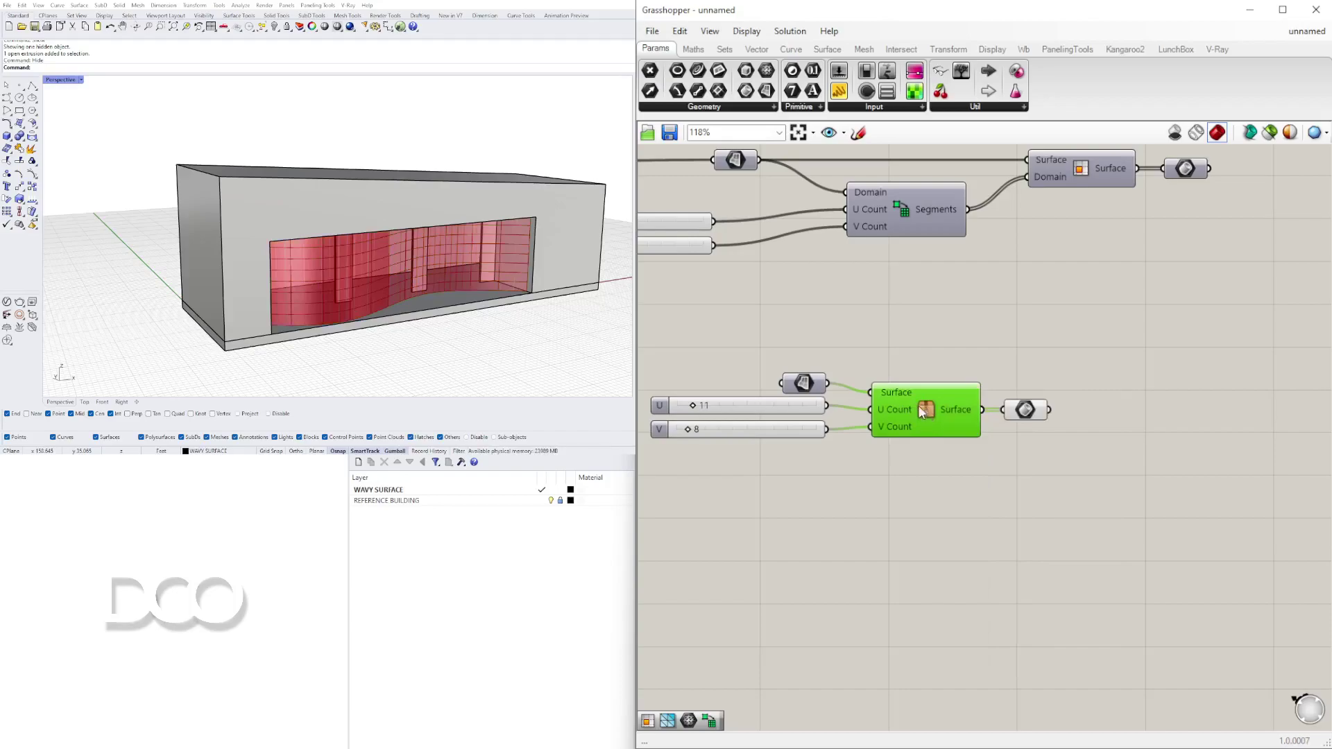
pyautogui.moveTo(922, 411)
pyautogui.click(971, 323)
# Step: Move the output Brep parameter and the cluster slightly to the right to space out the wires
pyautogui.click(1036, 412)
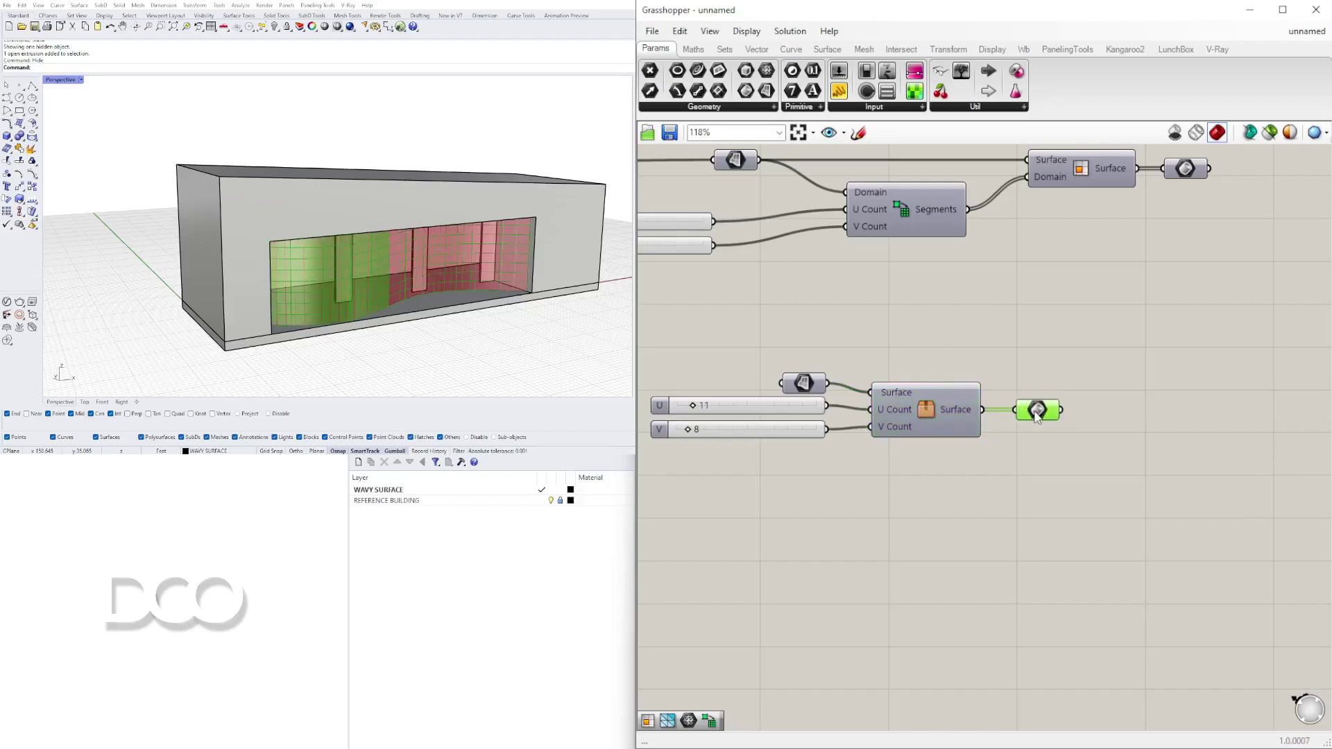
pyautogui.moveTo(1036, 412); pyautogui.dragTo(1051, 414)
pyautogui.click(939, 420)
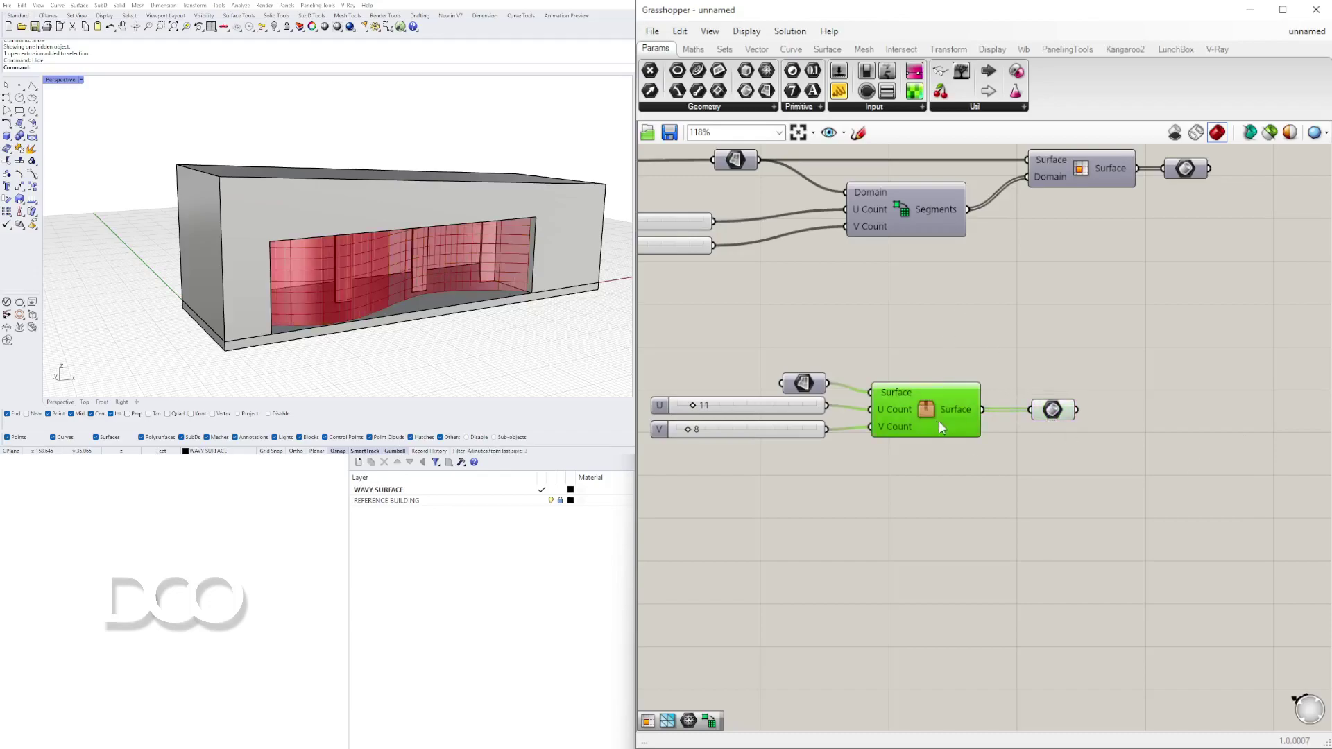
pyautogui.moveTo(938, 420); pyautogui.dragTo(951, 420)
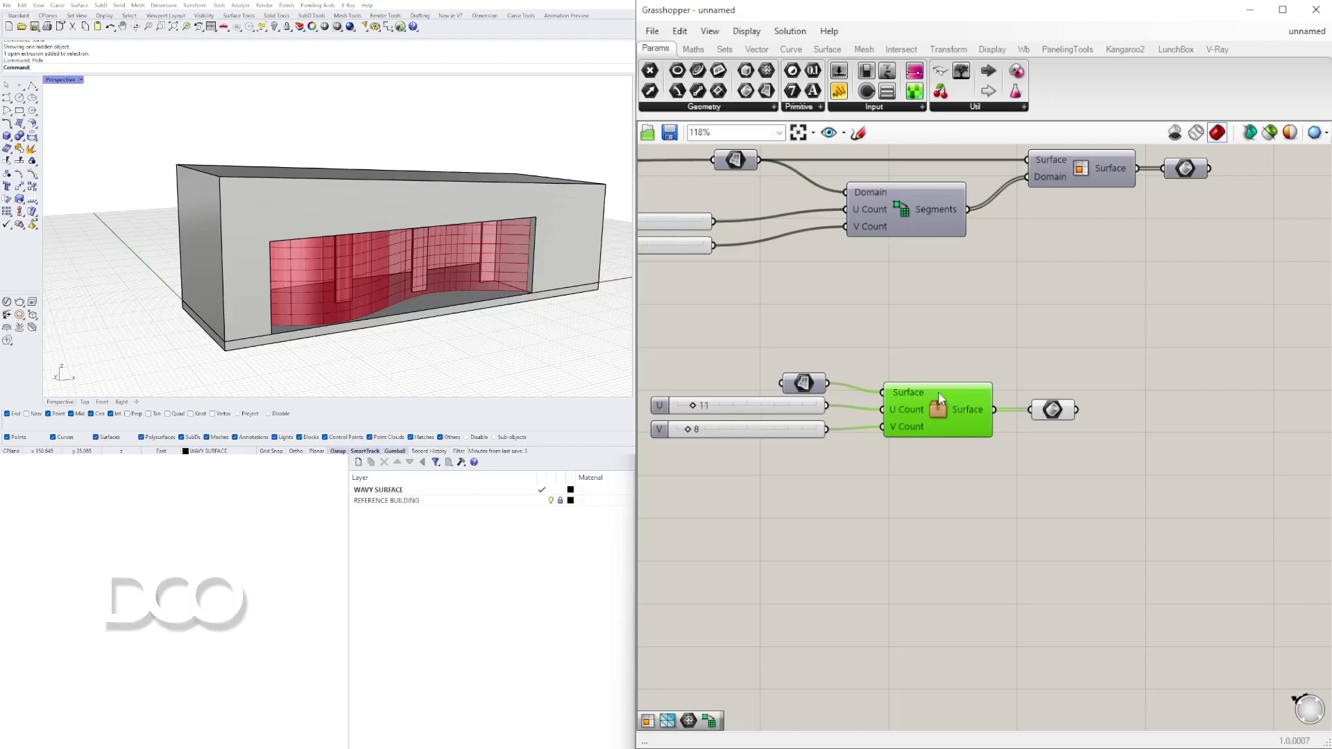
# Step: Rename the cluster SUBDIVIDE SURFACE
pyautogui.rightClick(938, 393)
pyautogui.click(980, 375)
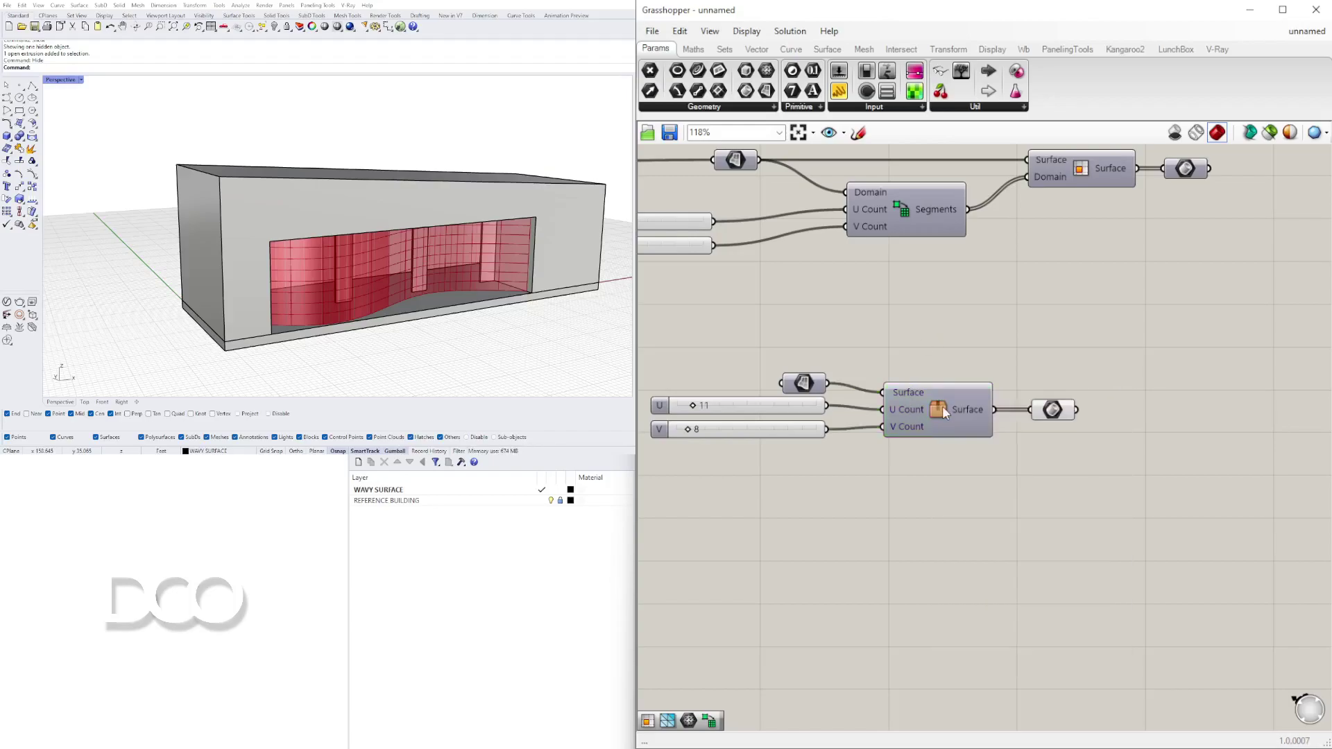
pyautogui.rightClick(937, 391)
pyautogui.hotkey('ctrl', 'a')
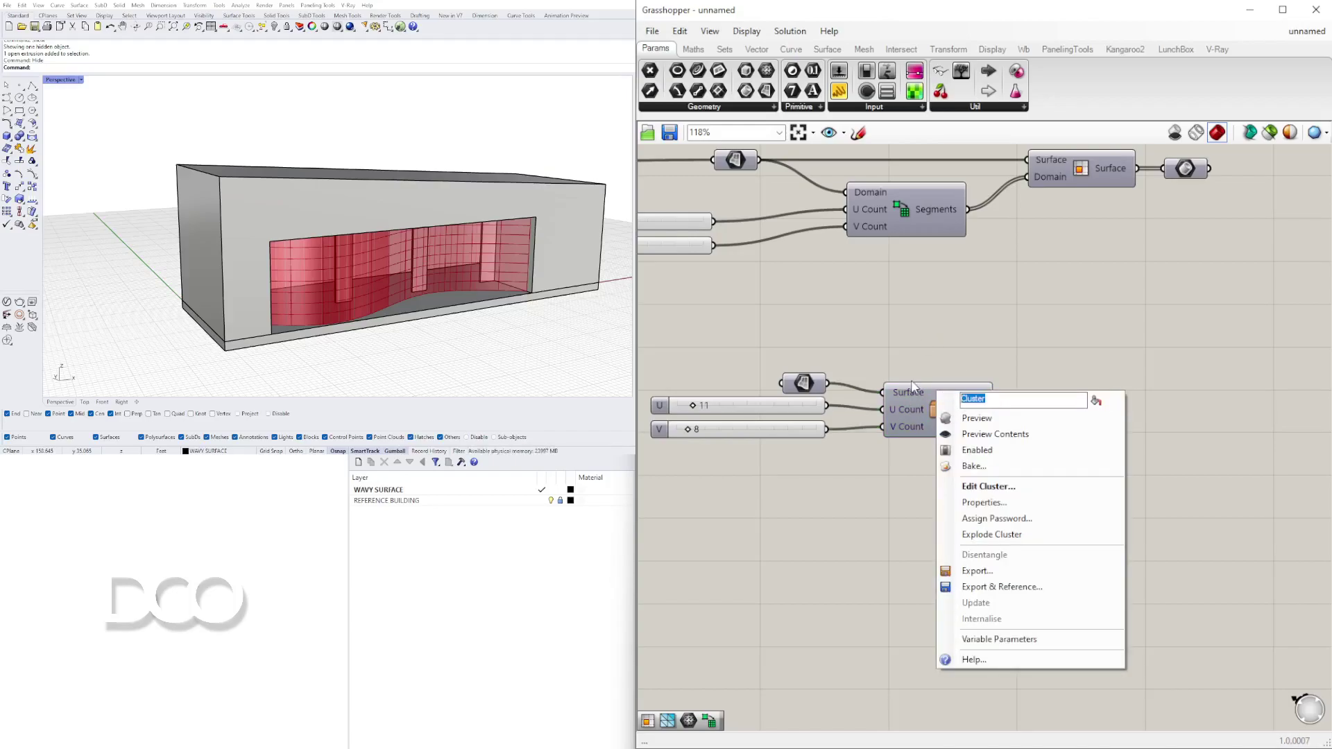
pyautogui.write('SUBDIVIDE SURFACE')
pyautogui.press('Return')
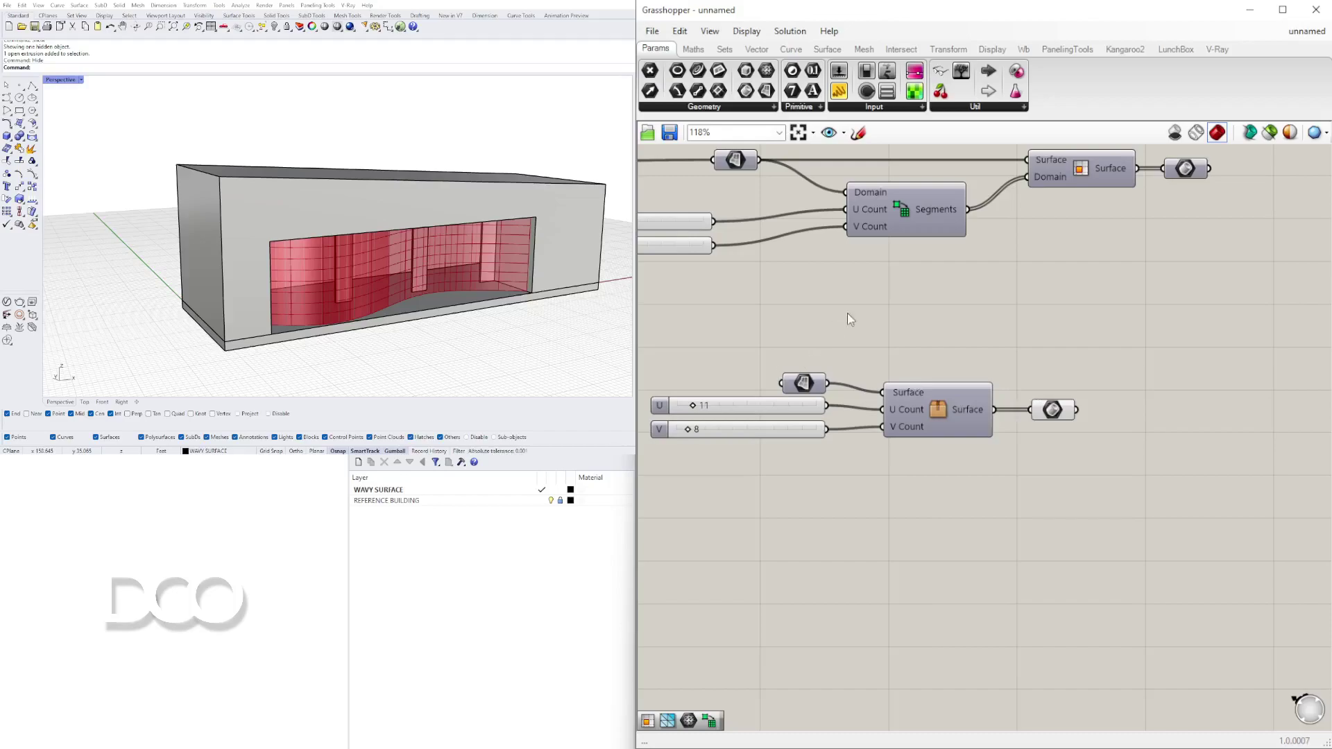
# Step: Shift the cluster and its output parameter farther from the sliders, and rename the cluster's Surface input BASE SURFACE
pyautogui.moveTo(1088, 455); pyautogui.dragTo(939, 393)
pyautogui.moveTo(940, 394); pyautogui.dragTo(959, 395)
pyautogui.click(935, 381)
pyautogui.moveTo(934, 381); pyautogui.dragTo(1025, 393, button='right')
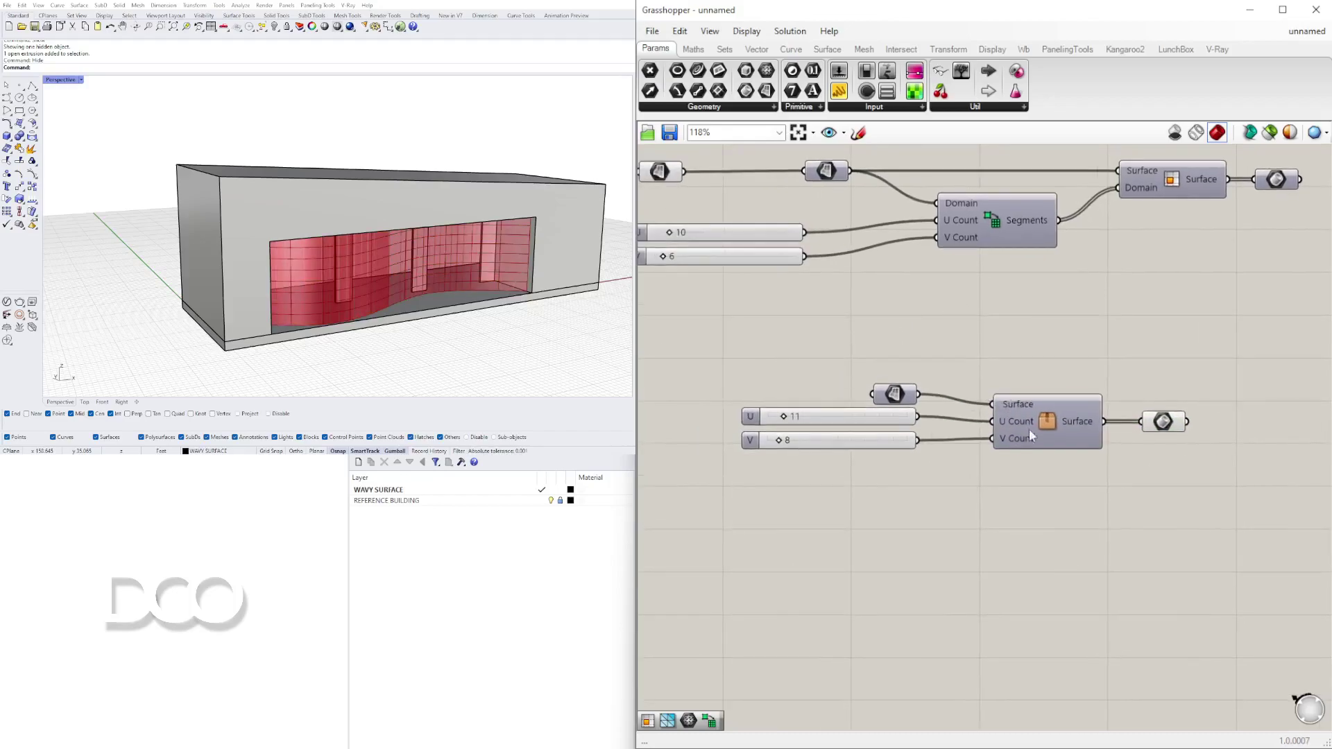
pyautogui.scroll(3, 1010, 409)
pyautogui.rightClick(1016, 397)
pyautogui.doubleClick(1082, 410)
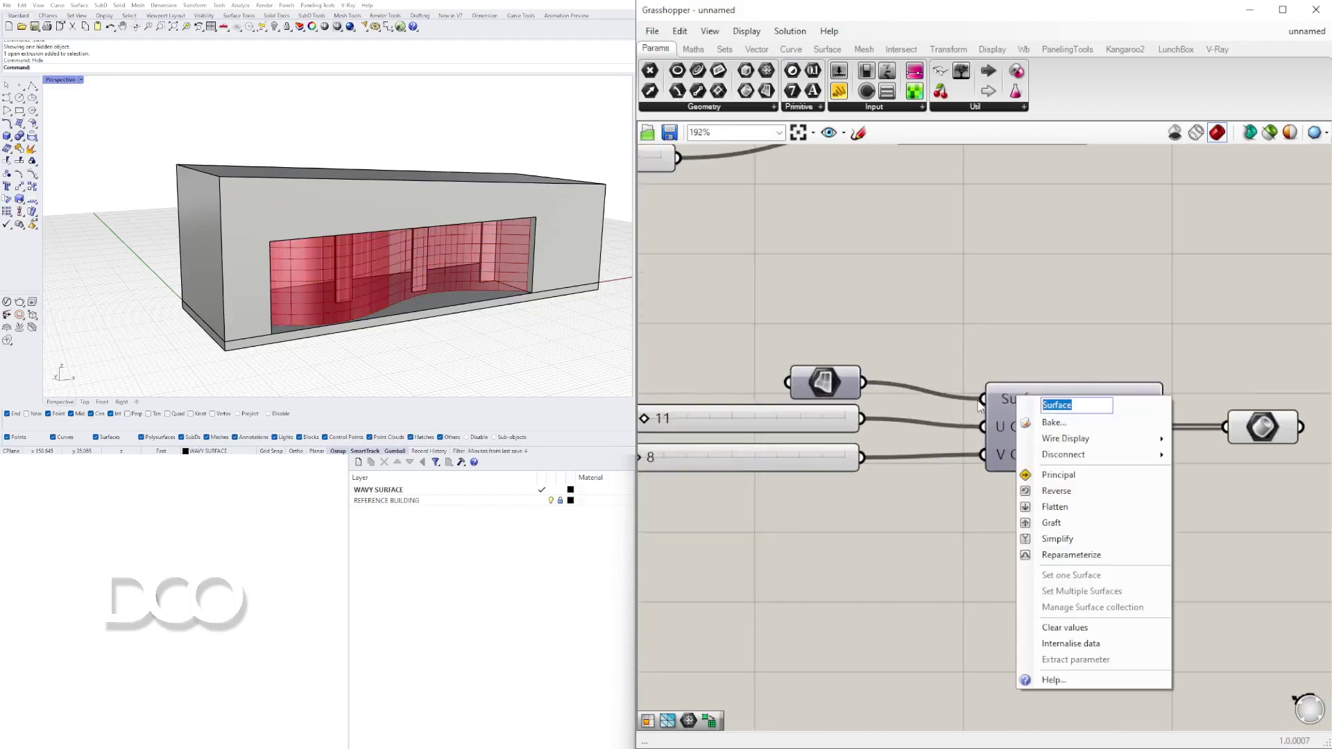
pyautogui.write('BASE SURFACE')
pyautogui.press('Return')
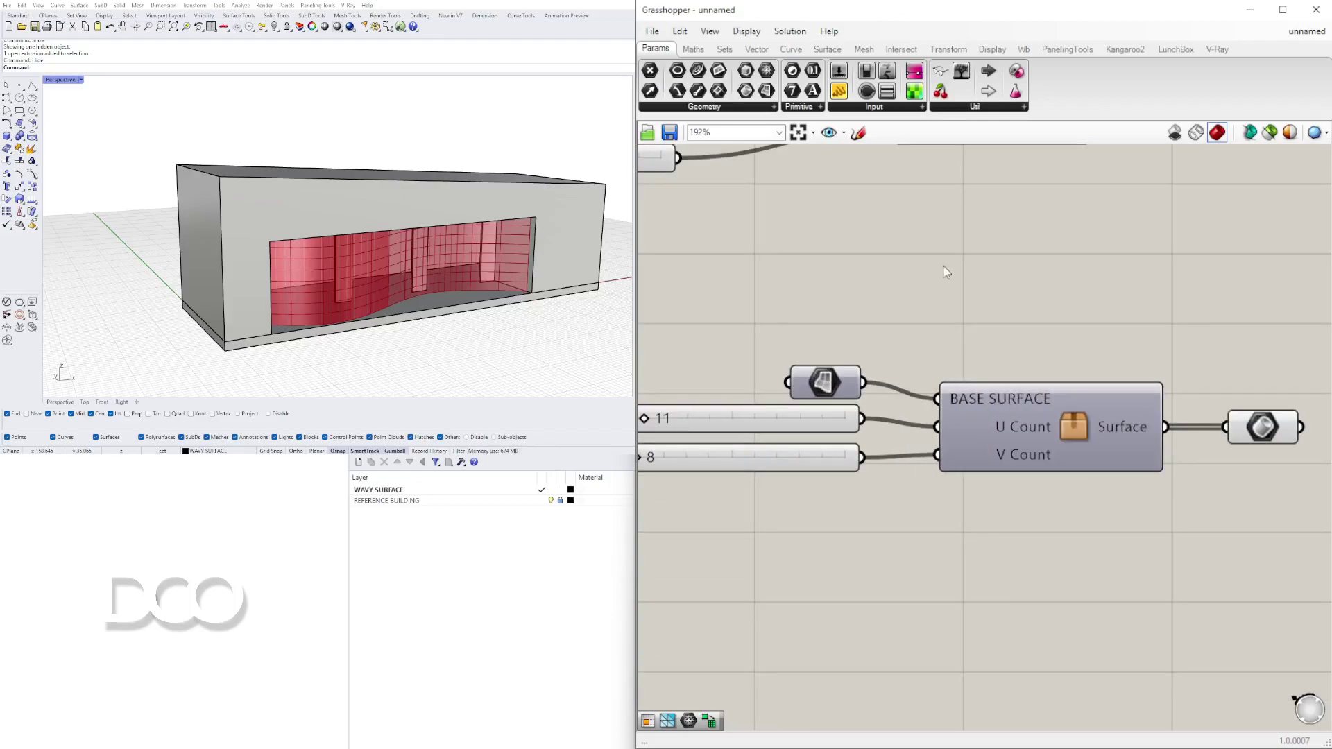
# Step: Move the cluster group farther below the original definition and the original output Brep parameter farther from Isotrim
pyautogui.scroll(-3, 977, 401)
pyautogui.moveTo(1278, 511); pyautogui.dragTo(848, 354)
pyautogui.moveTo(1024, 419); pyautogui.dragTo(1014, 450)
pyautogui.click(1018, 351)
pyautogui.scroll(-1, 1018, 352)
pyautogui.moveTo(1018, 351); pyautogui.dragTo(959, 453, button='right')
pyautogui.click(1186, 309)
pyautogui.moveTo(1194, 315); pyautogui.dragTo(1239, 315)
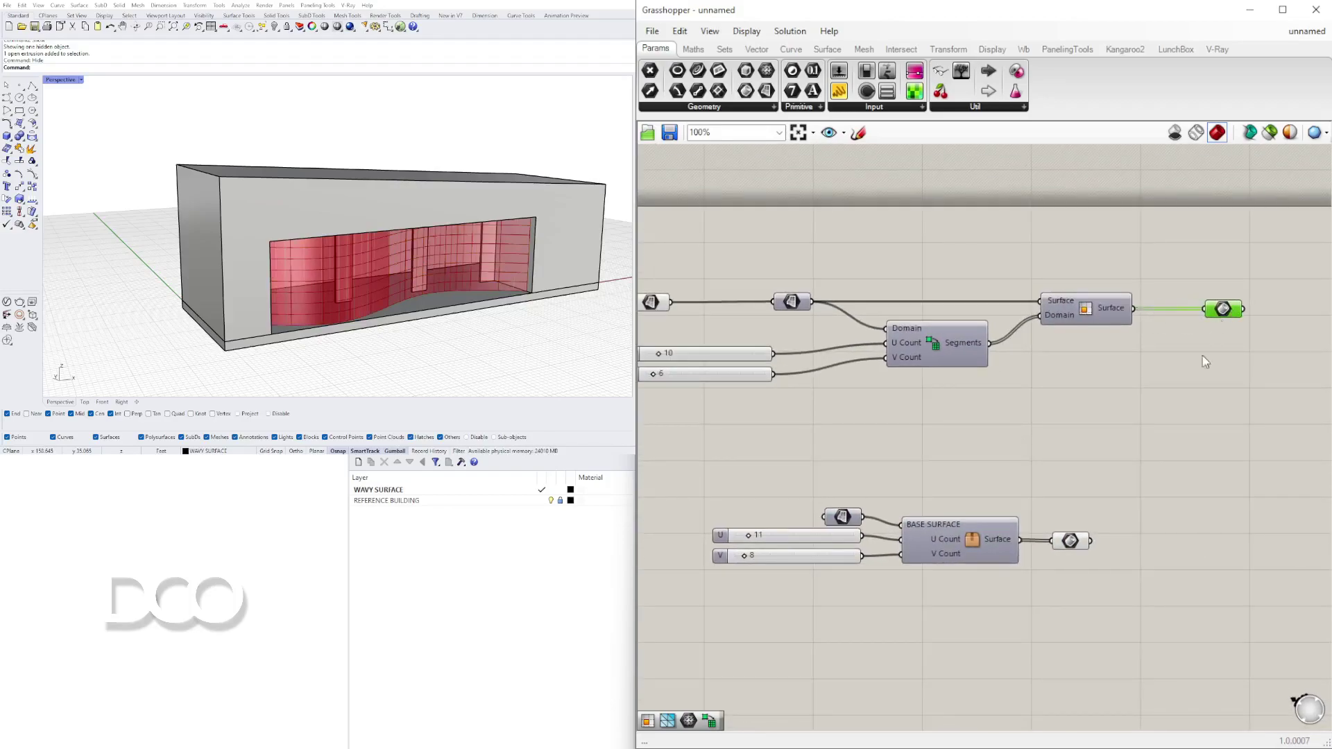
# Step: Insert relays on the original definition's input surface wire and on the Isotrim output wire, spacing the neighbouring components
pyautogui.moveTo(774, 332); pyautogui.dragTo(861, 324, button='right')
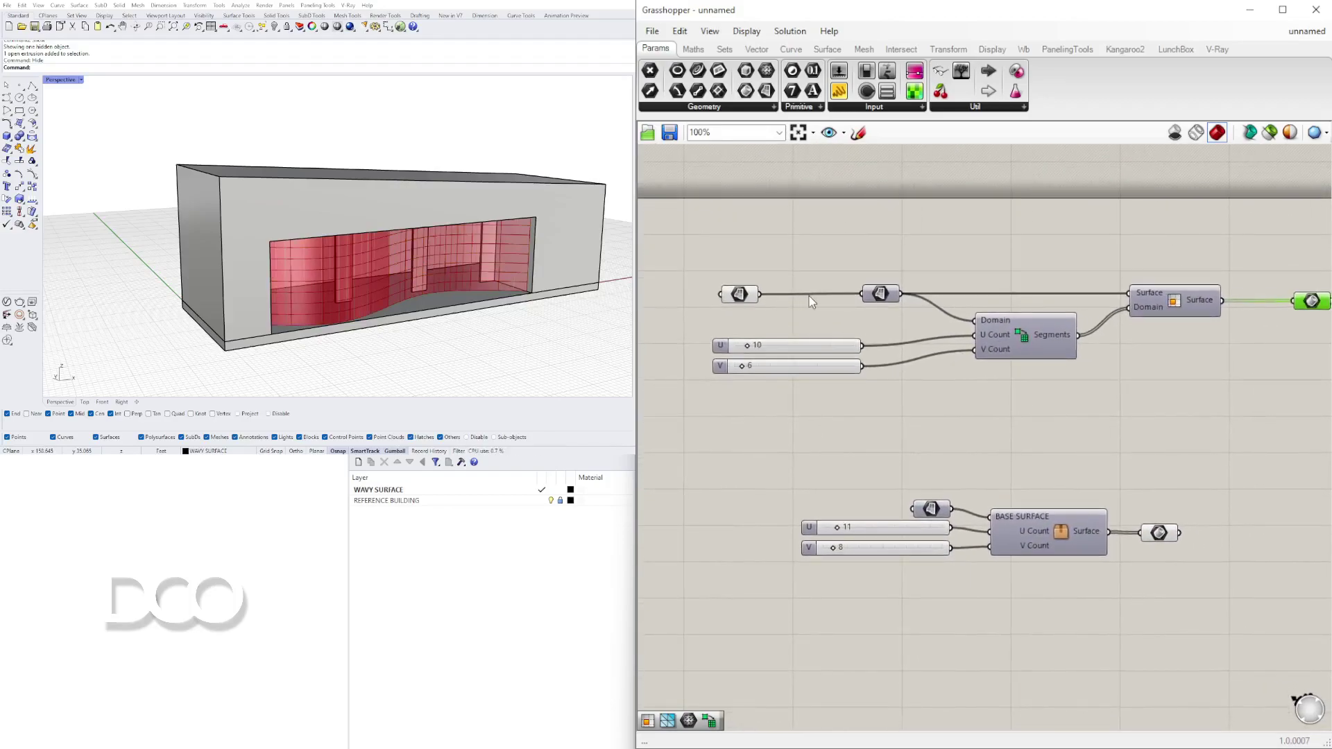
pyautogui.click(817, 297)
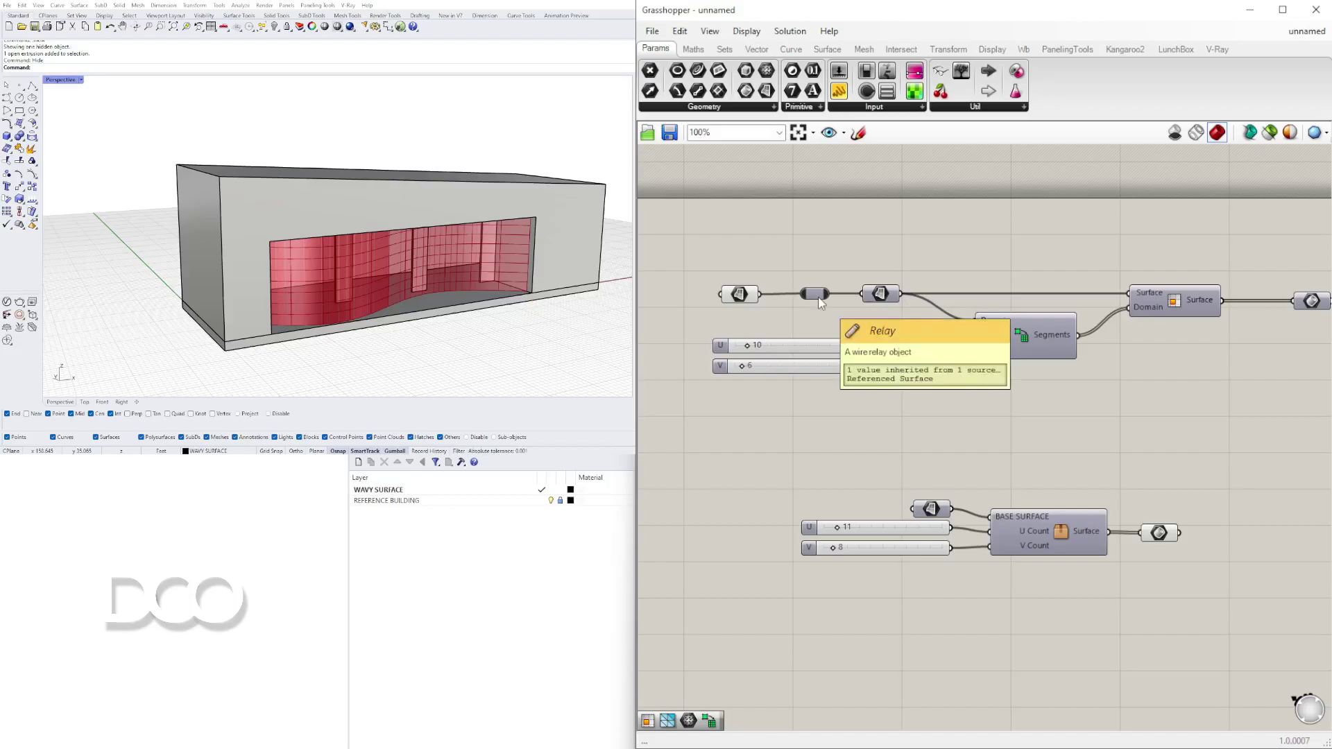
pyautogui.doubleClick(1265, 301)
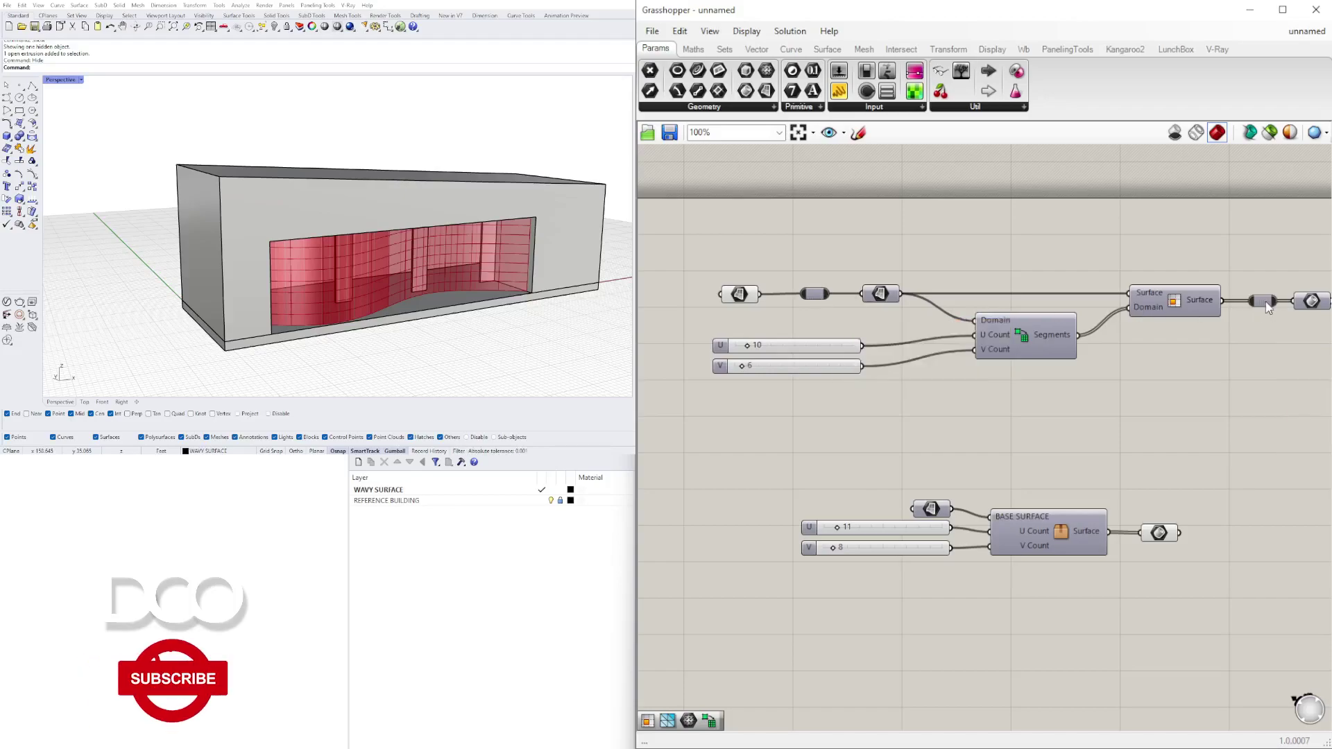
pyautogui.moveTo(1264, 301); pyautogui.dragTo(1170, 284, button='right')
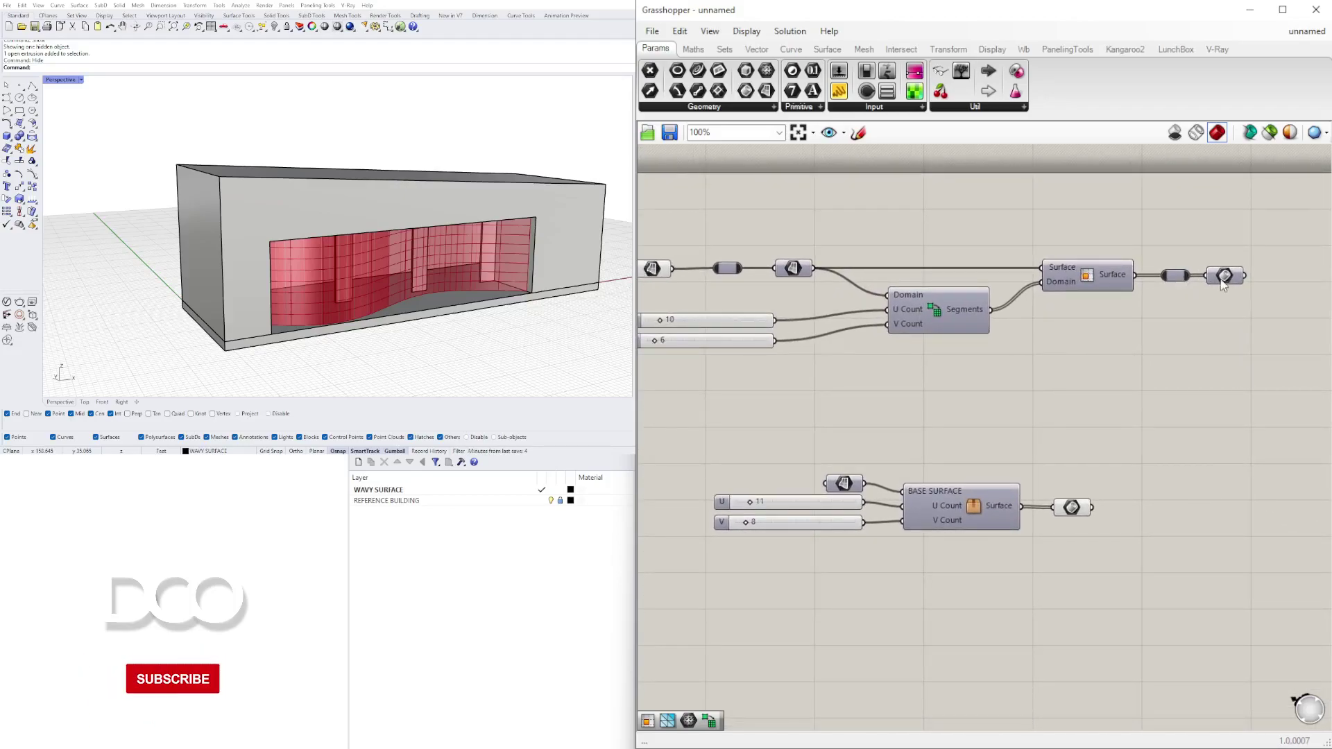
pyautogui.moveTo(1225, 275); pyautogui.dragTo(1250, 275)
pyautogui.click(736, 269)
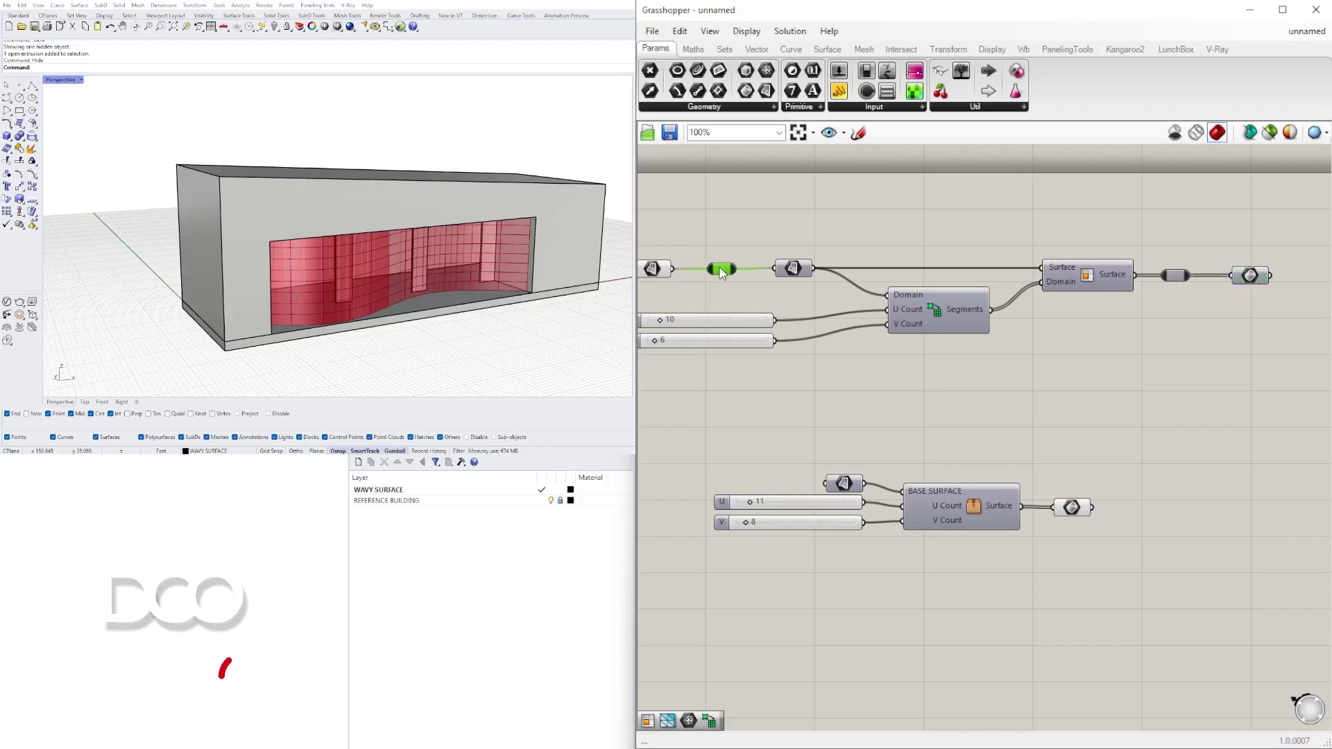
# Step: Insert relays on the wires from the U and V sliders to the U Count and V Count inputs
pyautogui.moveTo(1186, 379); pyautogui.dragTo(829, 321)
pyautogui.doubleClick(825, 318)
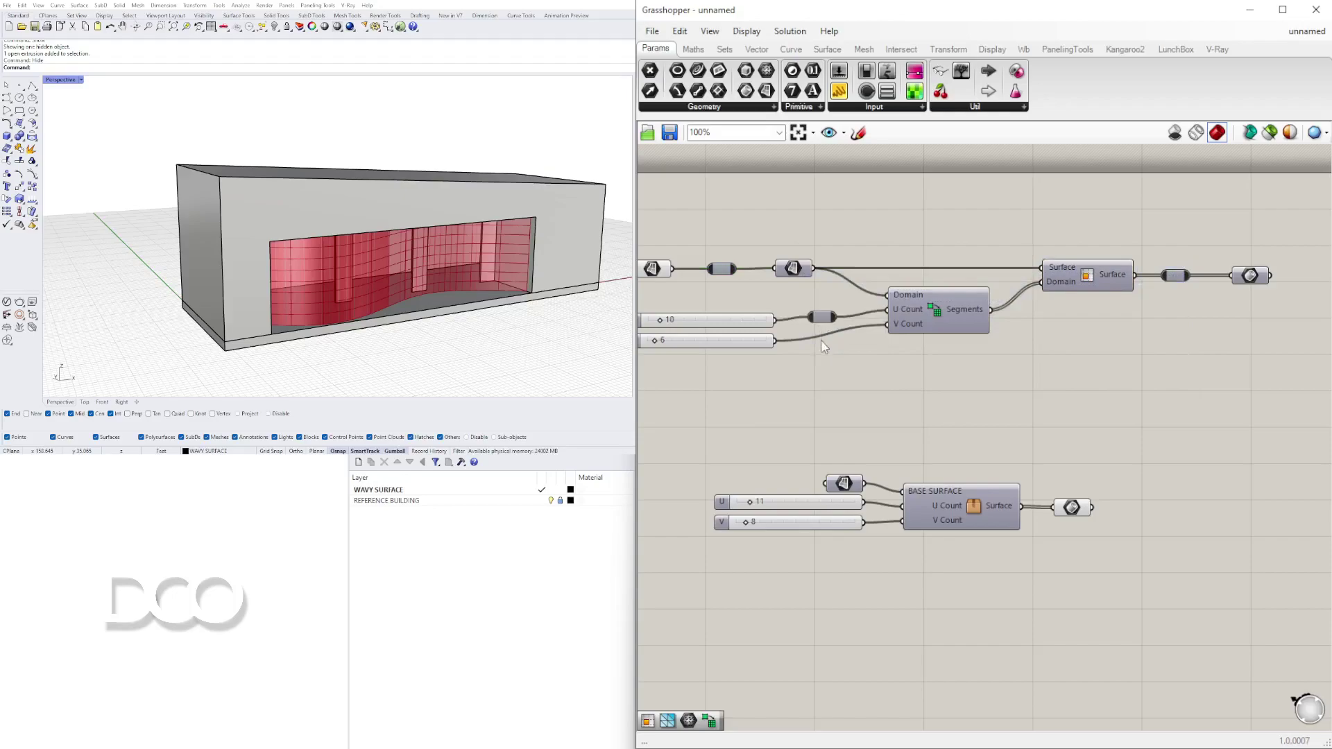
pyautogui.doubleClick(822, 337)
# Step: Package the four relays, the inner Surface parameter, the domain division component and Isotrim into a cluster
pyautogui.moveTo(1184, 377); pyautogui.dragTo(774, 230)
pyautogui.moveTo(773, 228); pyautogui.dragTo(723, 277)
pyautogui.scroll(-2, 1024, 331)
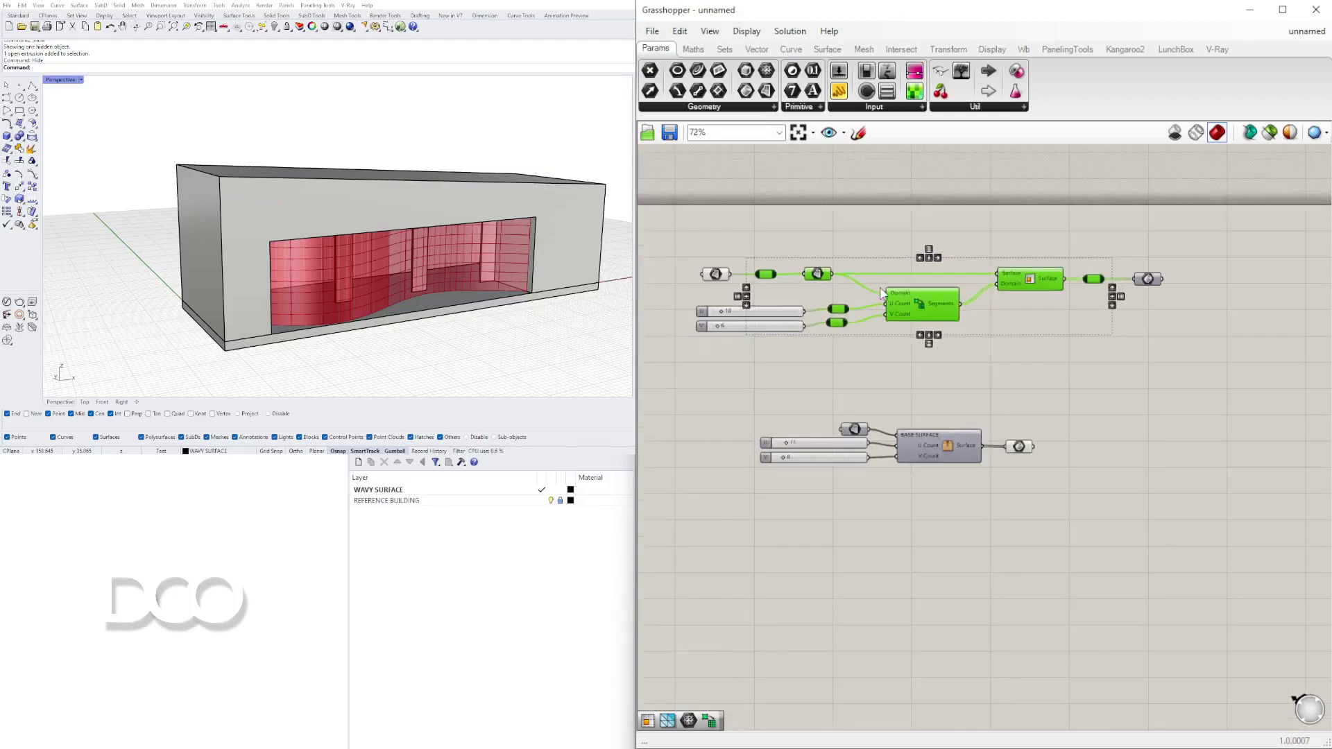
pyautogui.middleClick(990, 303)
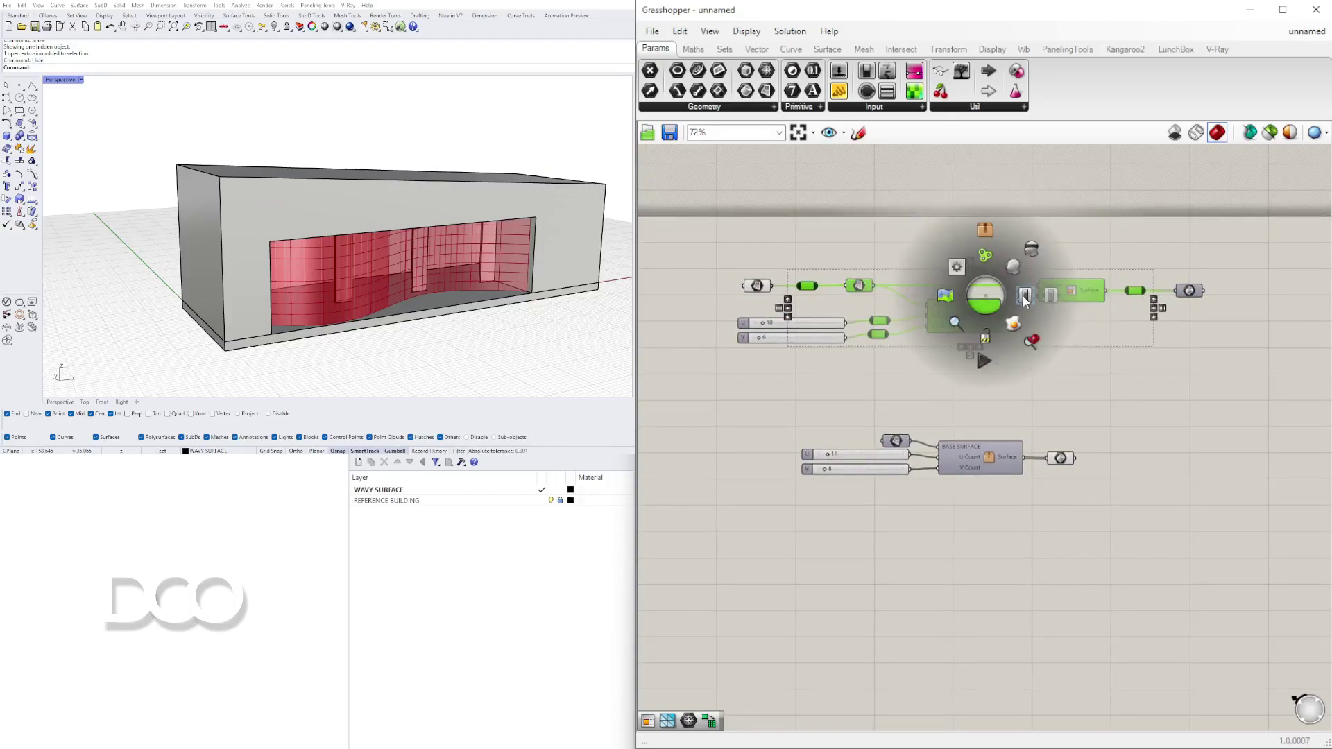
pyautogui.click(986, 242)
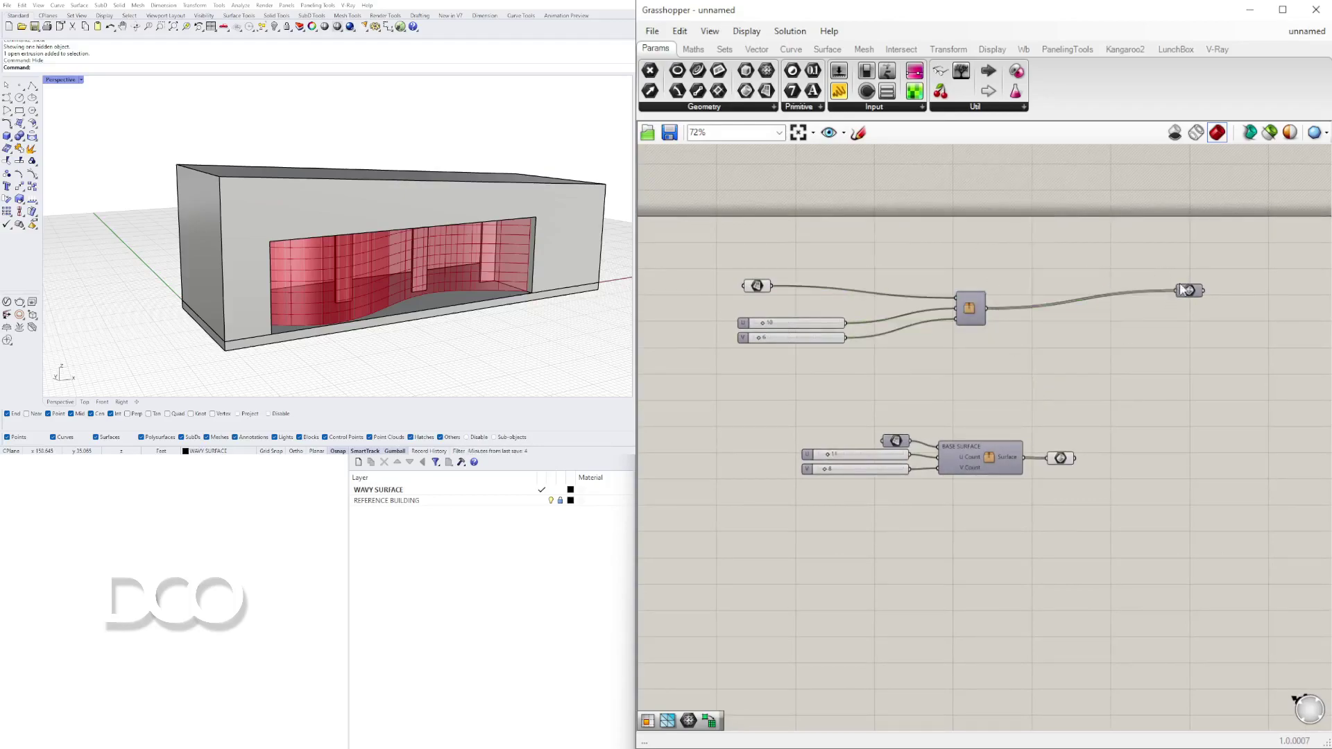
# Step: Move the output Brep parameter, the U and V sliders and the input surface parameter close to the new cluster
pyautogui.moveTo(1188, 290); pyautogui.dragTo(1013, 308)
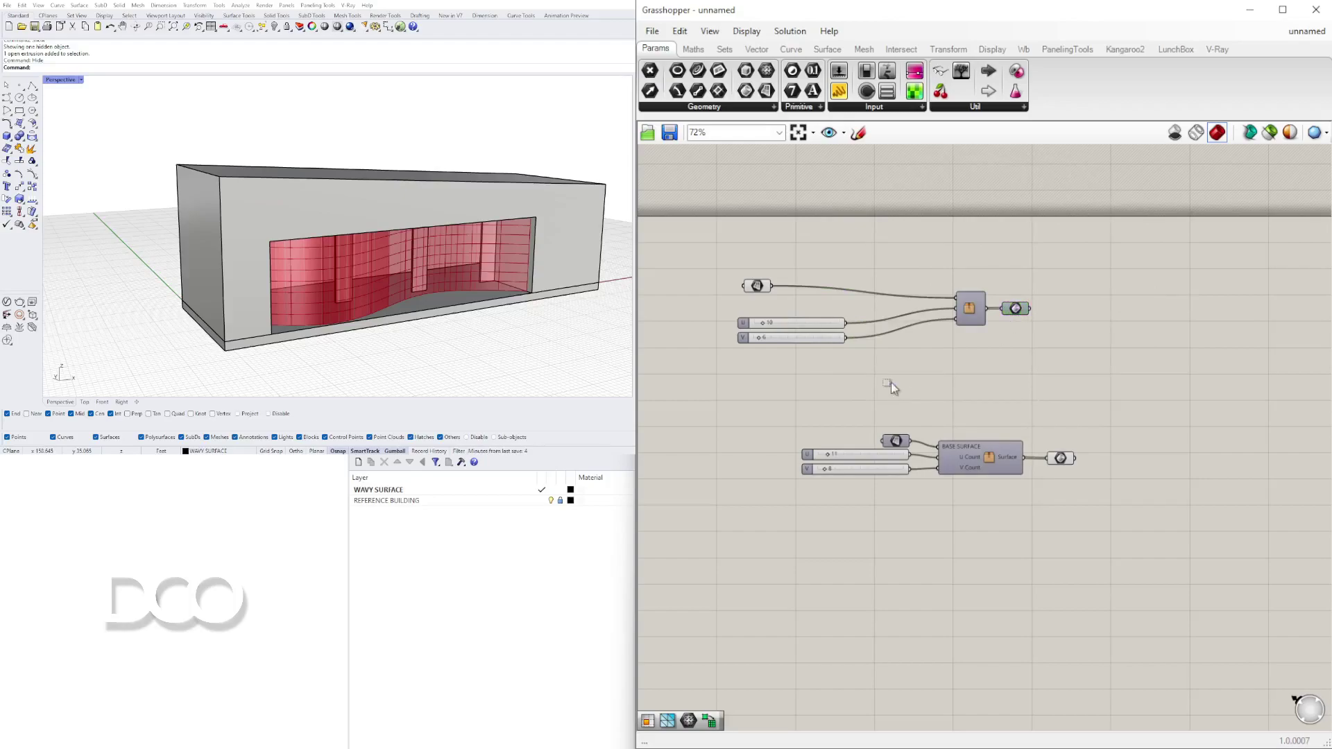
pyautogui.moveTo(893, 384); pyautogui.dragTo(890, 299)
pyautogui.scroll(3, 735, 321)
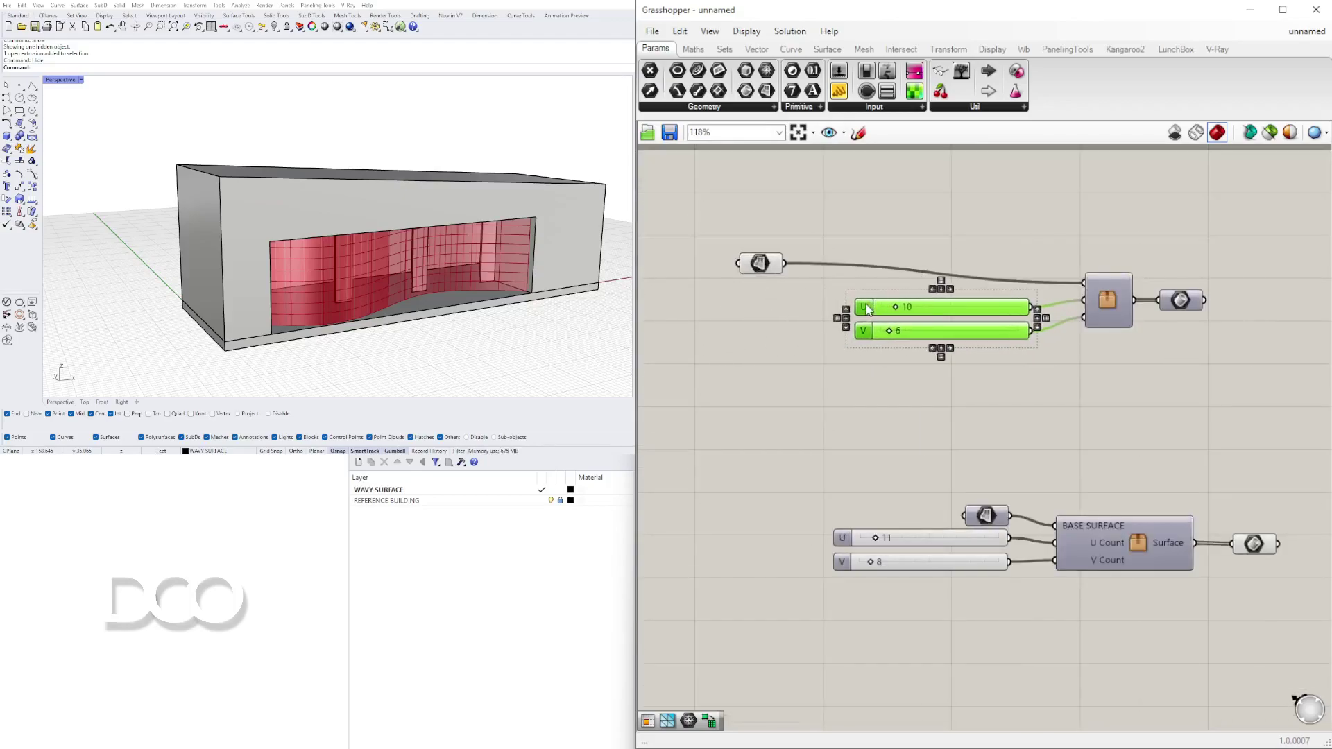
pyautogui.click(770, 248)
pyautogui.moveTo(765, 265); pyautogui.dragTo(1009, 275)
pyautogui.click(1087, 255)
pyautogui.scroll(1, 888, 300)
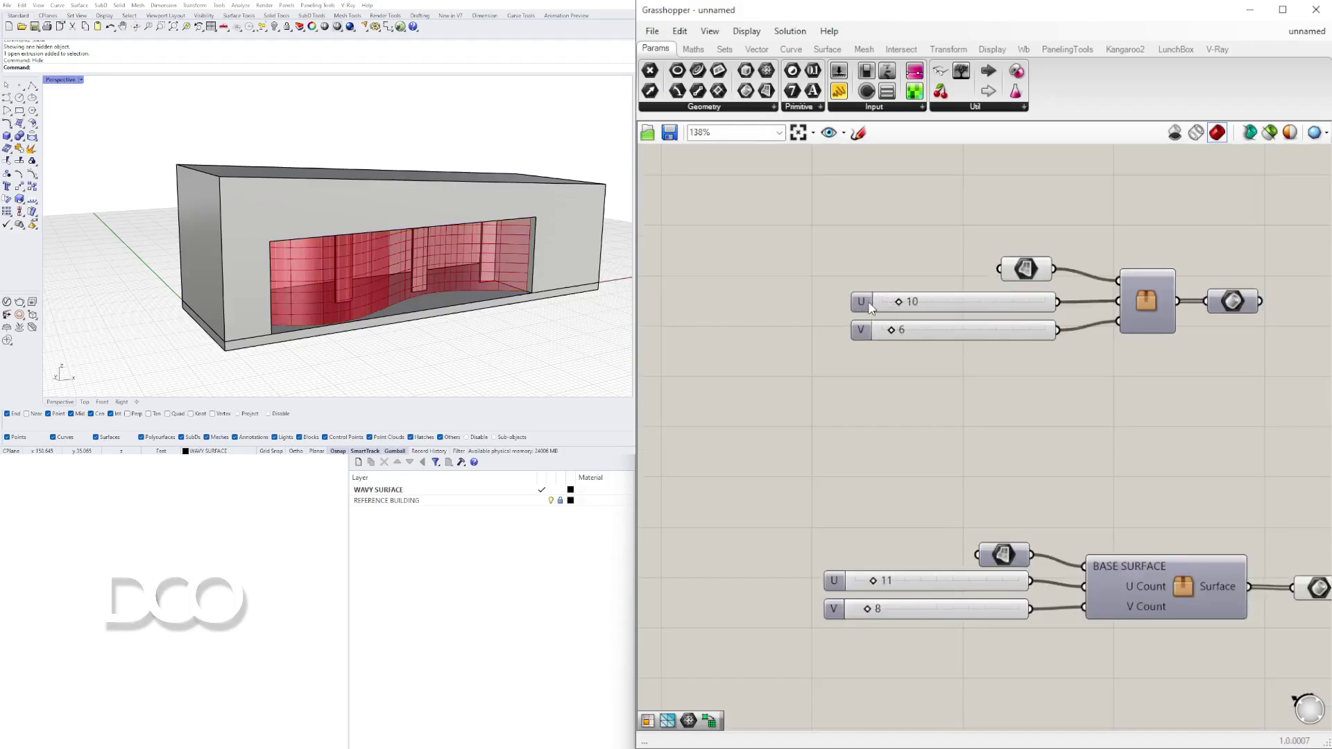
# Step: Nudge the new cluster's input surface parameter slightly up so it sits clear of the U slider
pyautogui.click(861, 329)
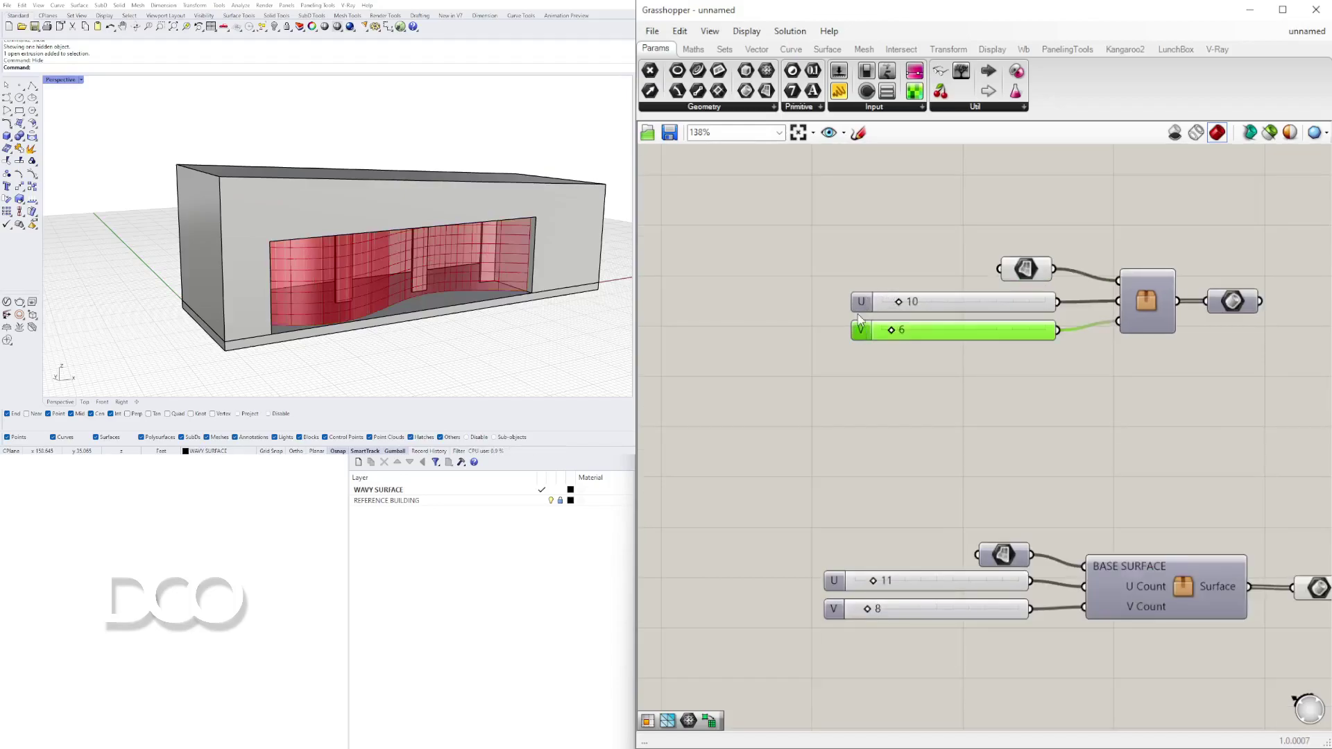
pyautogui.click(861, 301)
pyautogui.moveTo(1045, 278); pyautogui.dragTo(1044, 274)
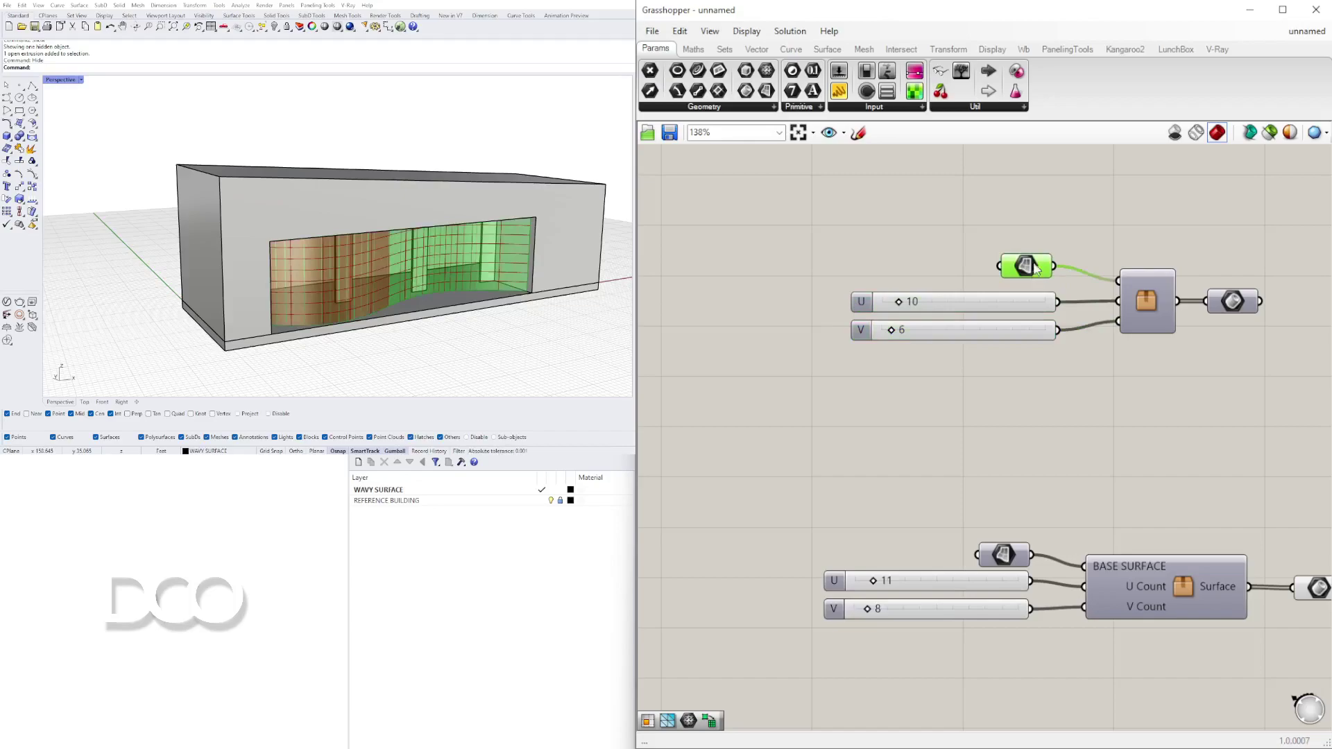
pyautogui.click(1148, 260)
pyautogui.moveTo(1217, 327); pyautogui.dragTo(1172, 313, button='right')
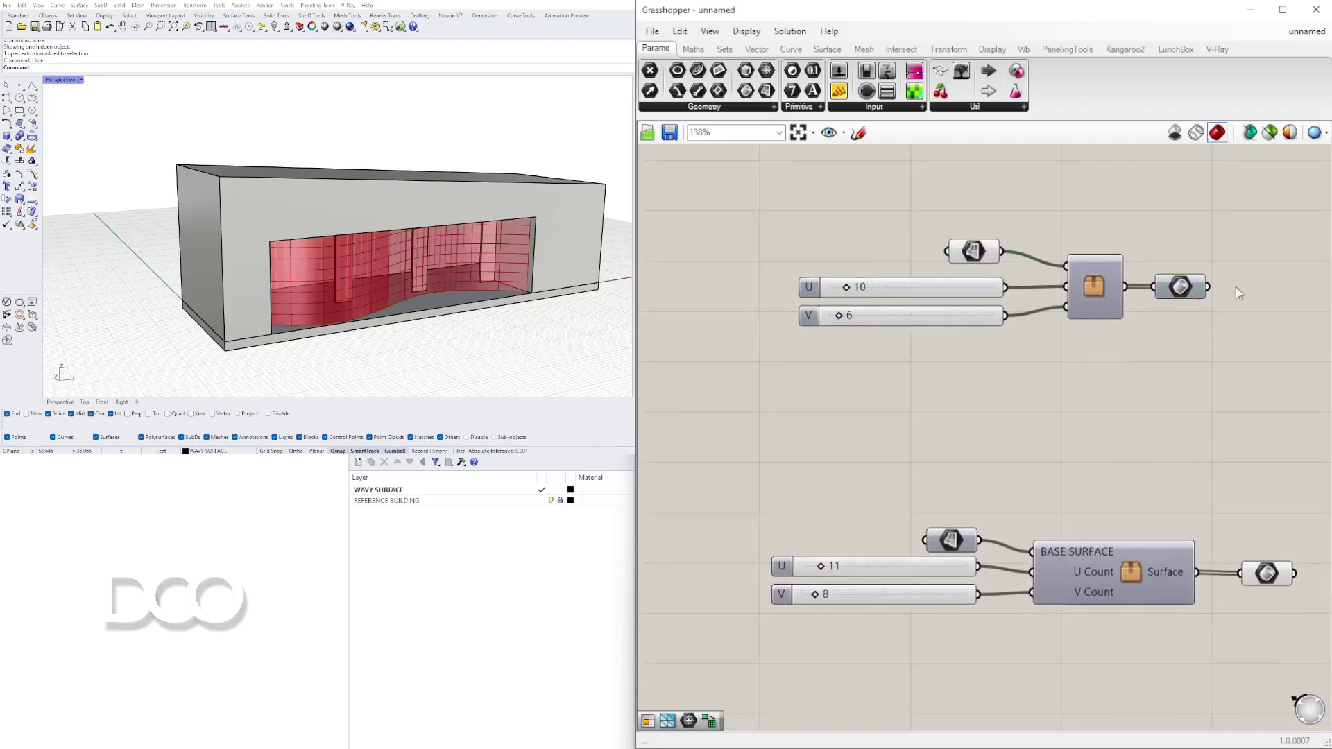
# Step: Move the BASE SURFACE cluster with its sliders and parameters up, directly beneath the new cluster
pyautogui.scroll(-3, 1235, 286)
pyautogui.moveTo(1251, 496); pyautogui.dragTo(861, 415)
pyautogui.moveTo(1083, 483); pyautogui.dragTo(1096, 390)
pyautogui.click(1092, 456)
pyautogui.moveTo(1090, 412)
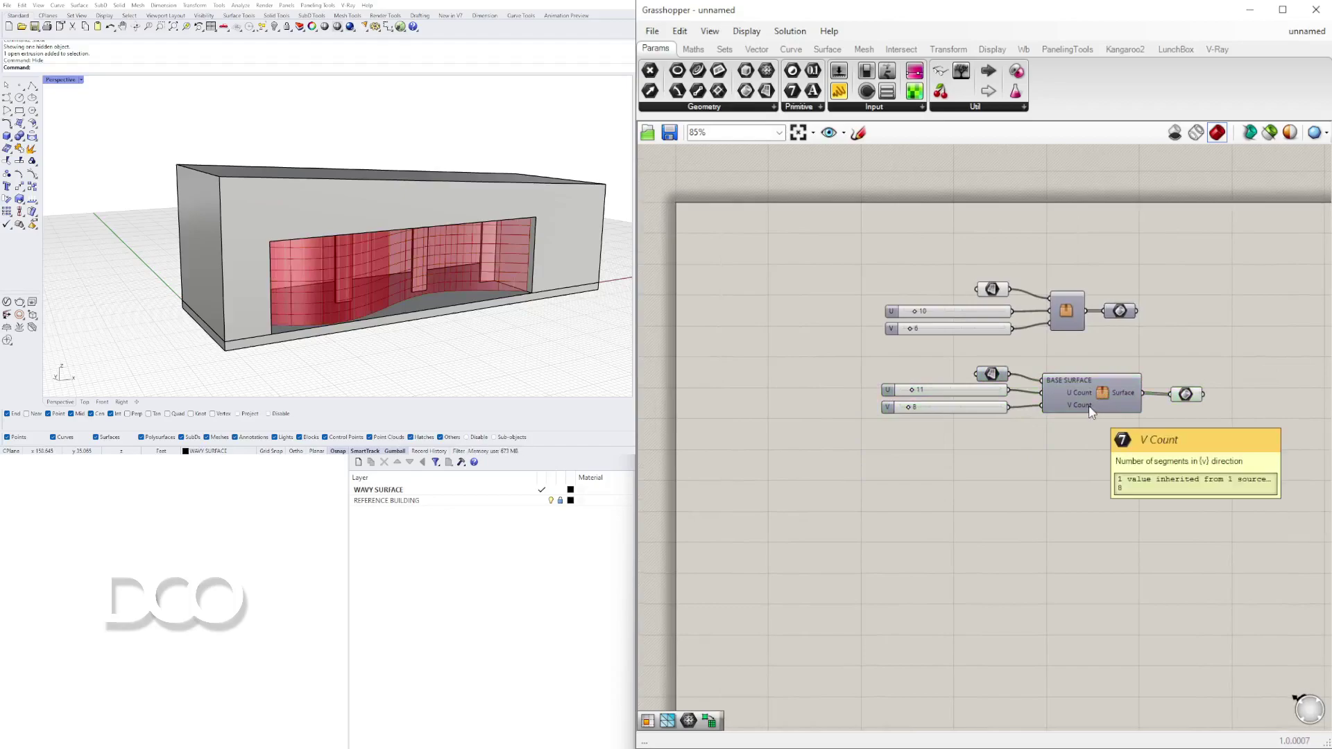